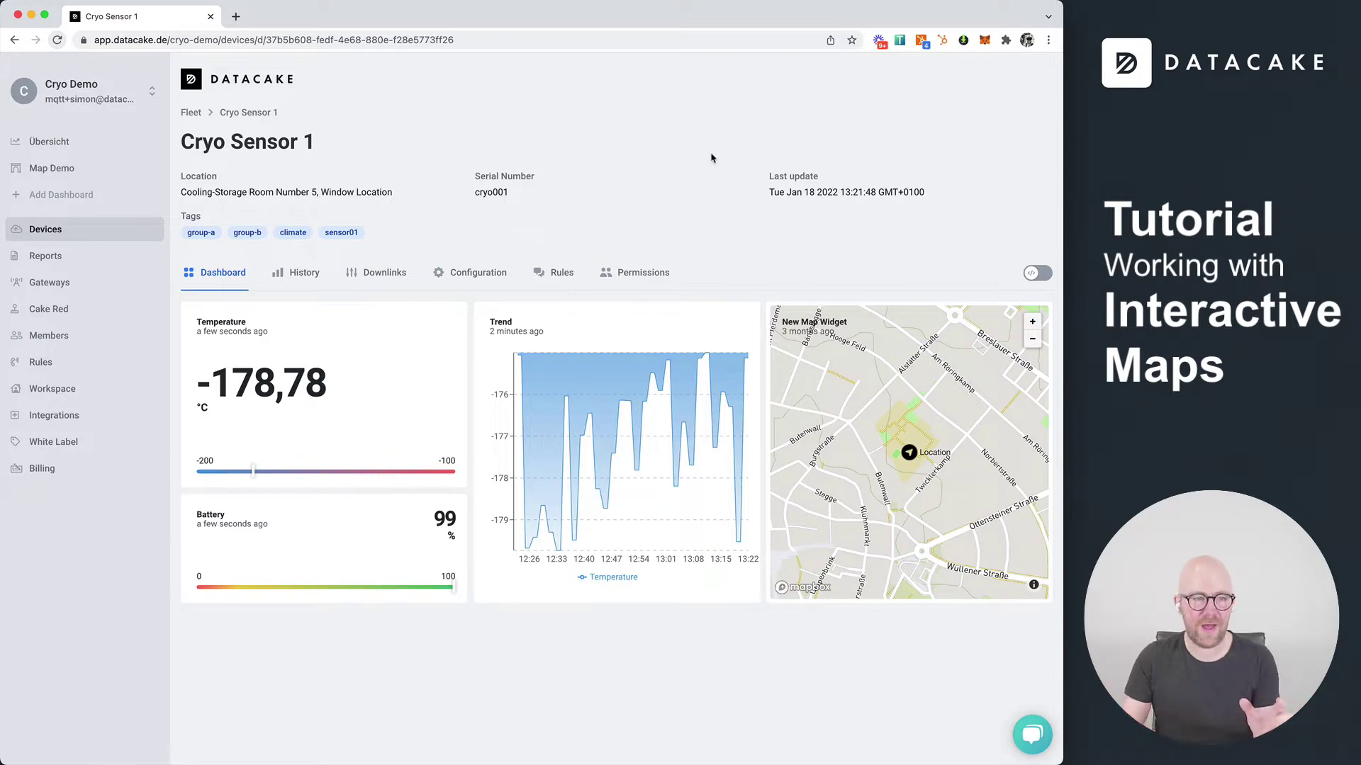
# After viewing Cryo Sensor 1's dashboard, create a public dashboard named 'Overview Map'
pyautogui.click(129, 231)
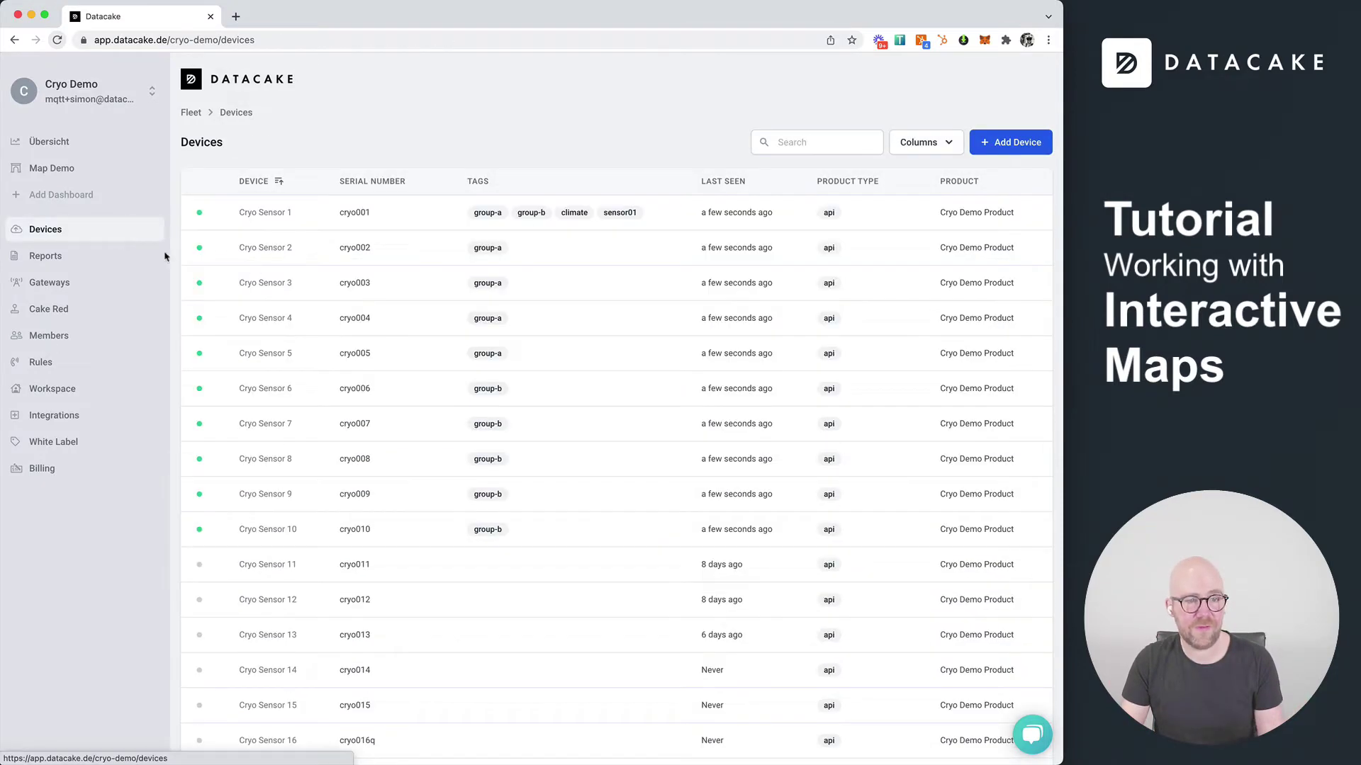
pyautogui.click(268, 212)
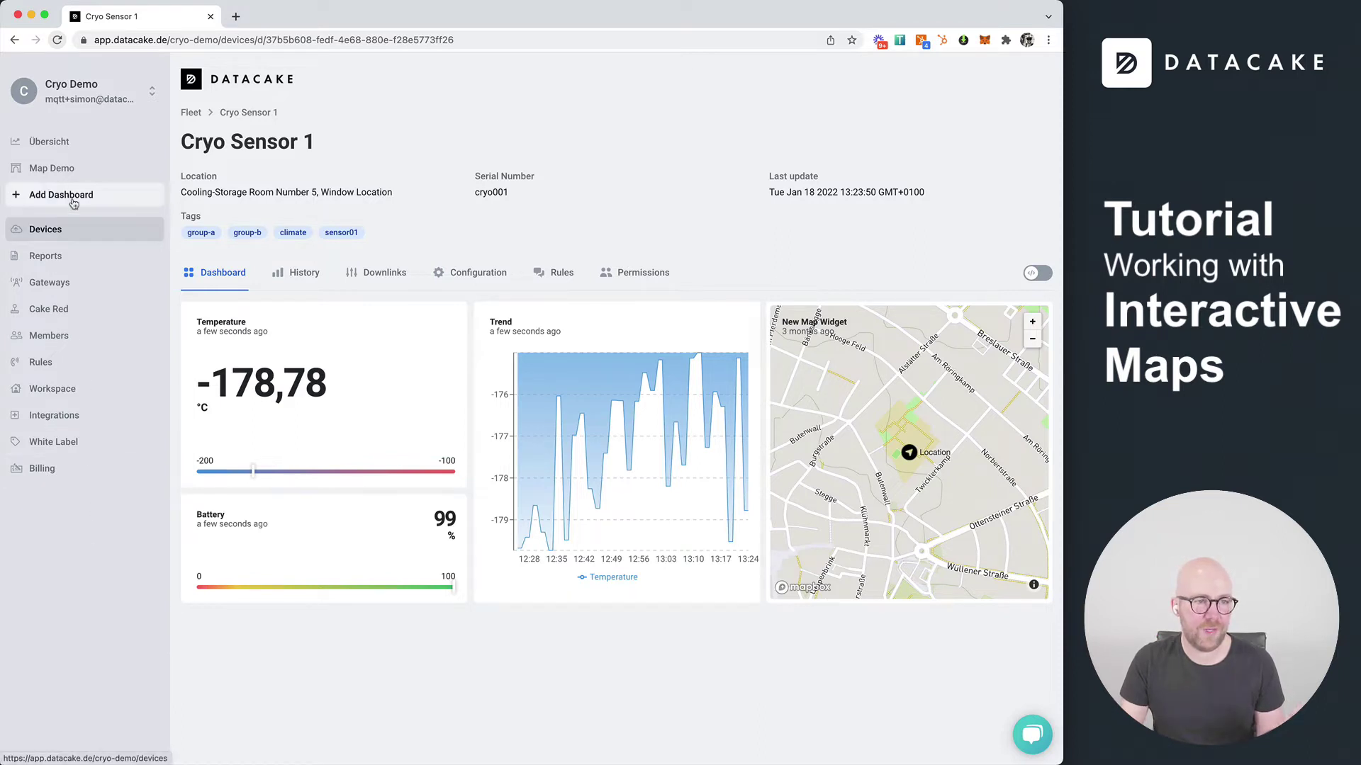
pyautogui.click(68, 201)
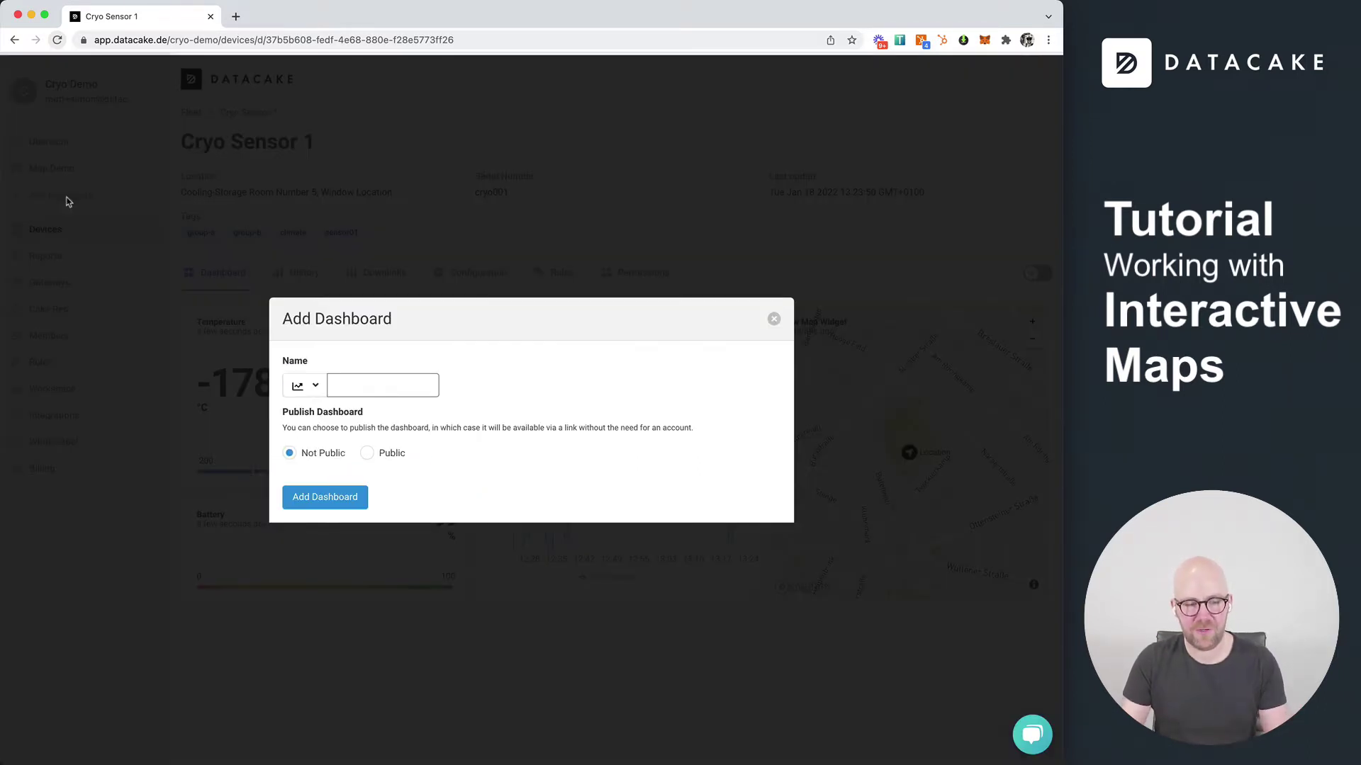
pyautogui.write('Over')
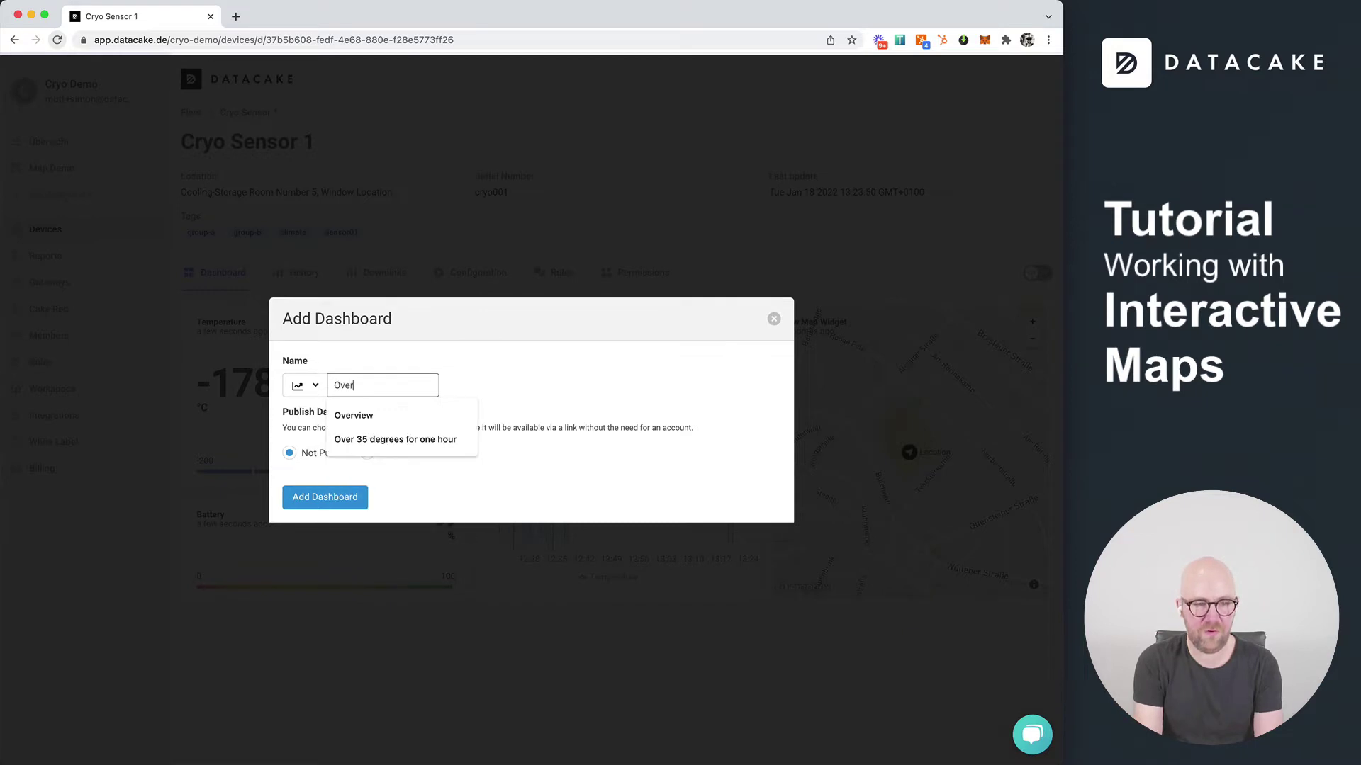
pyautogui.write('view Map')
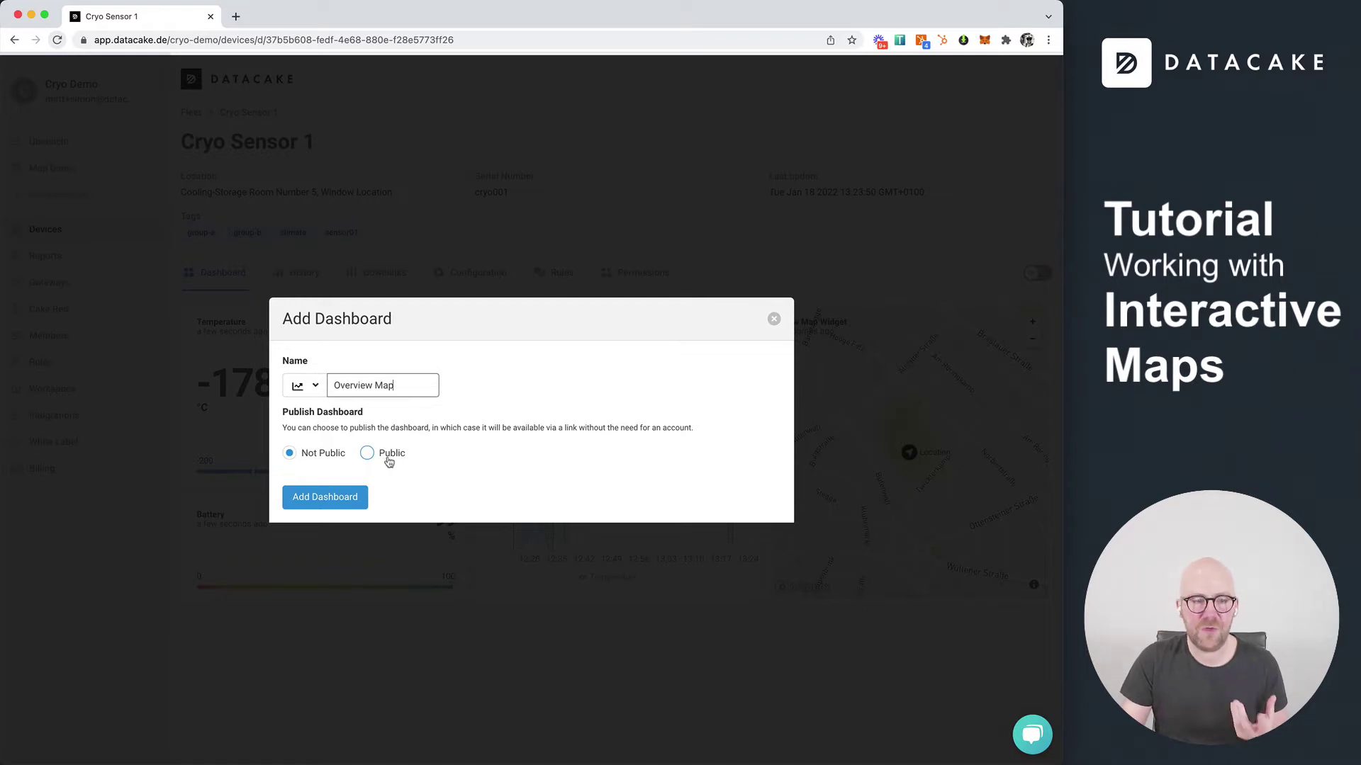
pyautogui.click(389, 458)
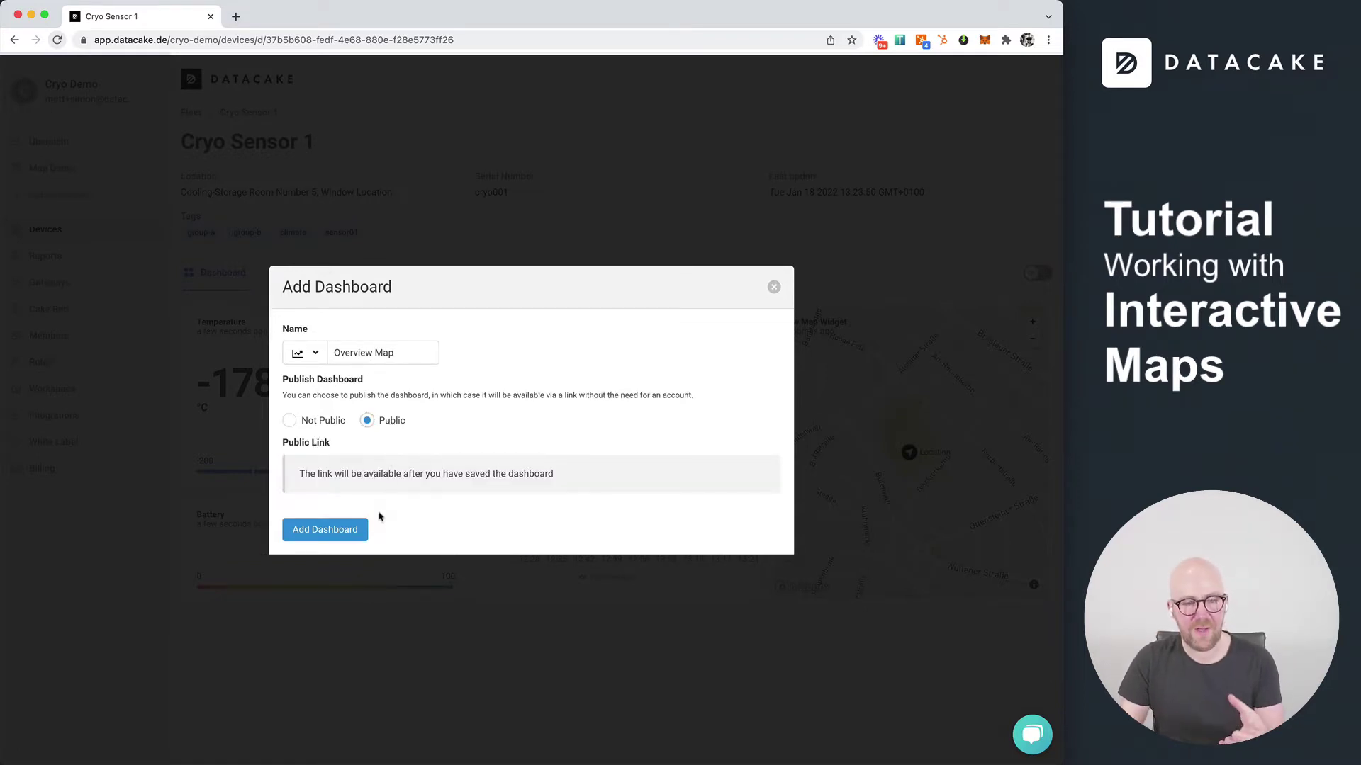
pyautogui.click(333, 537)
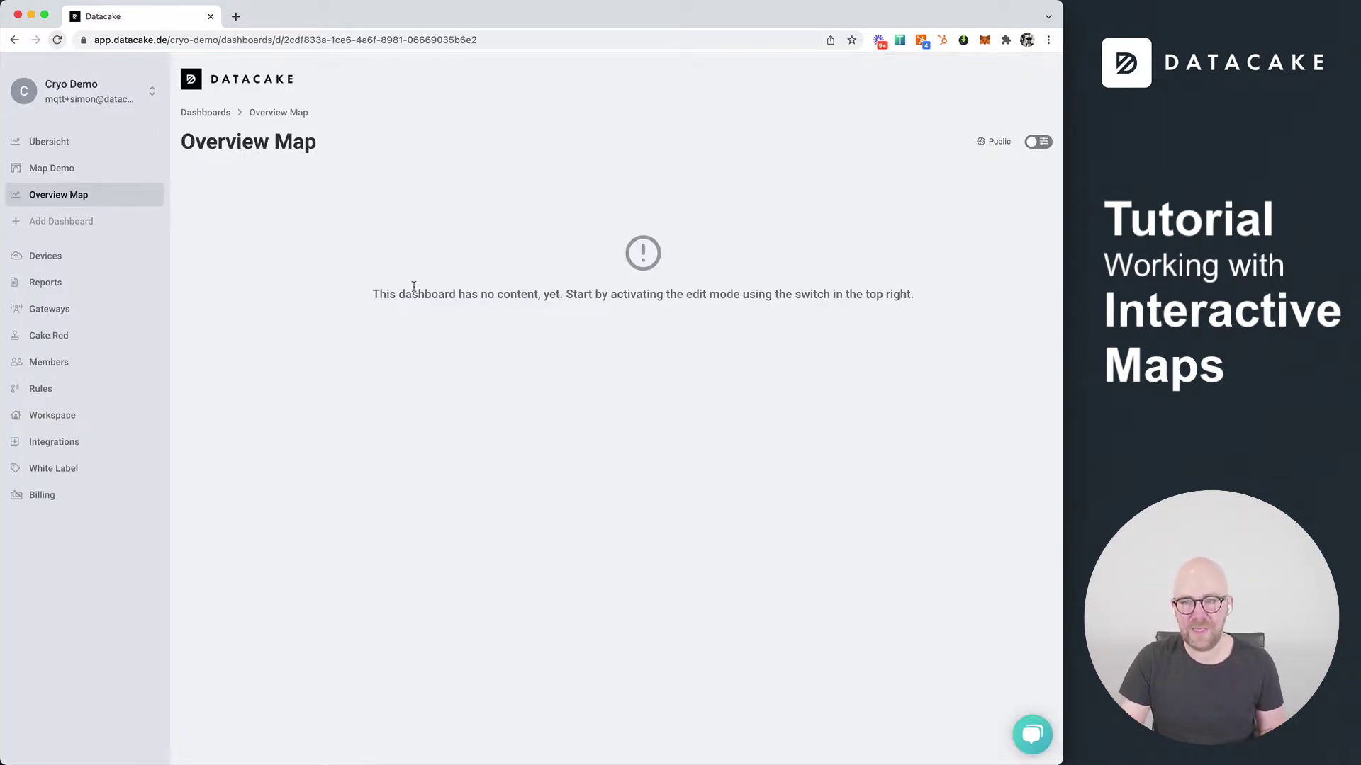
# Switch the Overview Map dashboard into edit mode and check its public link in the dashboard meta
pyautogui.click(1039, 142)
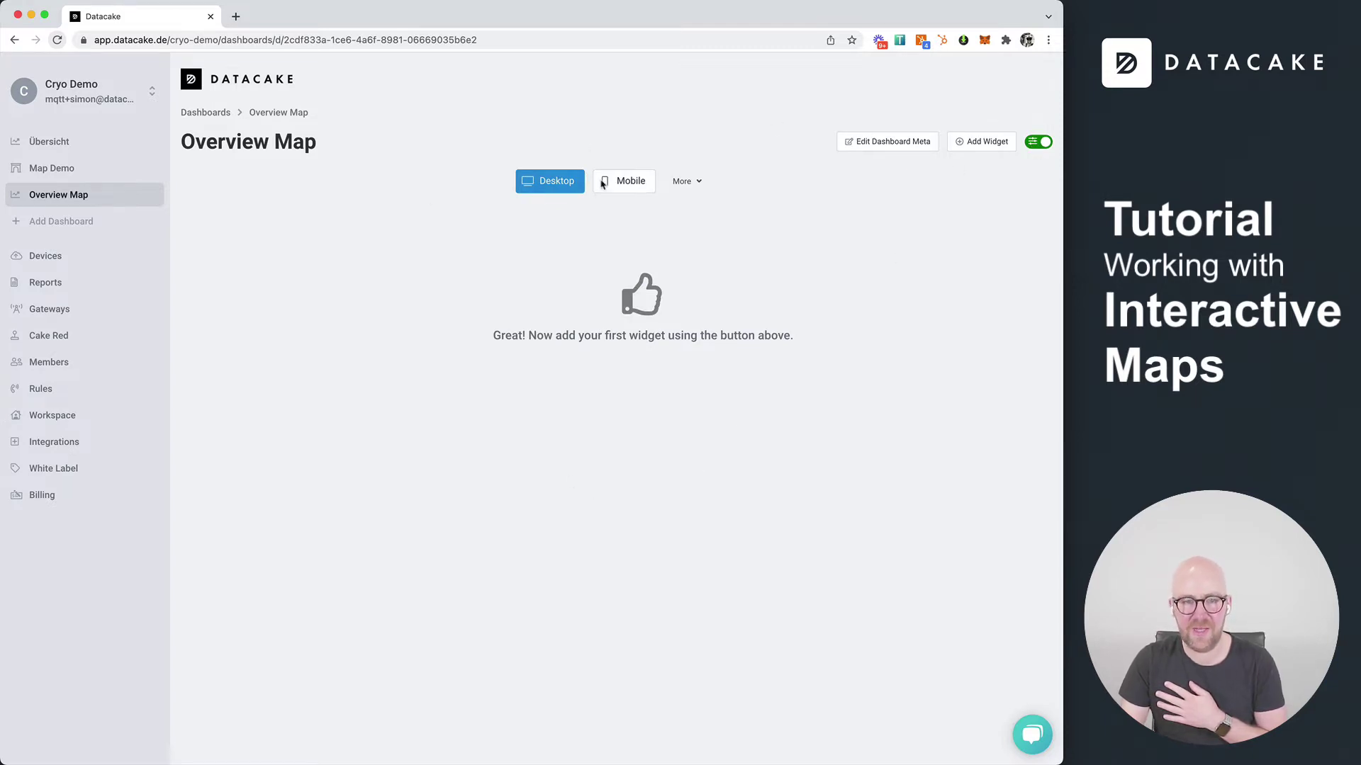
pyautogui.click(889, 145)
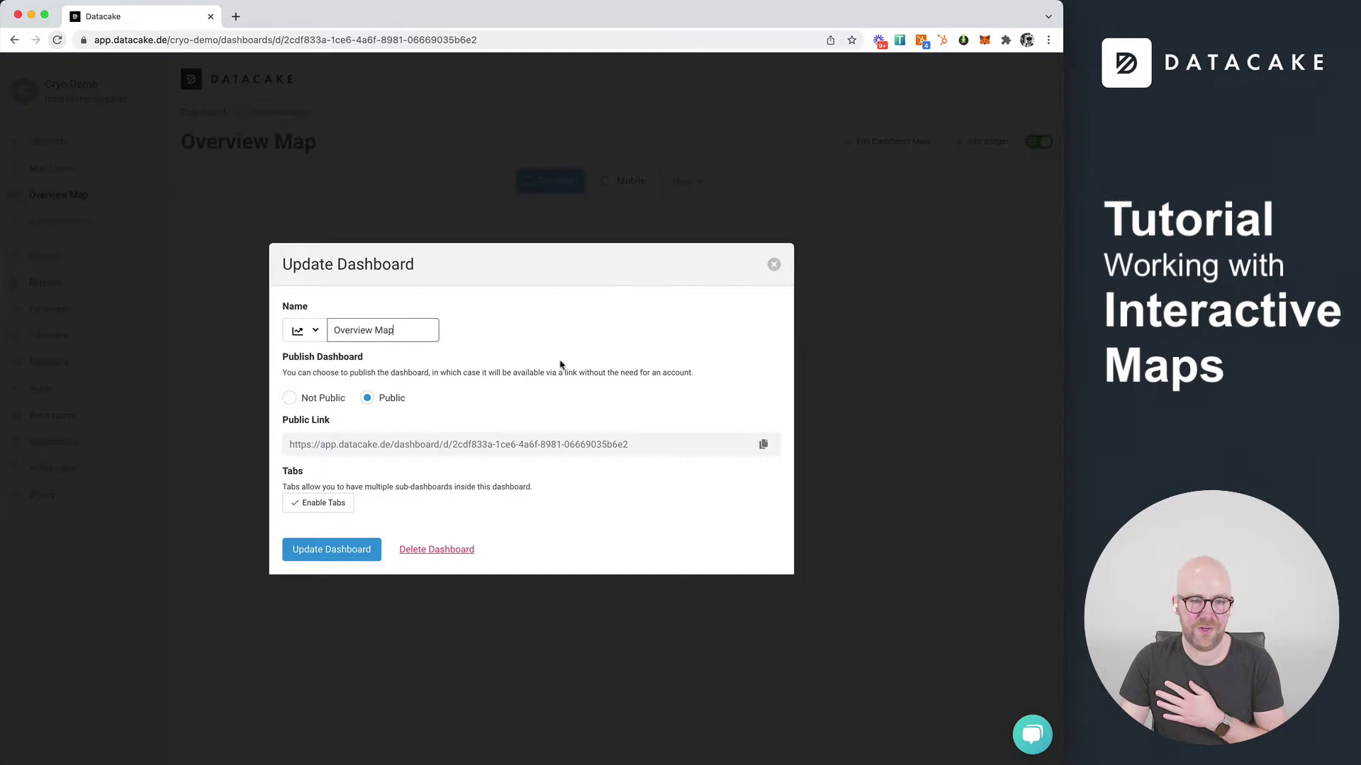
pyautogui.click(656, 452)
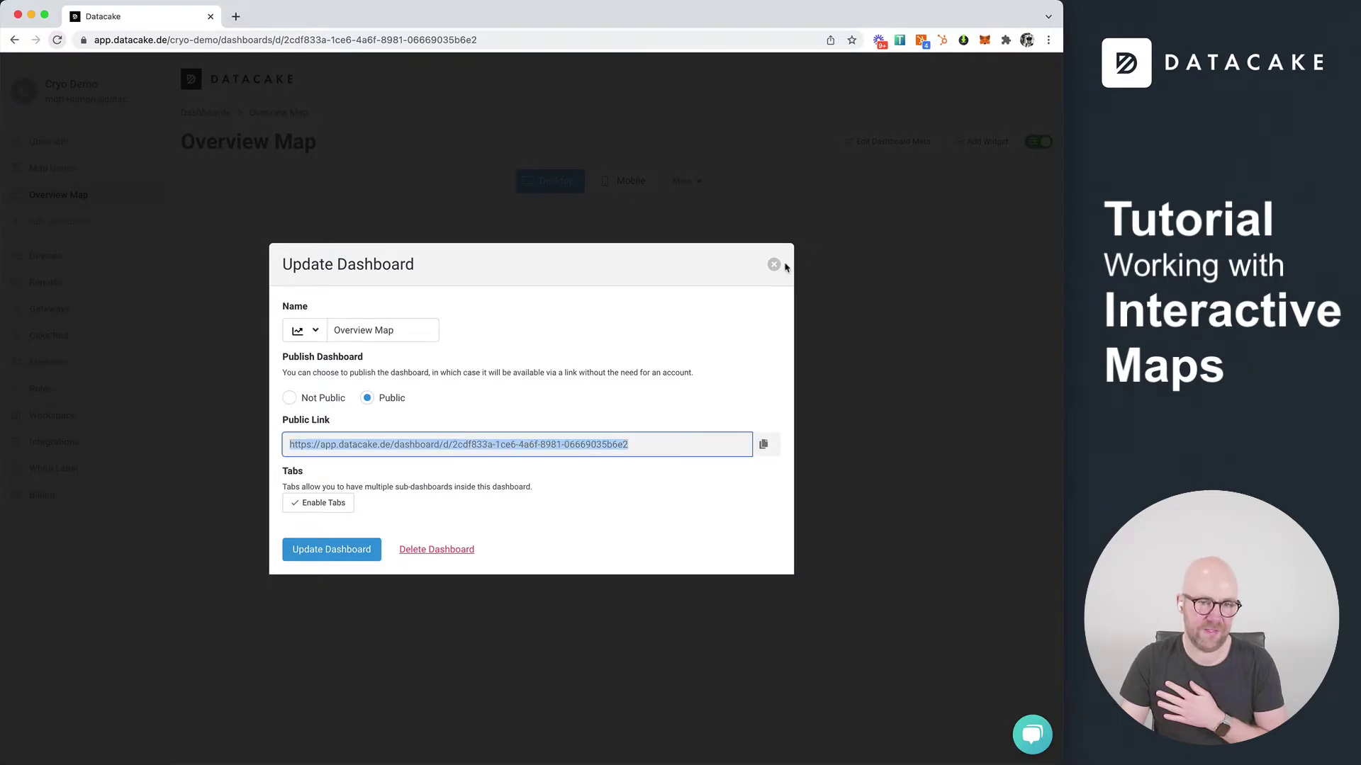
pyautogui.click(775, 264)
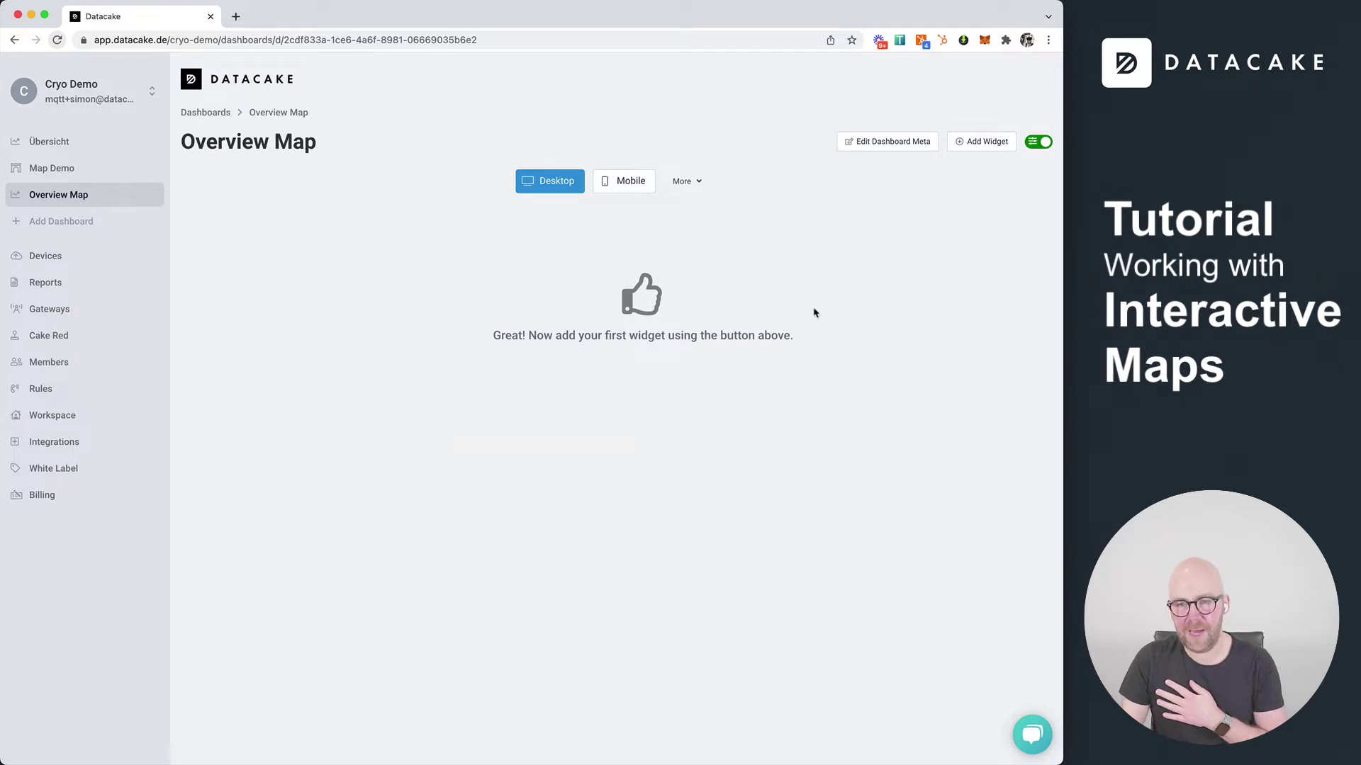
# Add a map widget and plot Cryo Sensor 1's Location field on it
pyautogui.click(981, 146)
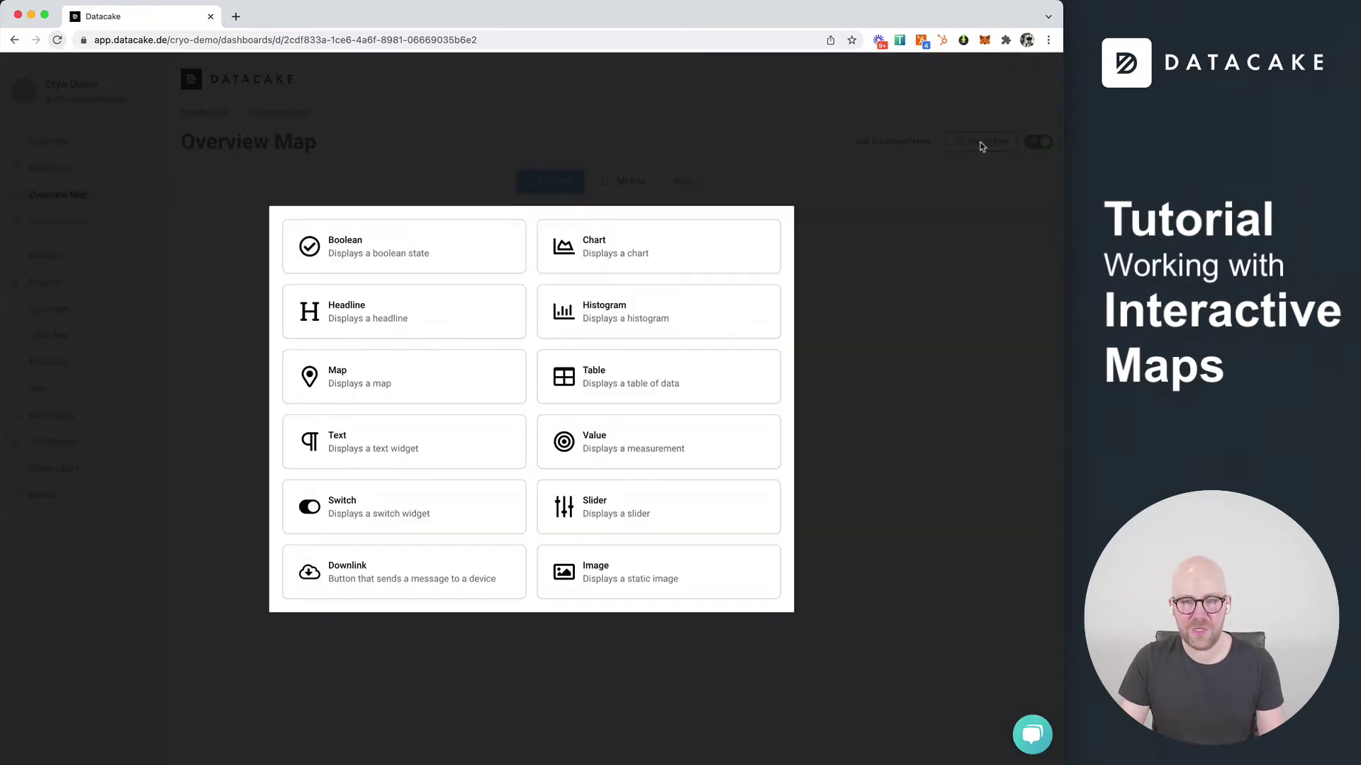
pyautogui.click(368, 377)
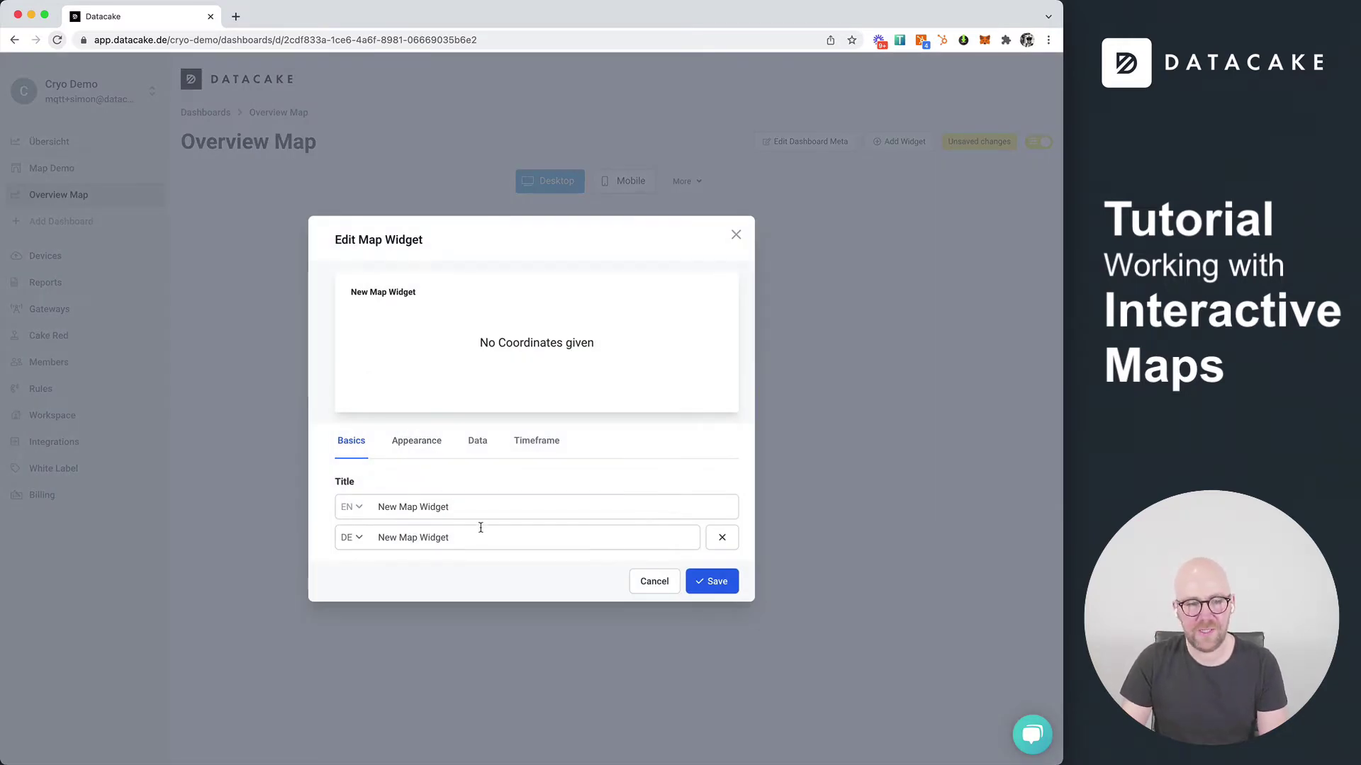
pyautogui.click(479, 442)
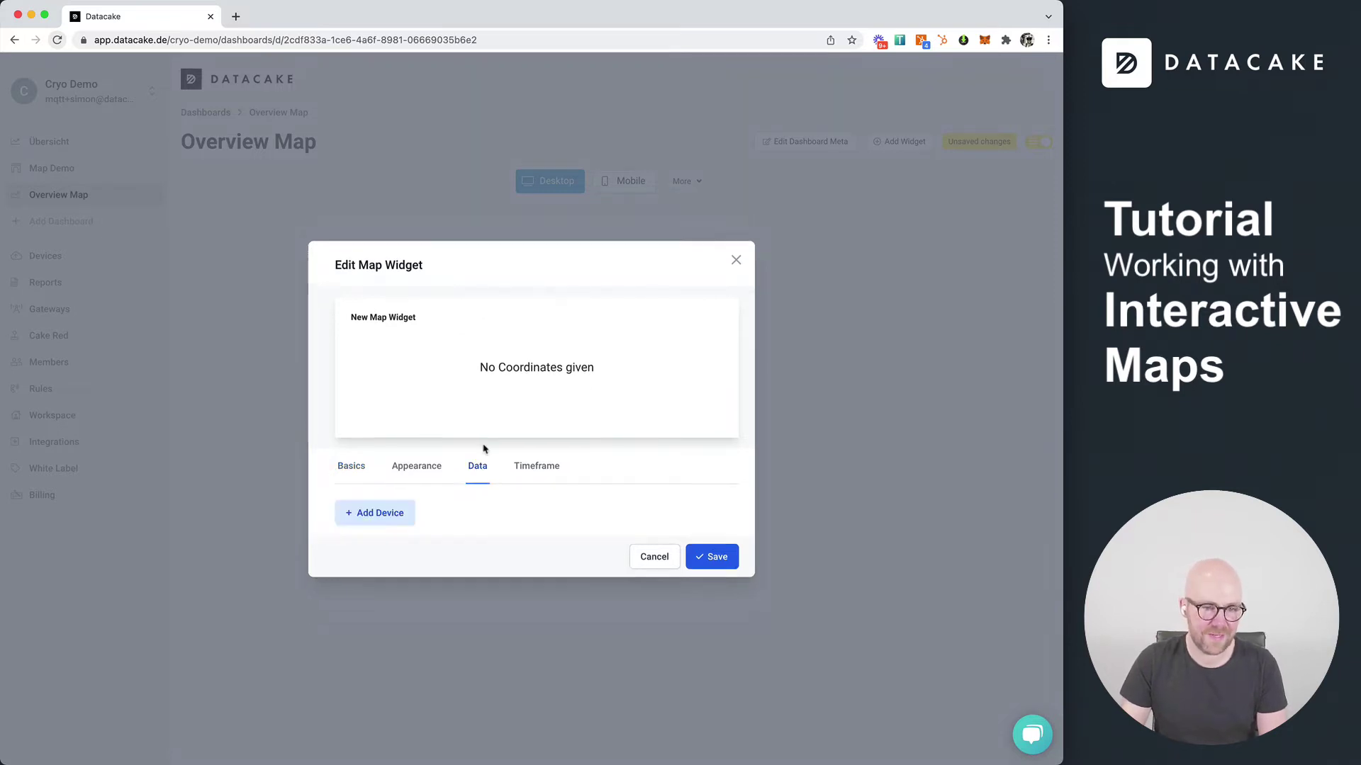
pyautogui.click(400, 511)
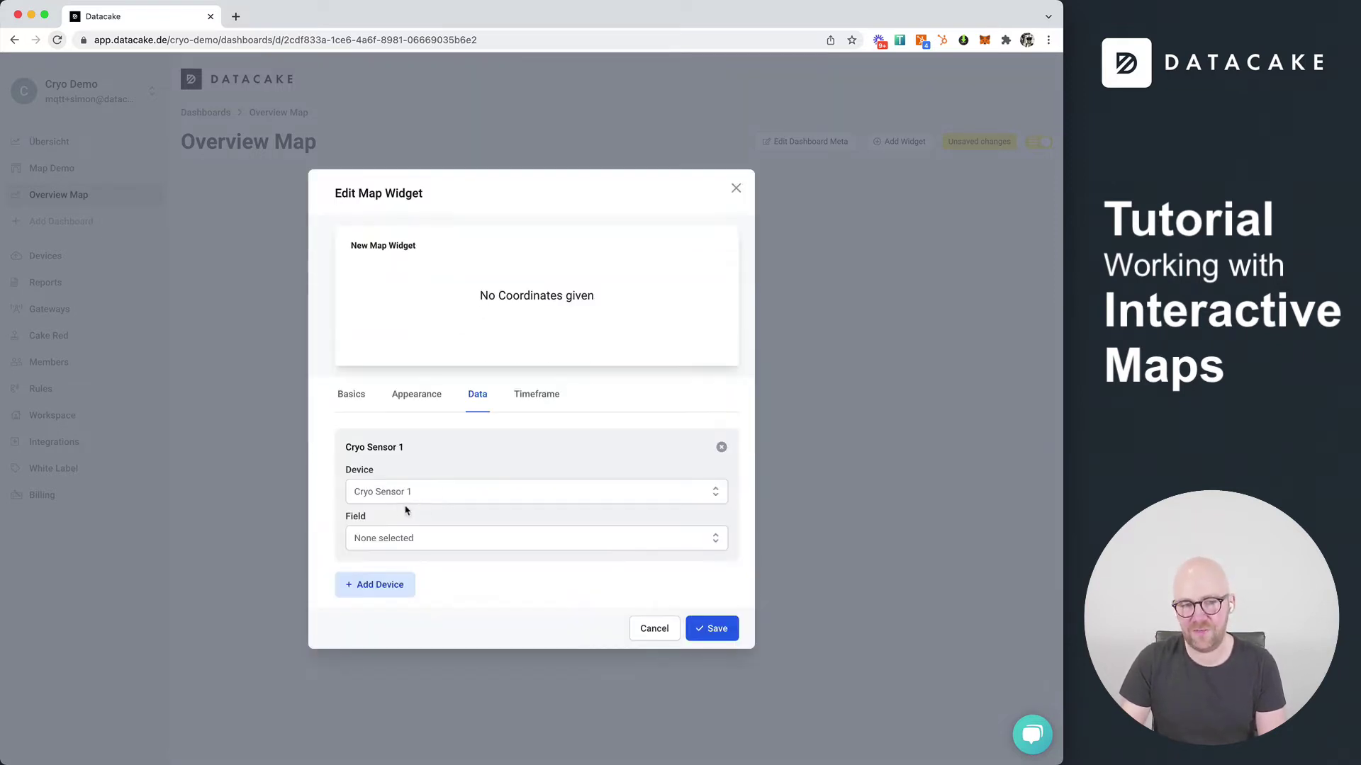
pyautogui.click(457, 496)
pyautogui.click(442, 439)
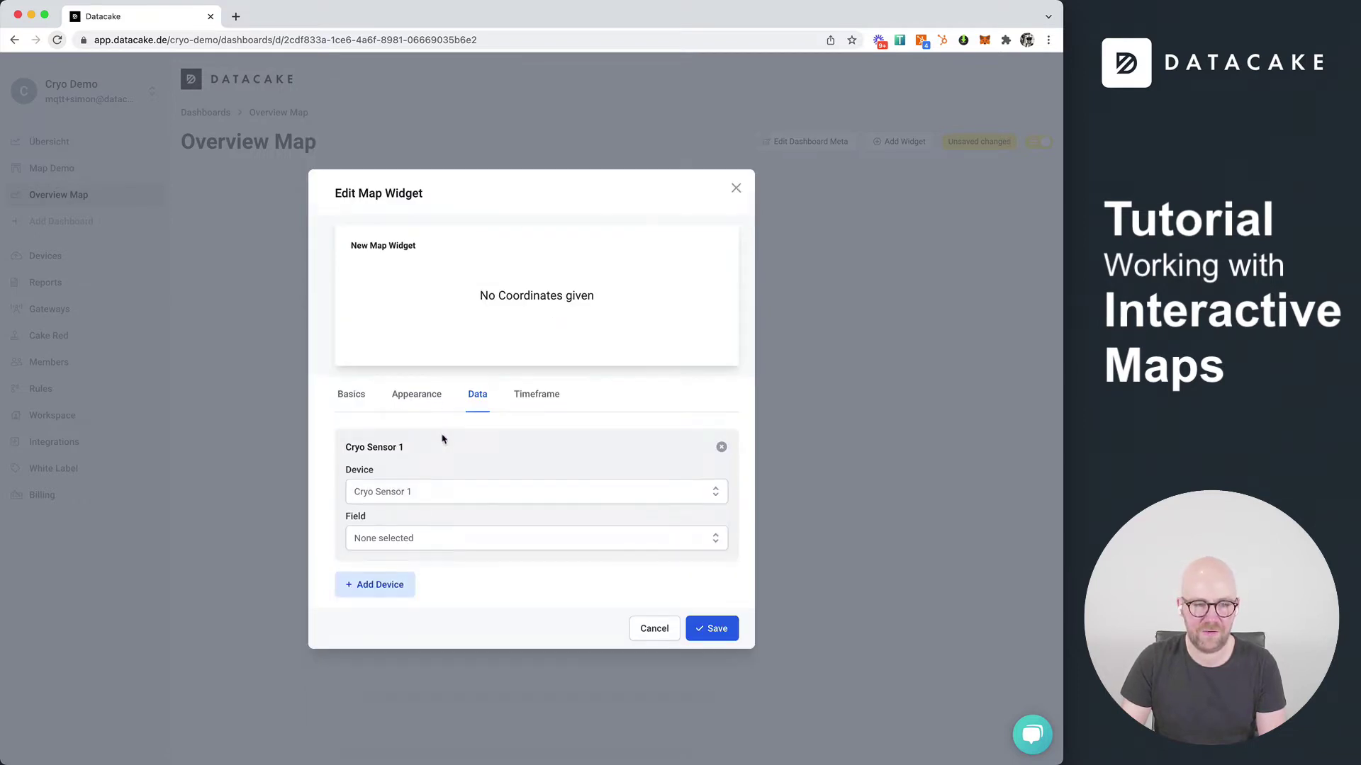
pyautogui.click(445, 541)
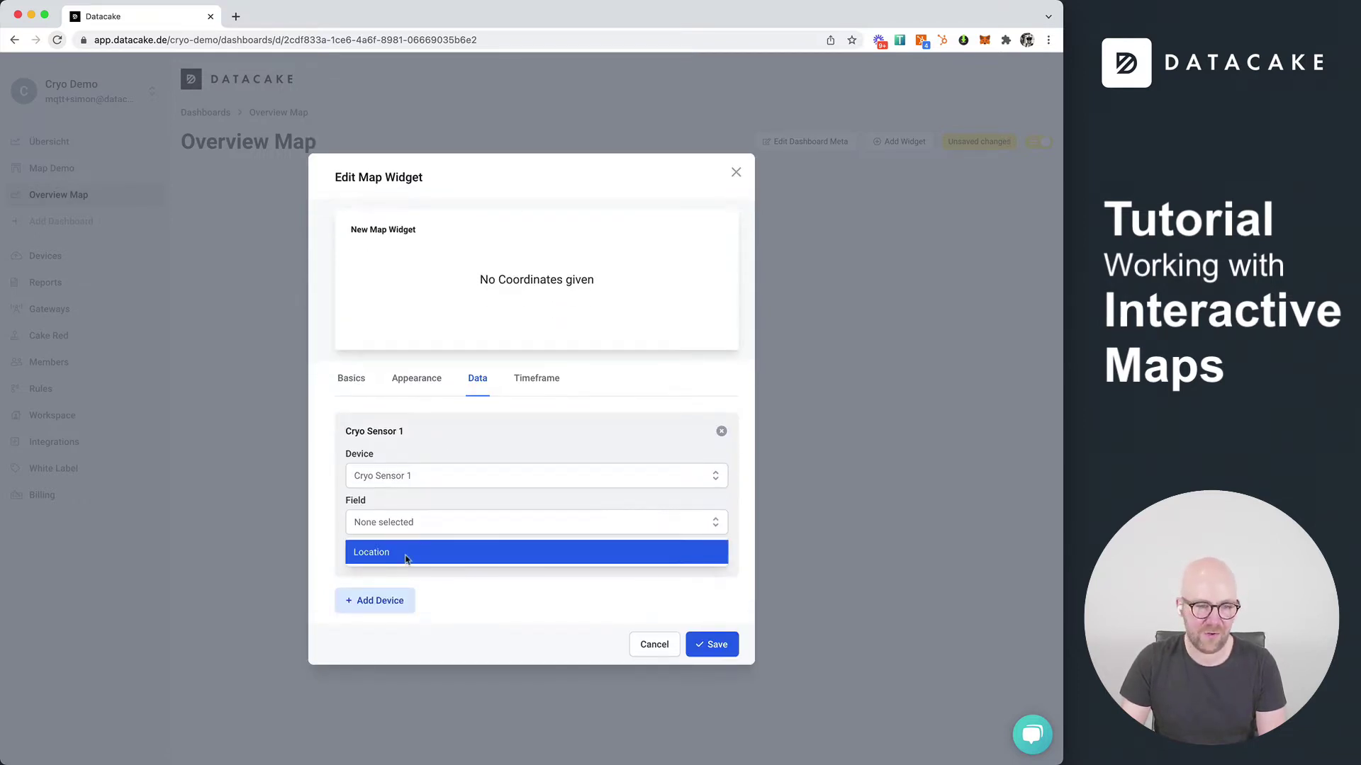
pyautogui.click(444, 551)
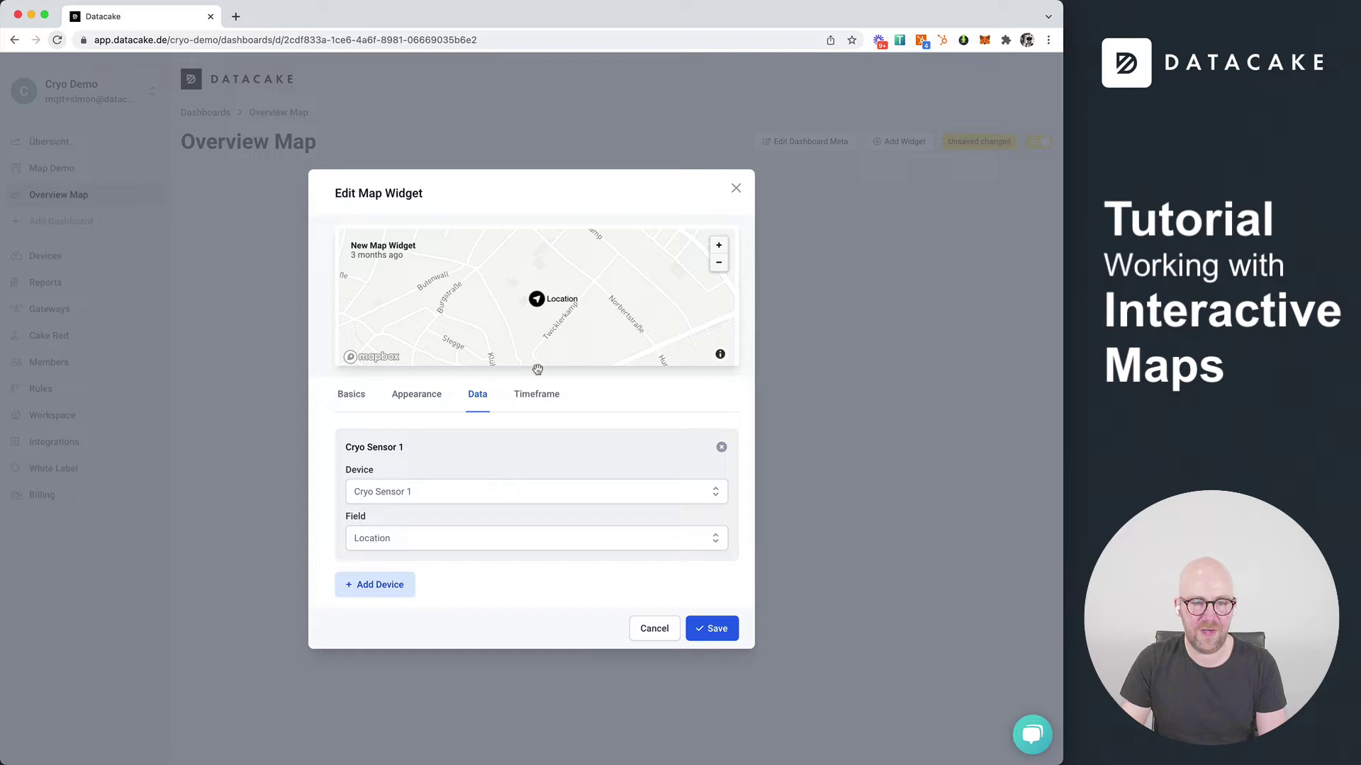
# Add Cryo Sensor 7 with its Location field as the map's second device
pyautogui.click(403, 593)
pyautogui.click(421, 575)
pyautogui.scroll(-2, 419, 576)
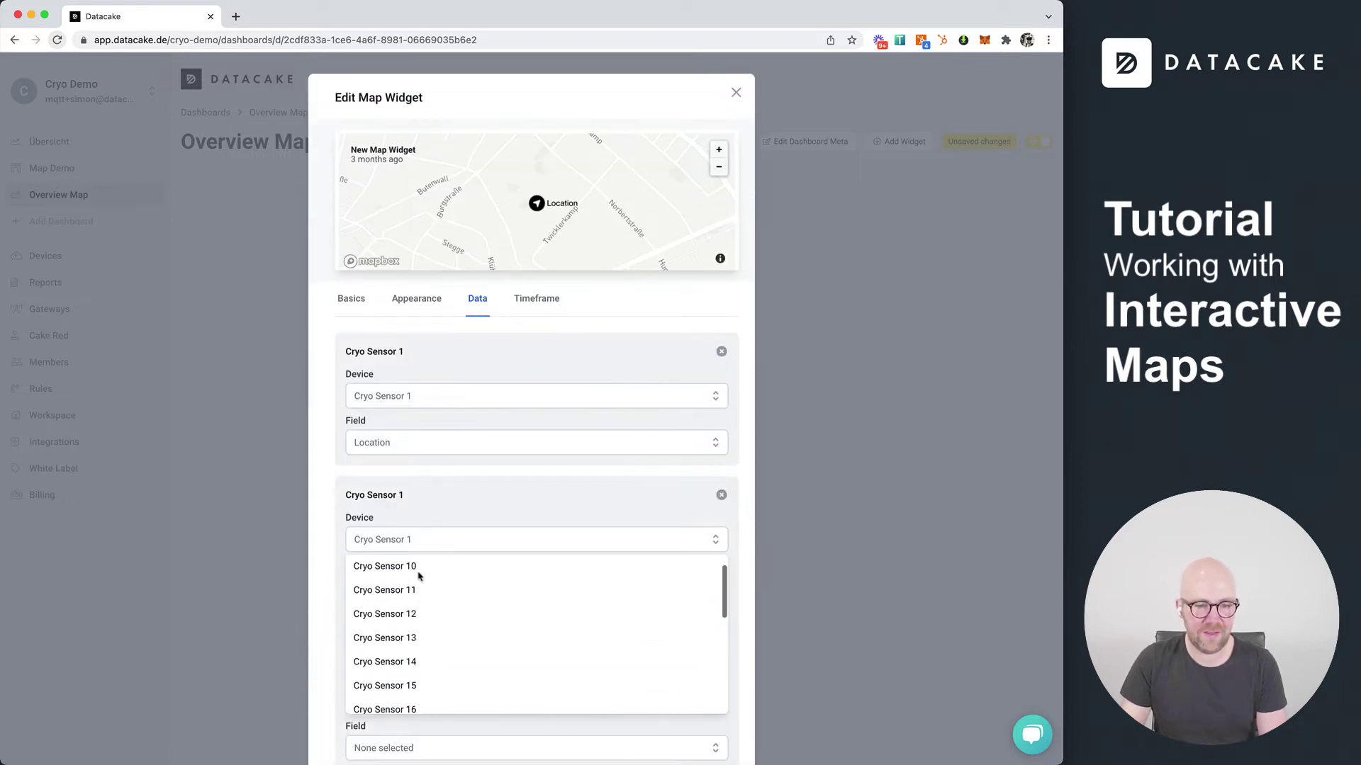
pyautogui.scroll(-5, 418, 576)
pyautogui.click(416, 676)
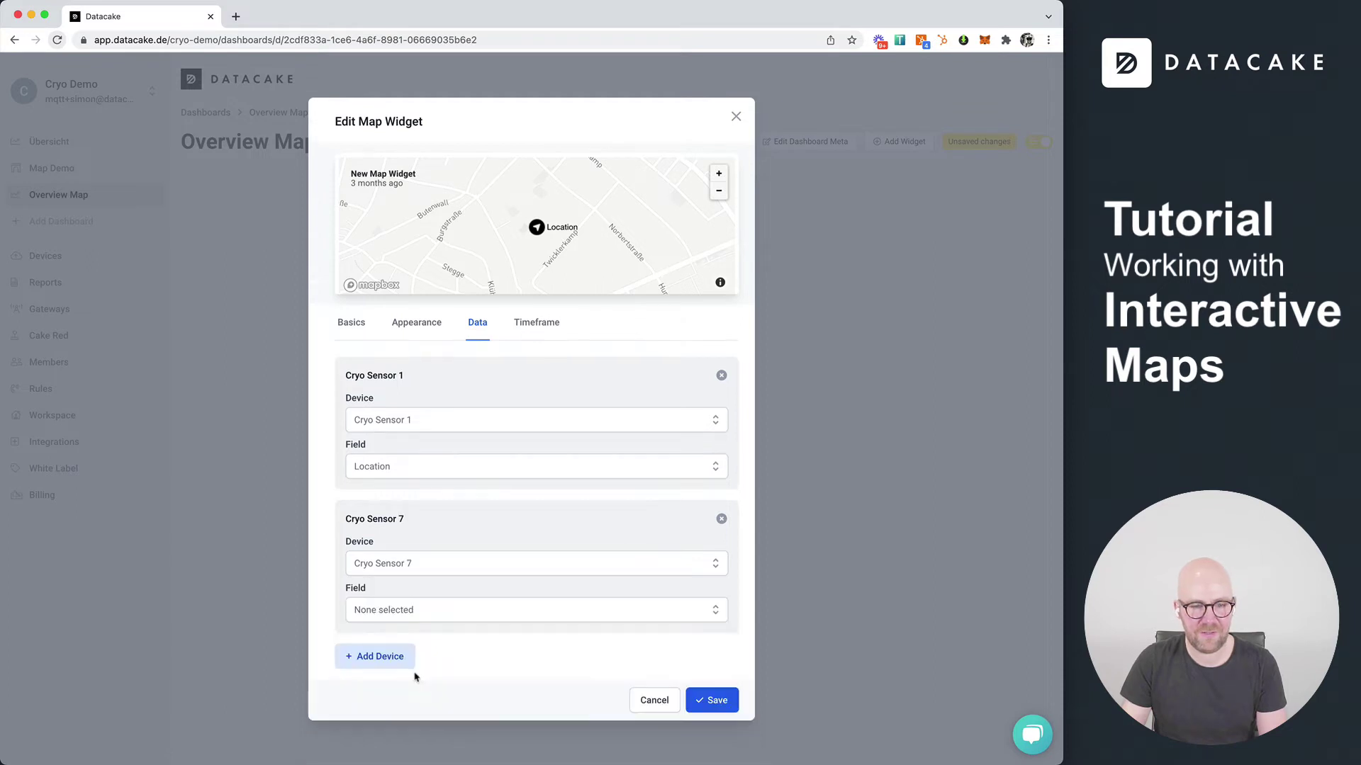
pyautogui.click(419, 616)
pyautogui.click(419, 627)
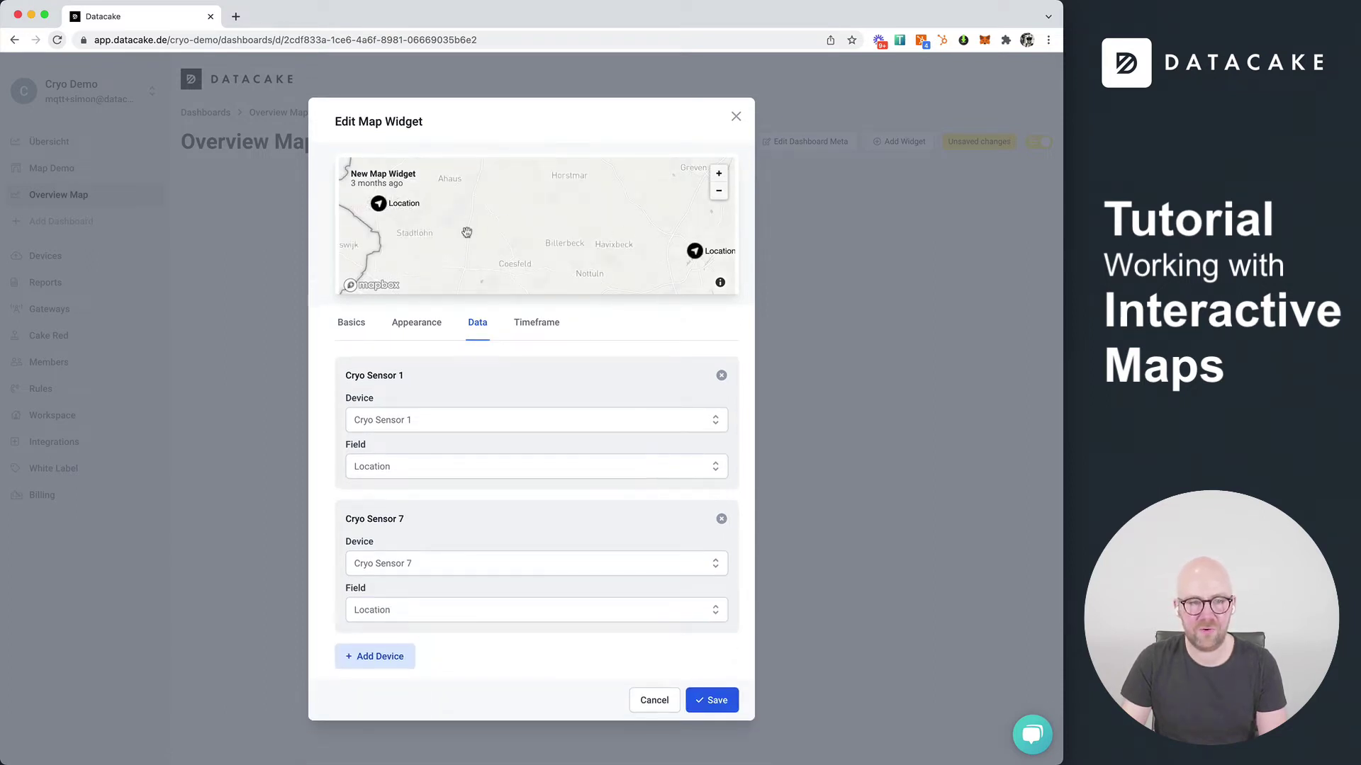
# Add Cryo Sensor 3 with its Location field as the map's third device
pyautogui.click(402, 656)
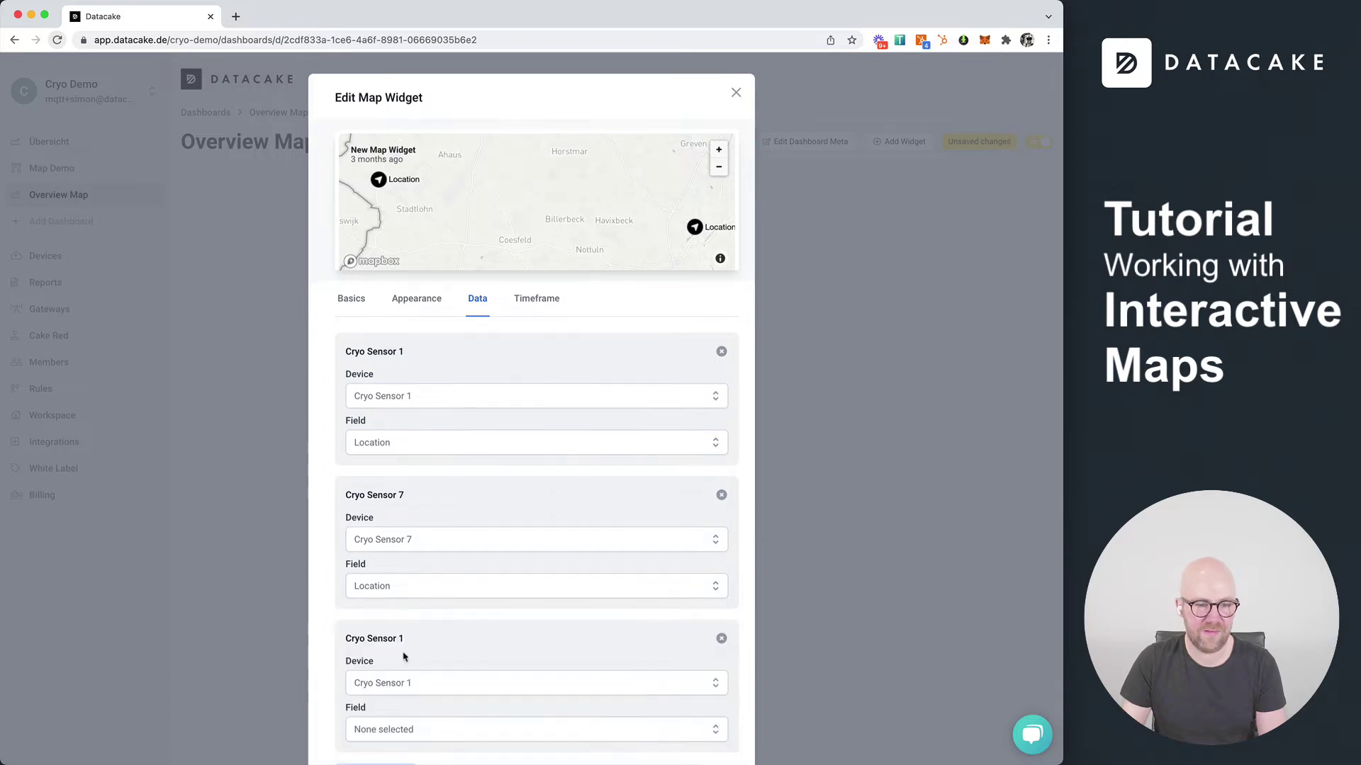
pyautogui.click(457, 683)
pyautogui.scroll(-5, 457, 676)
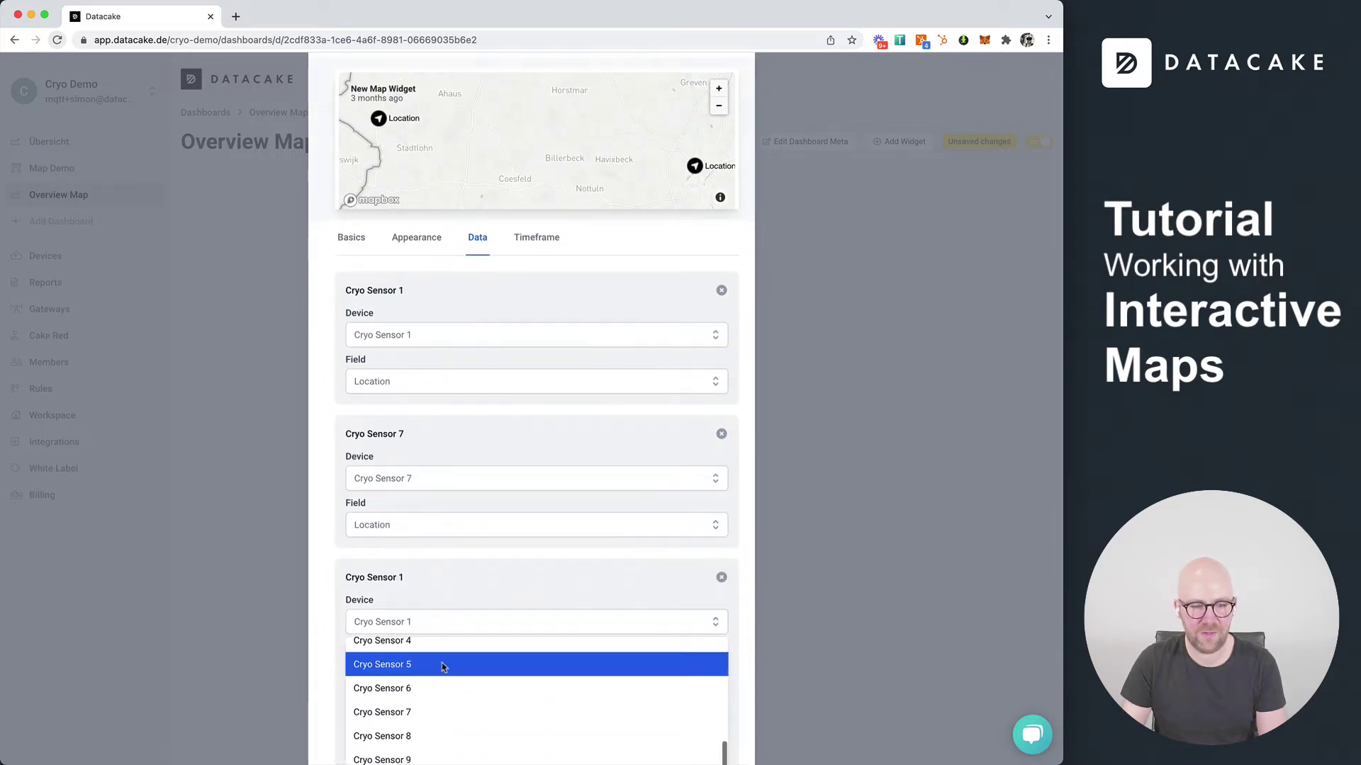
pyautogui.scroll(3, 440, 507)
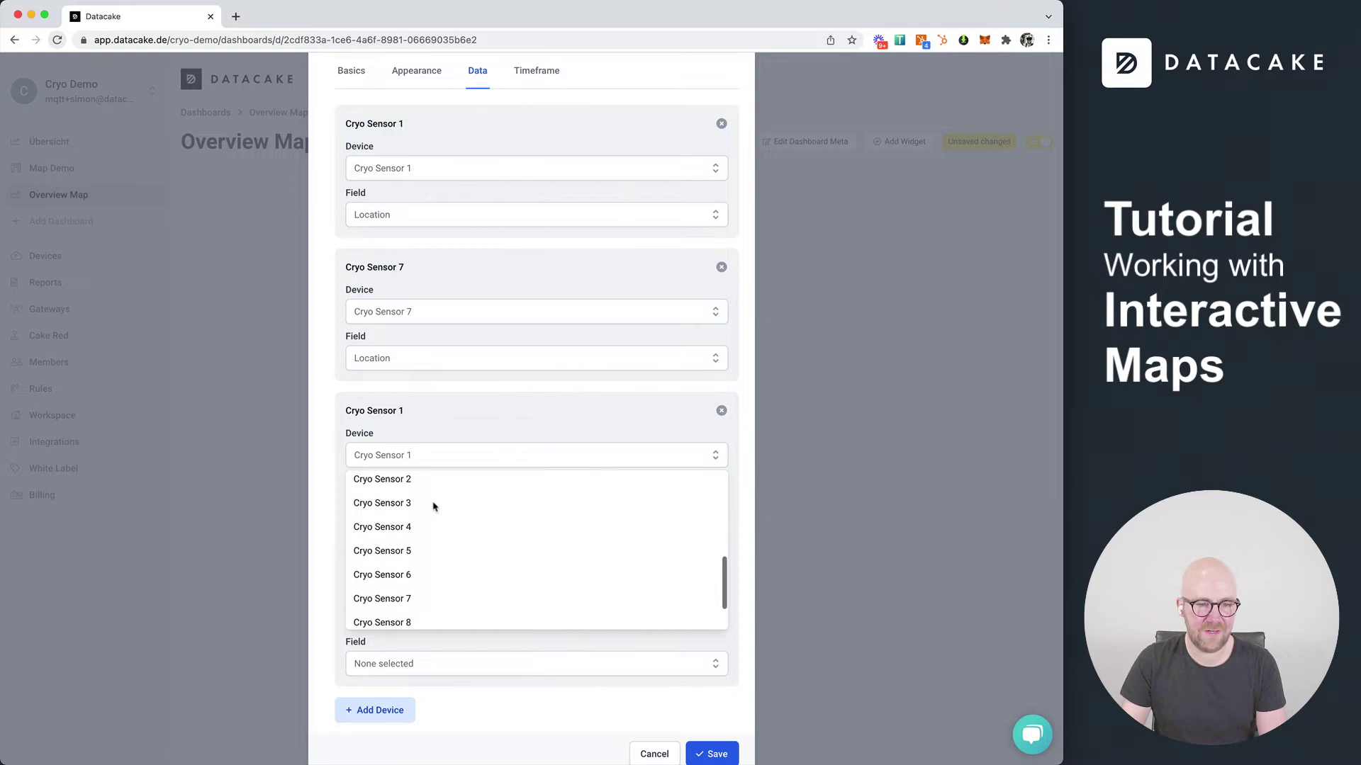
pyautogui.click(432, 506)
pyautogui.click(453, 633)
pyautogui.click(425, 661)
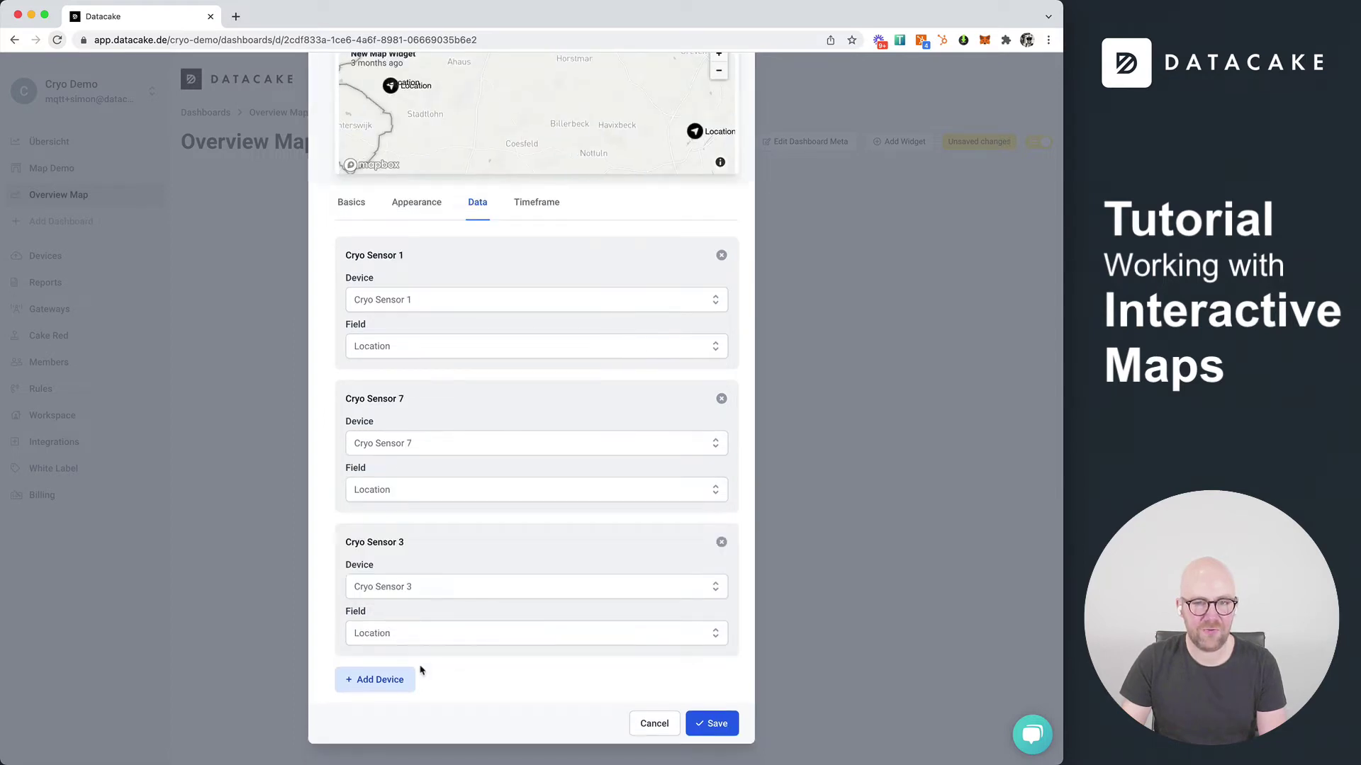
pyautogui.click(716, 723)
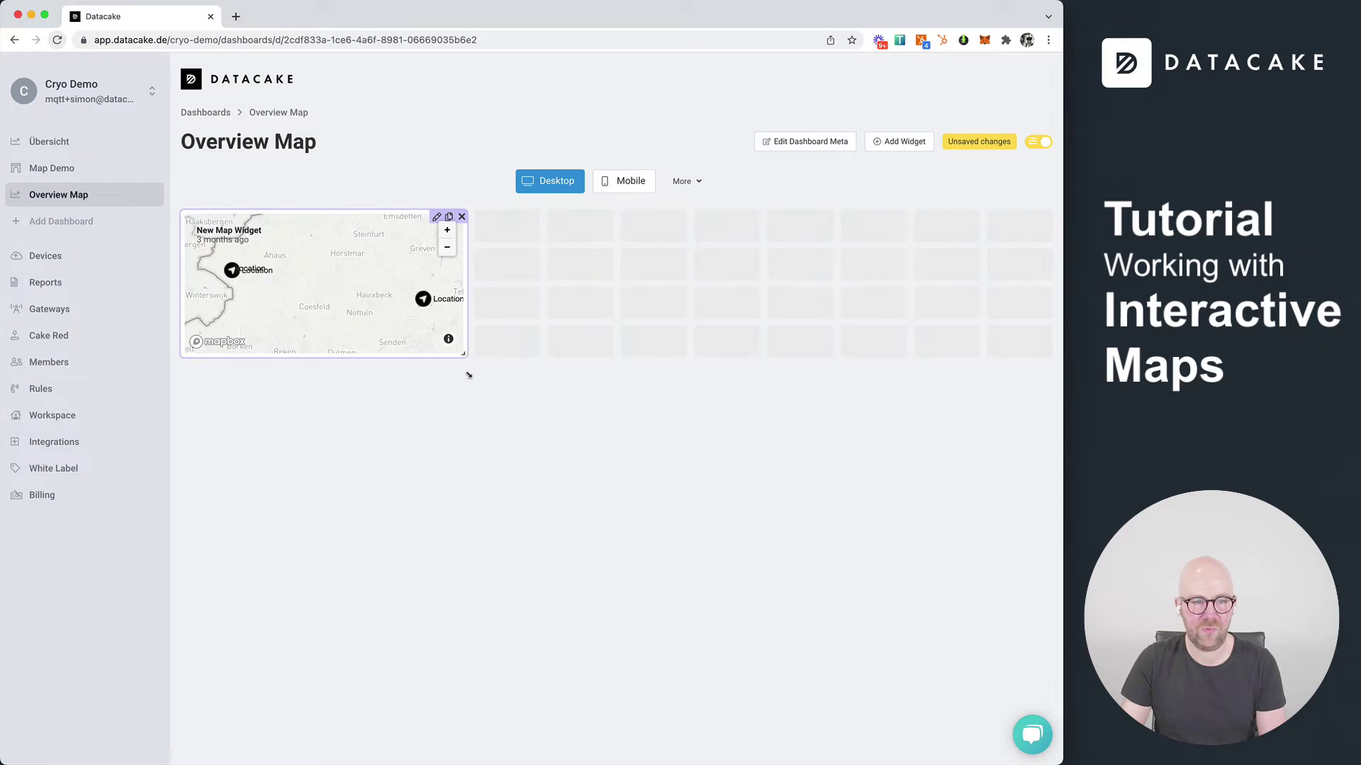
pyautogui.moveTo(467, 355); pyautogui.dragTo(1046, 705)
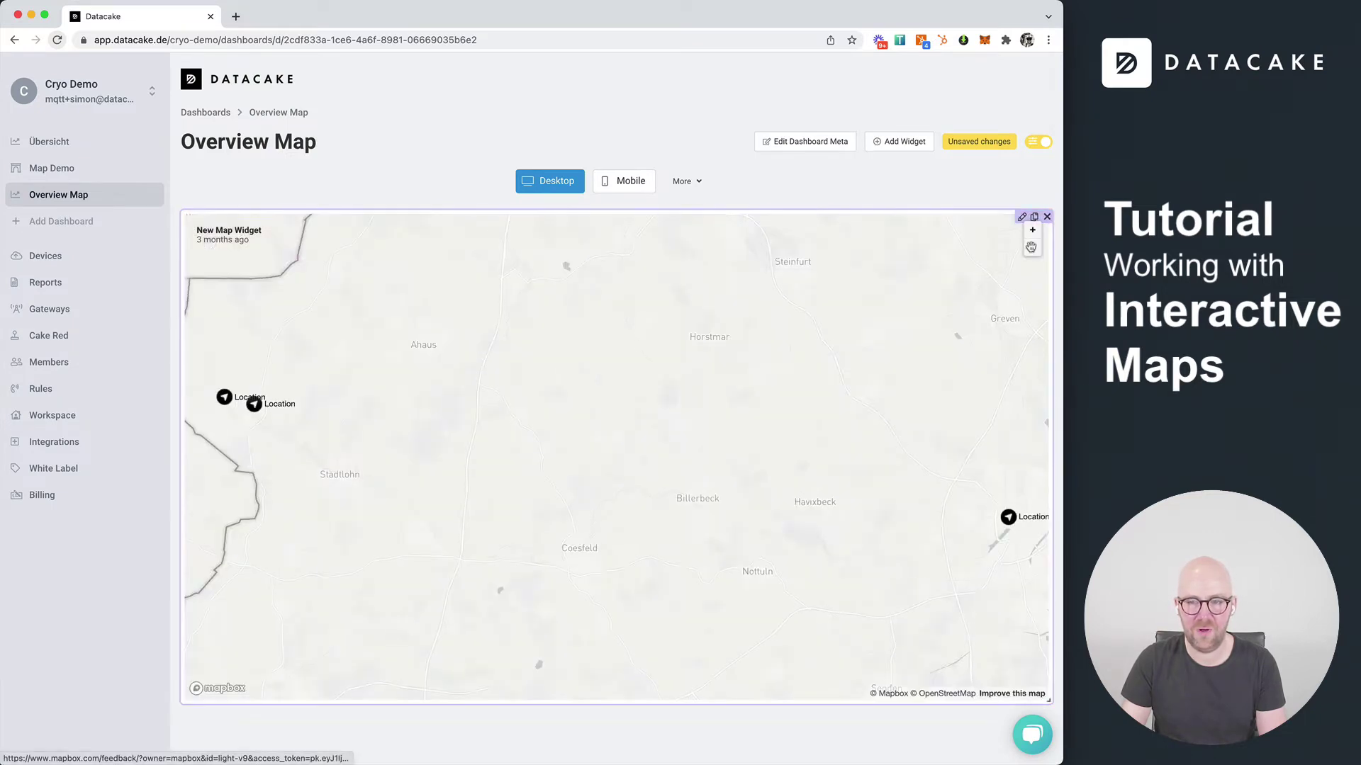
pyautogui.click(1036, 143)
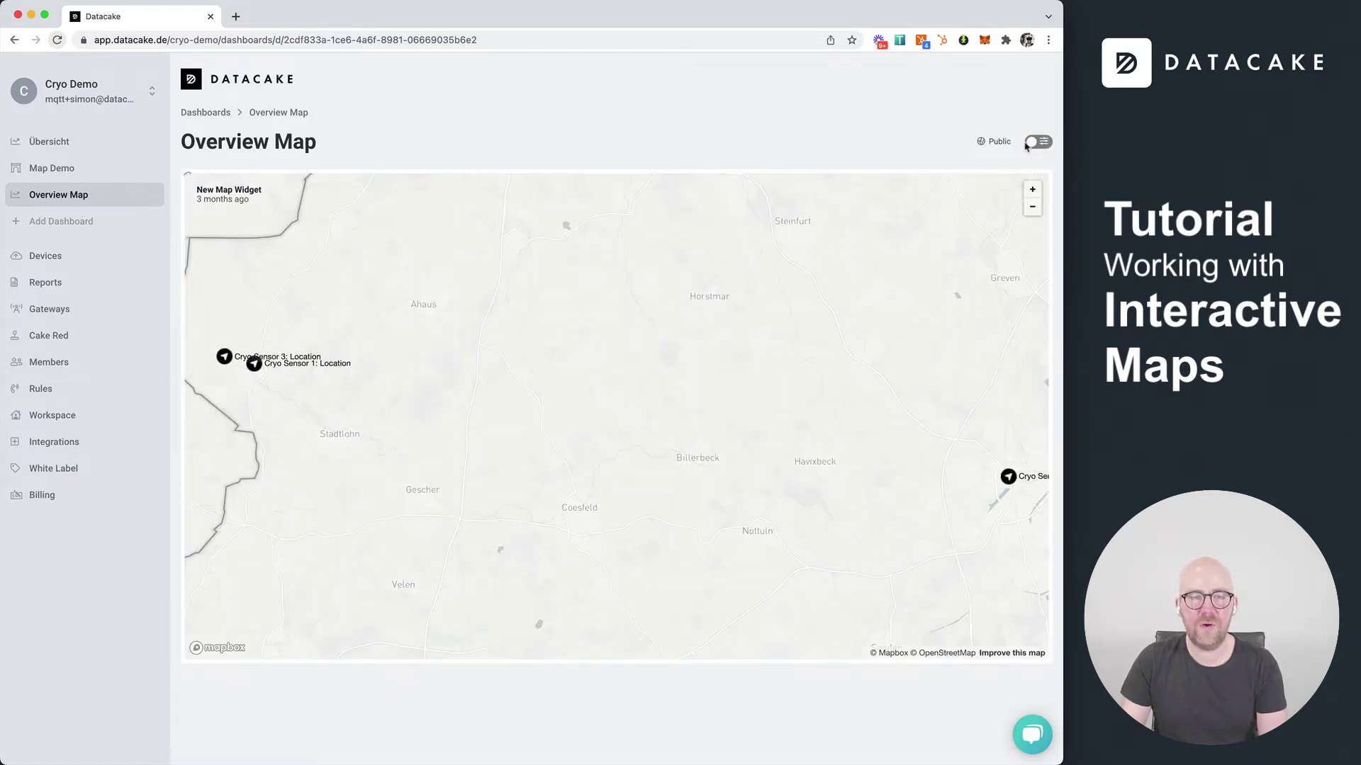
pyautogui.moveTo(274, 397); pyautogui.dragTo(450, 445)
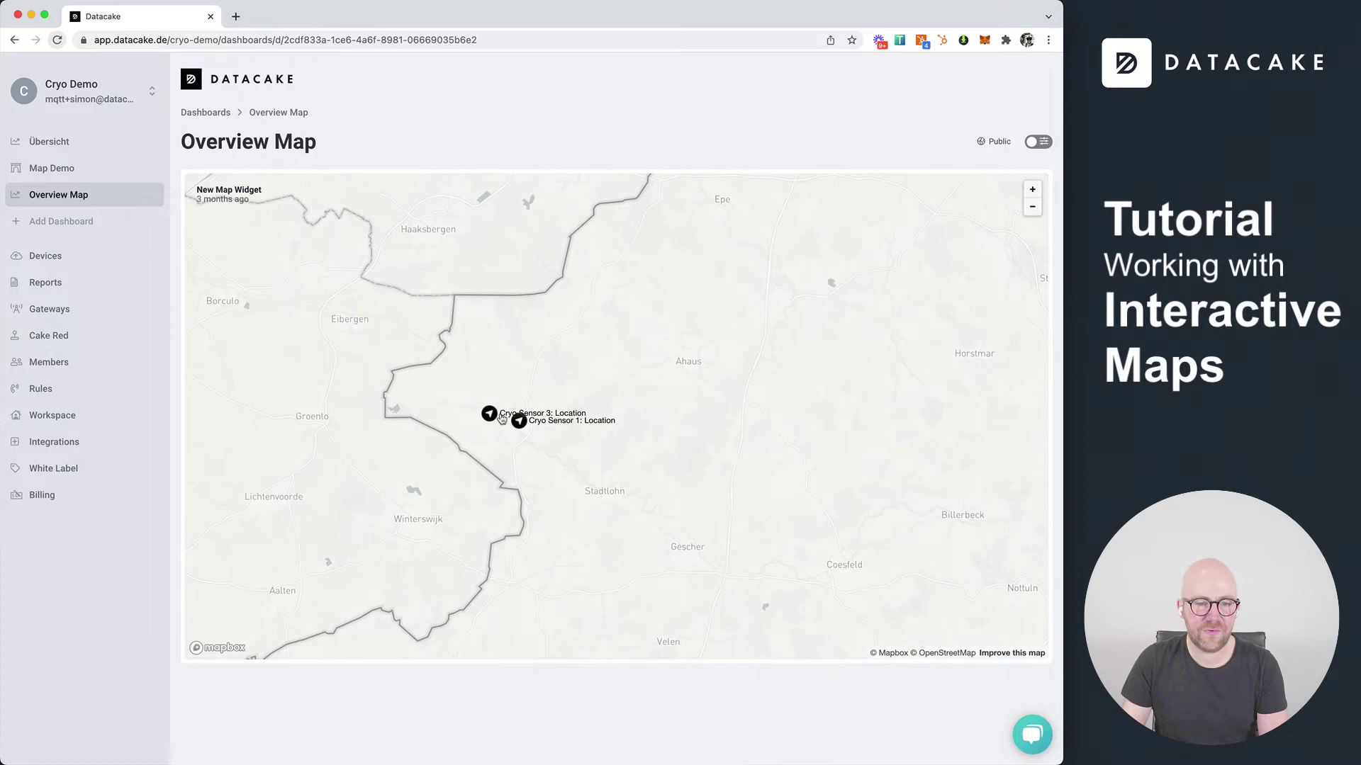
pyautogui.scroll(5, 498, 443)
pyautogui.scroll(8, 545, 425)
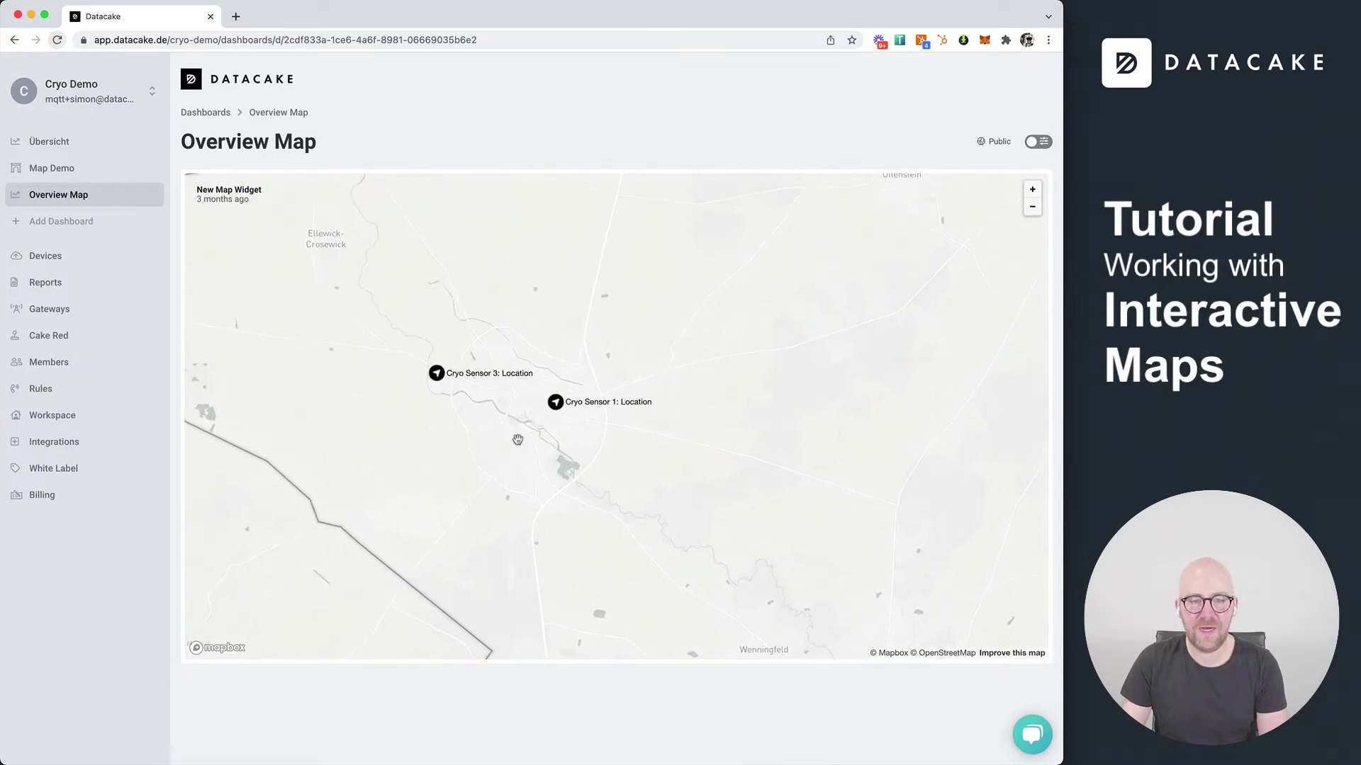
pyautogui.scroll(6, 557, 443)
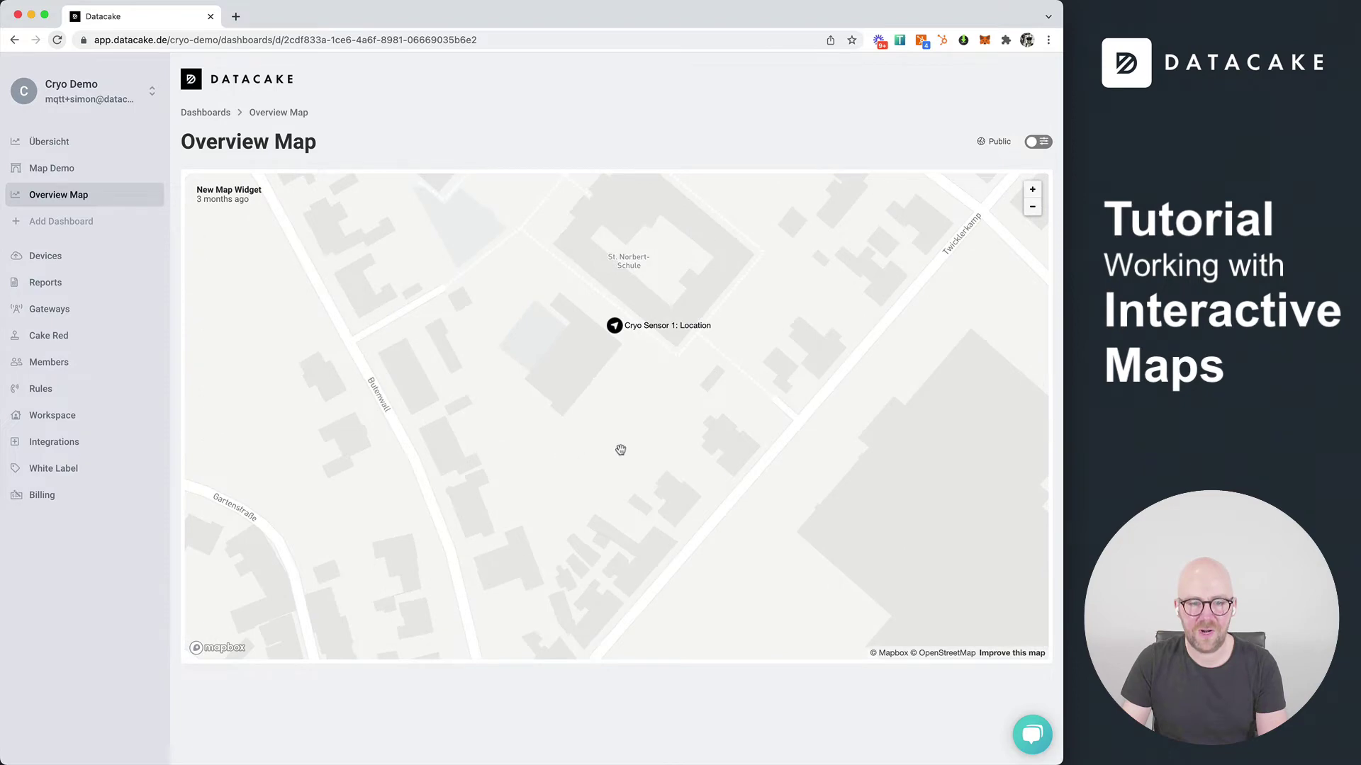
pyautogui.scroll(-6, 618, 450)
pyautogui.scroll(-2, 600, 472)
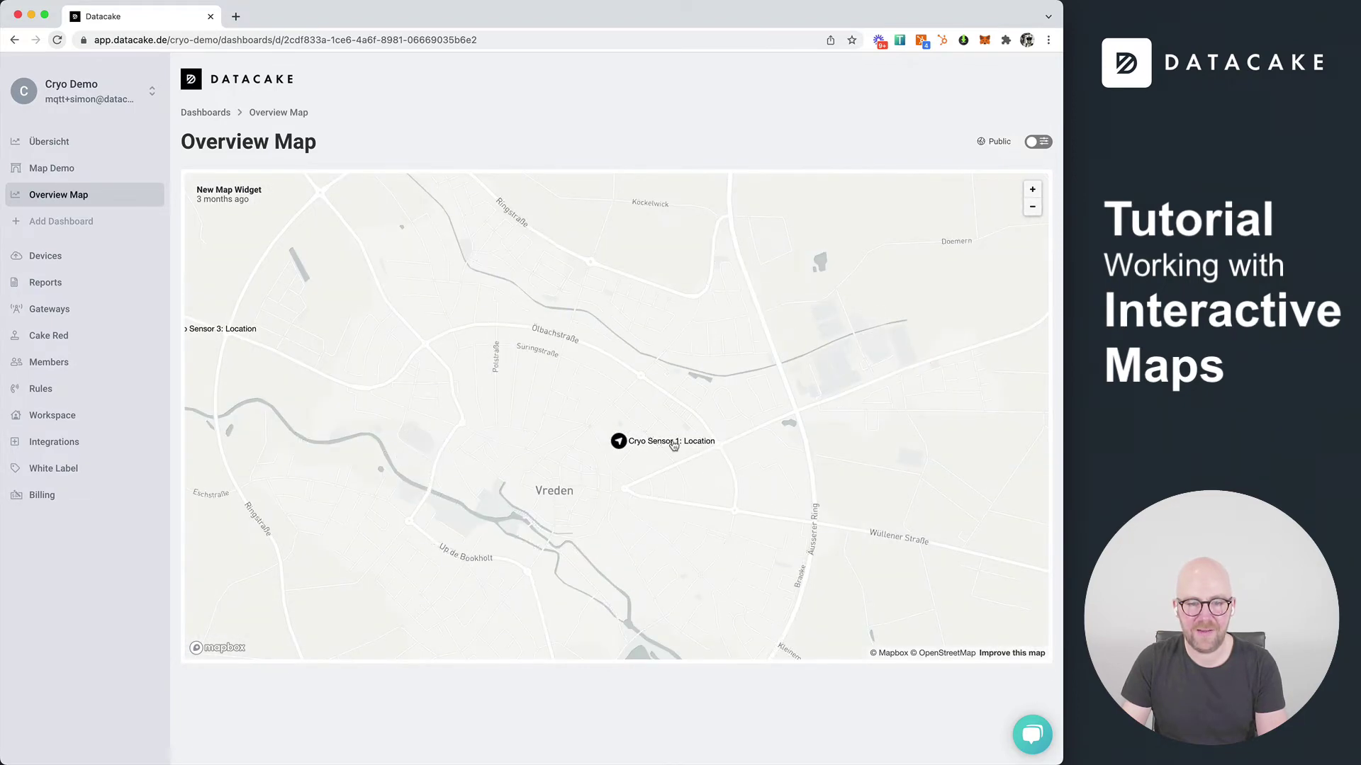
pyautogui.scroll(-3, 659, 486)
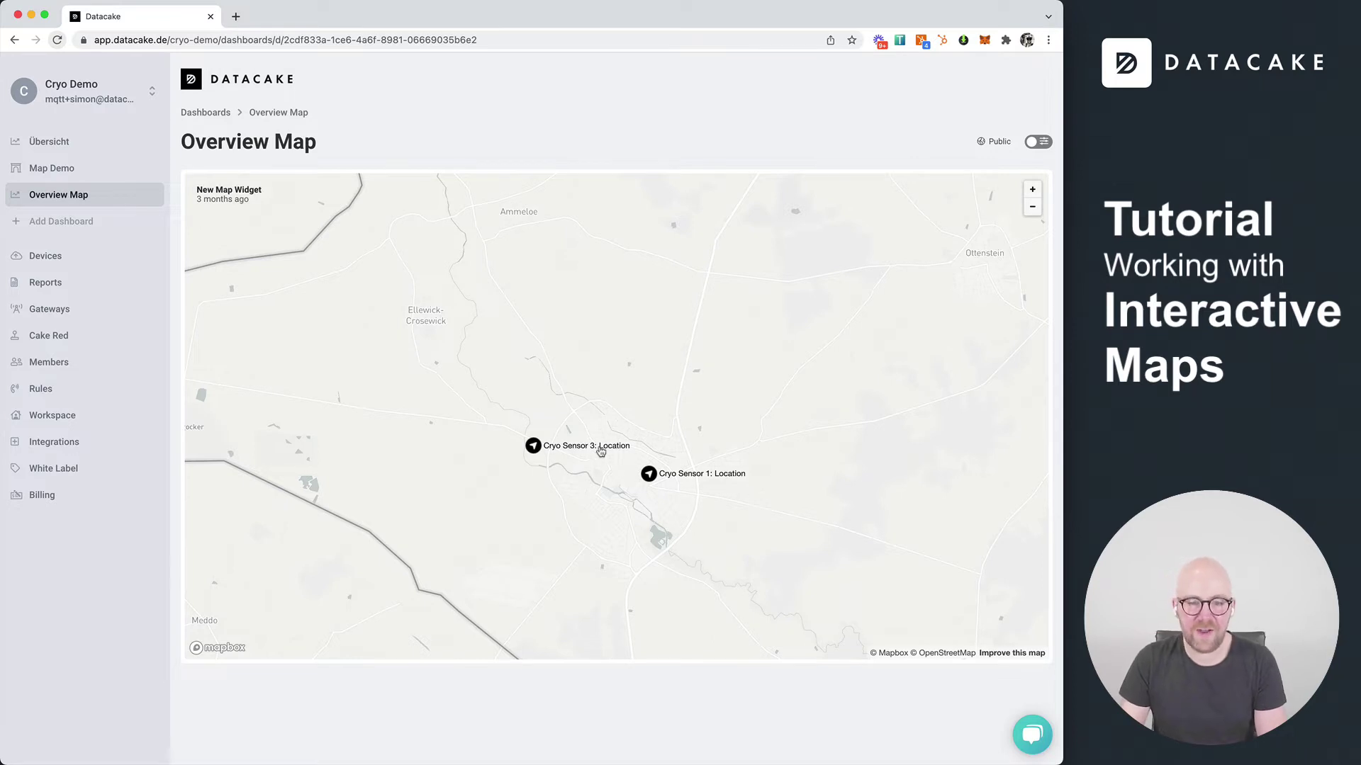
pyautogui.moveTo(695, 486); pyautogui.dragTo(478, 346)
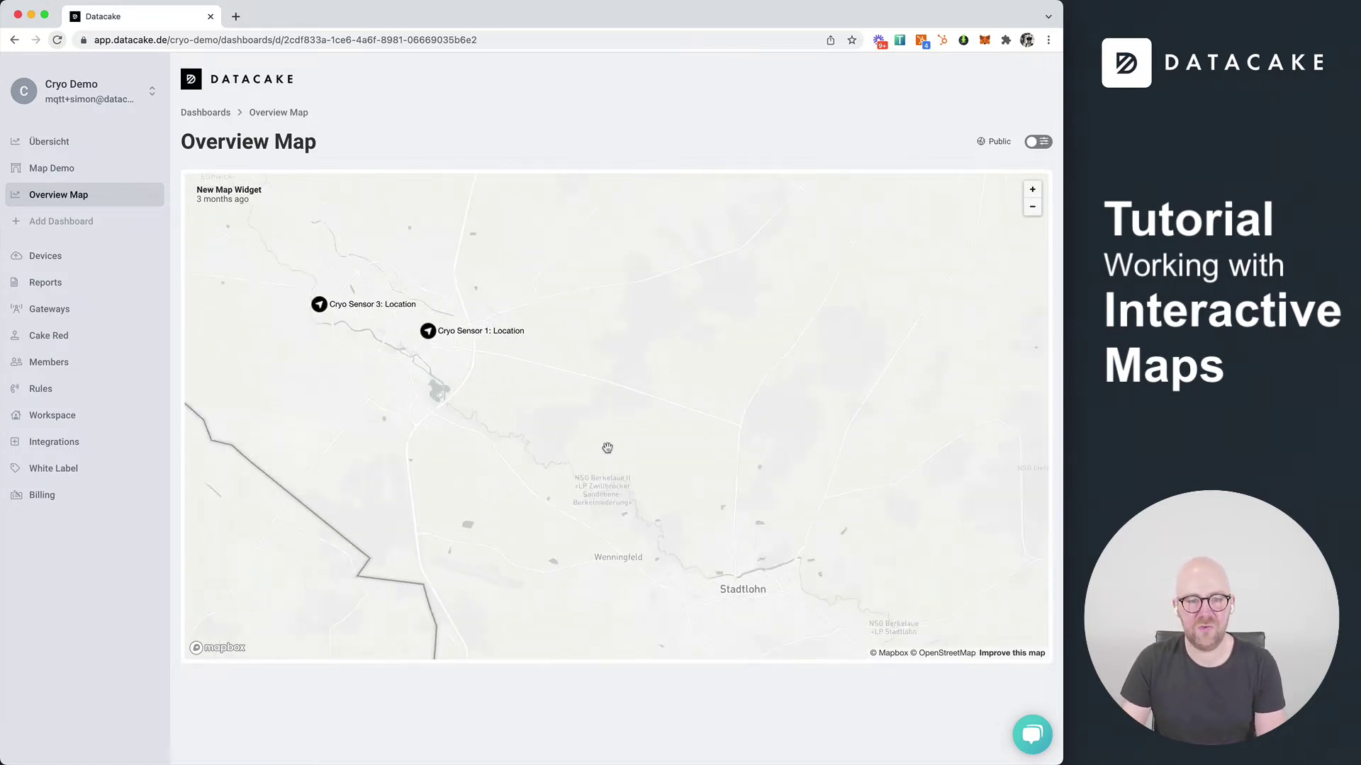
pyautogui.scroll(-1, 778, 513)
pyautogui.scroll(-3, 777, 513)
pyautogui.moveTo(778, 513); pyautogui.dragTo(647, 475)
pyautogui.scroll(1, 618, 522)
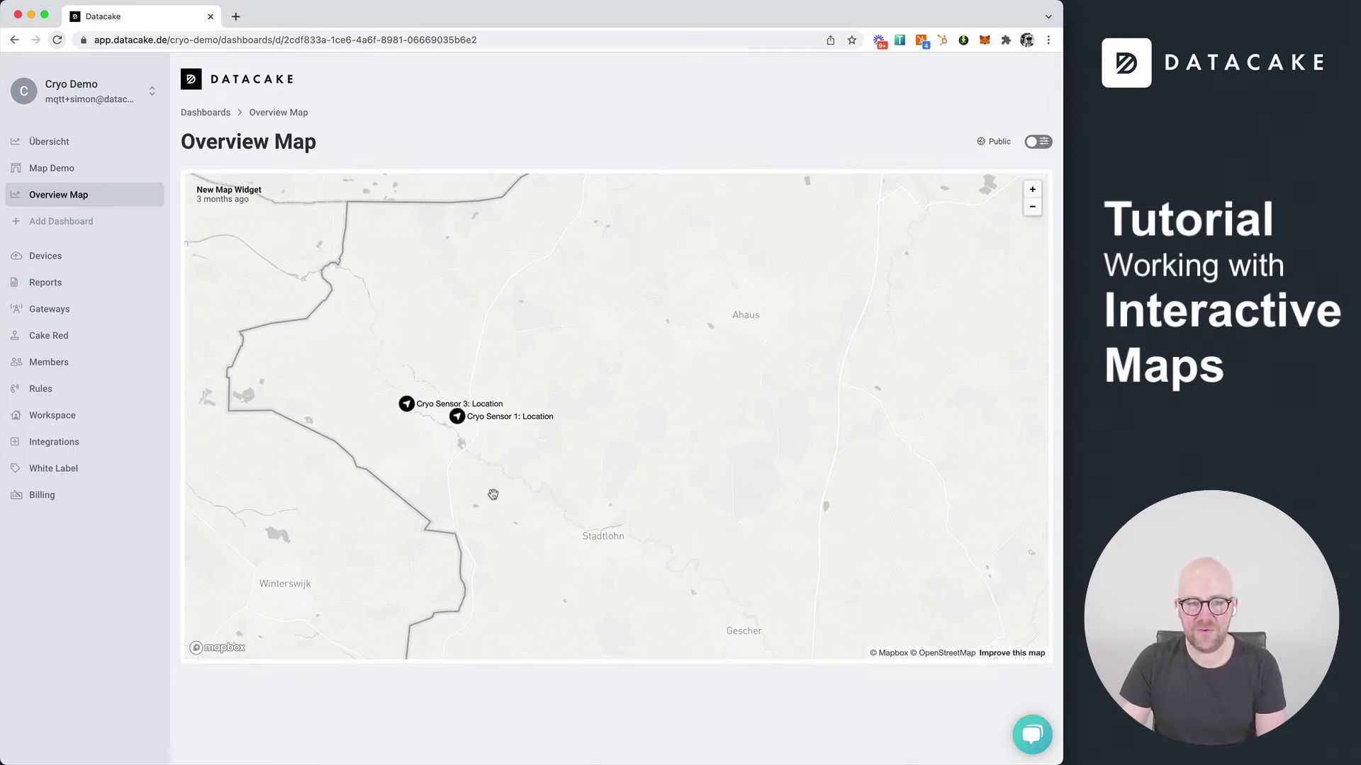
# From the map, toggle Cryo Sensor 1's Cooling Pump Switch on and off, then open Cryo Sensor 7's details
pyautogui.click(509, 421)
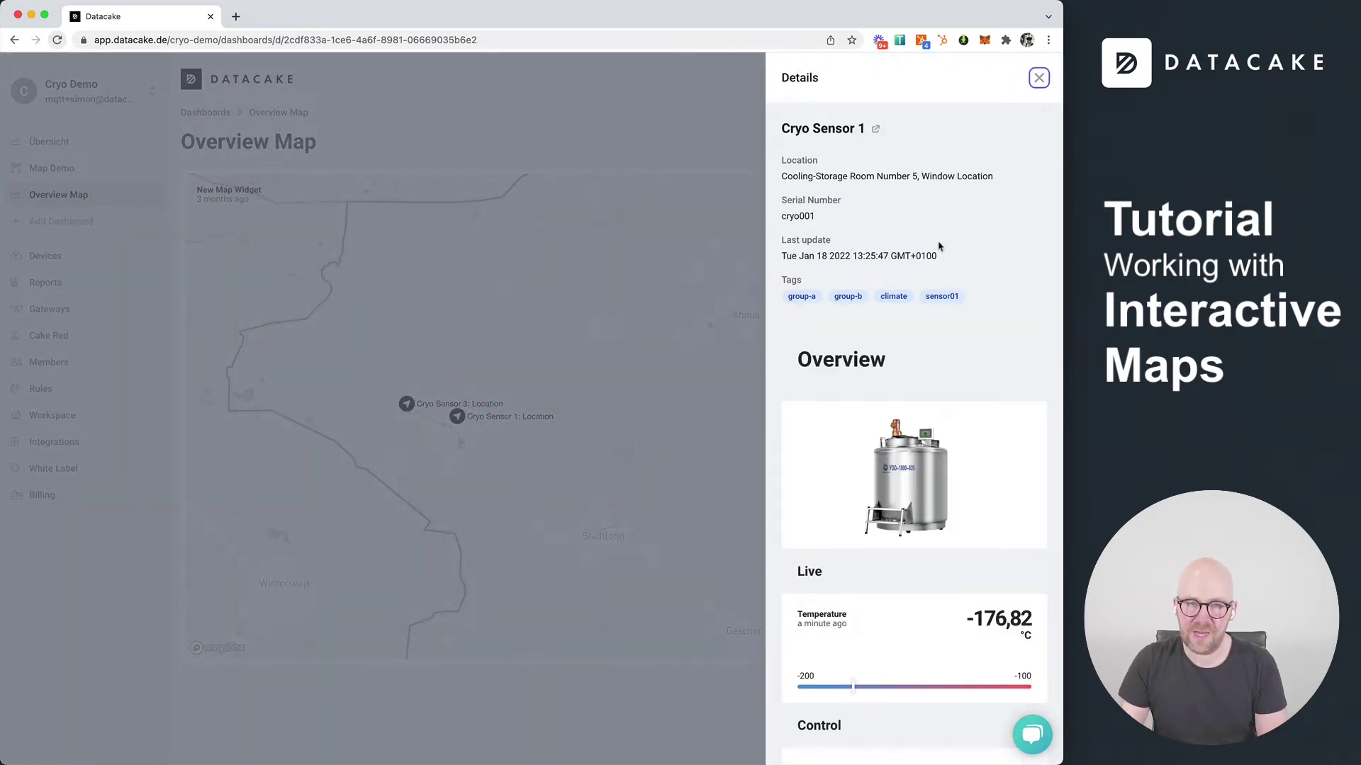
pyautogui.scroll(-3, 936, 252)
pyautogui.scroll(-3, 934, 543)
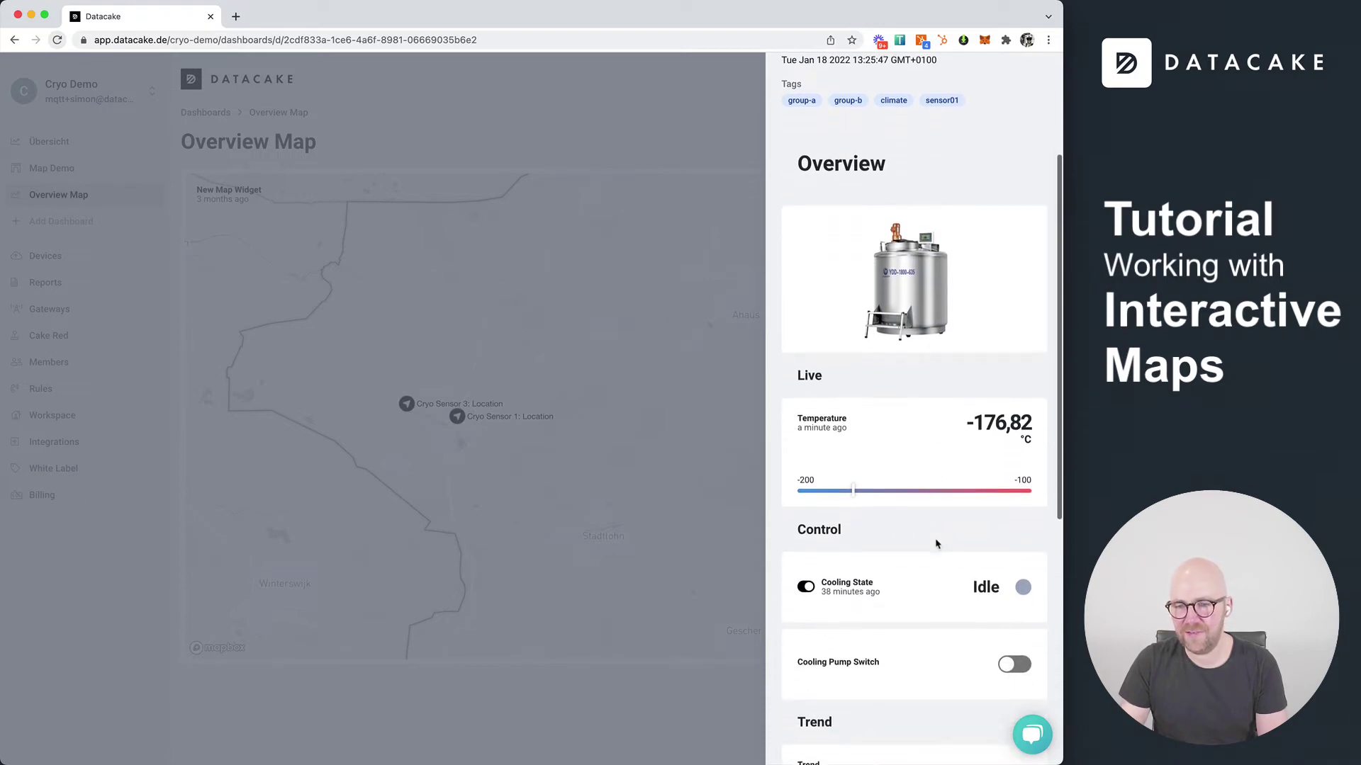
pyautogui.scroll(-2, 933, 553)
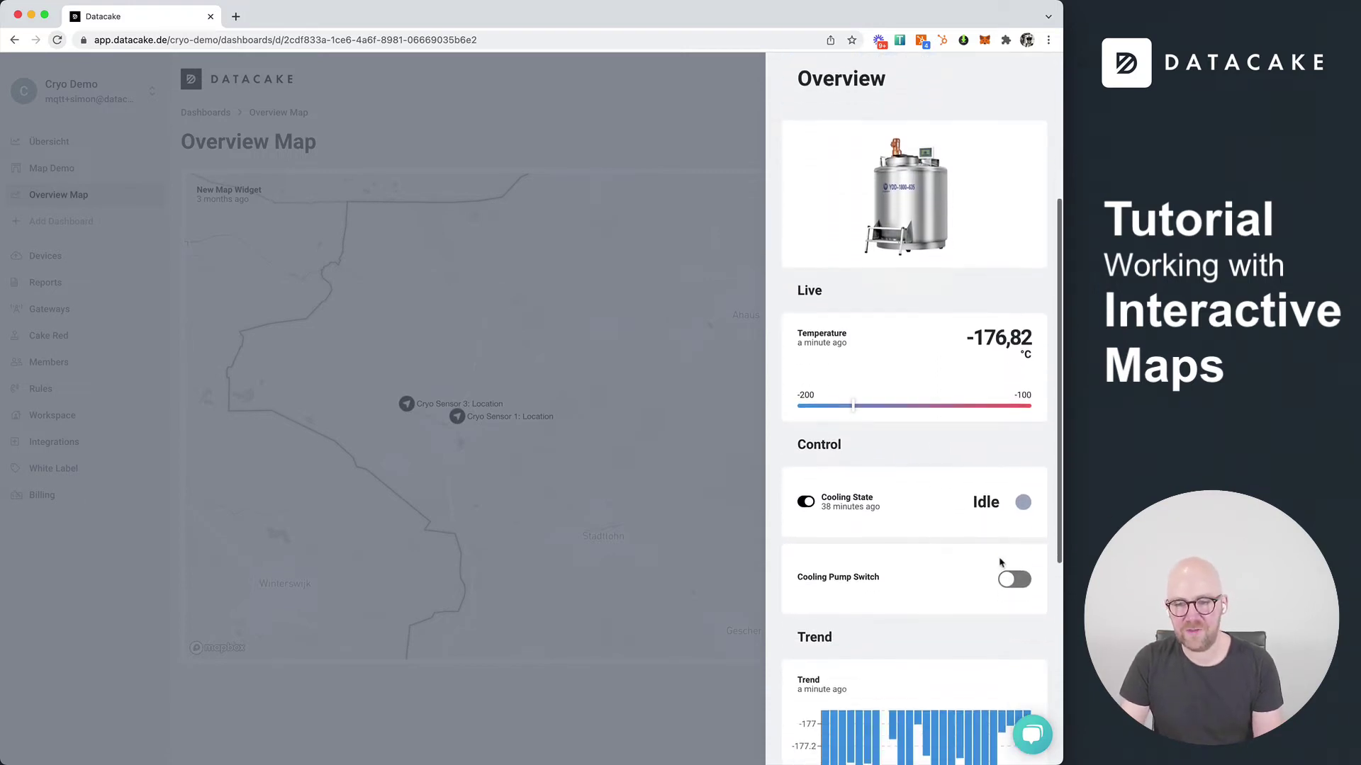
pyautogui.click(1016, 581)
pyautogui.click(1018, 583)
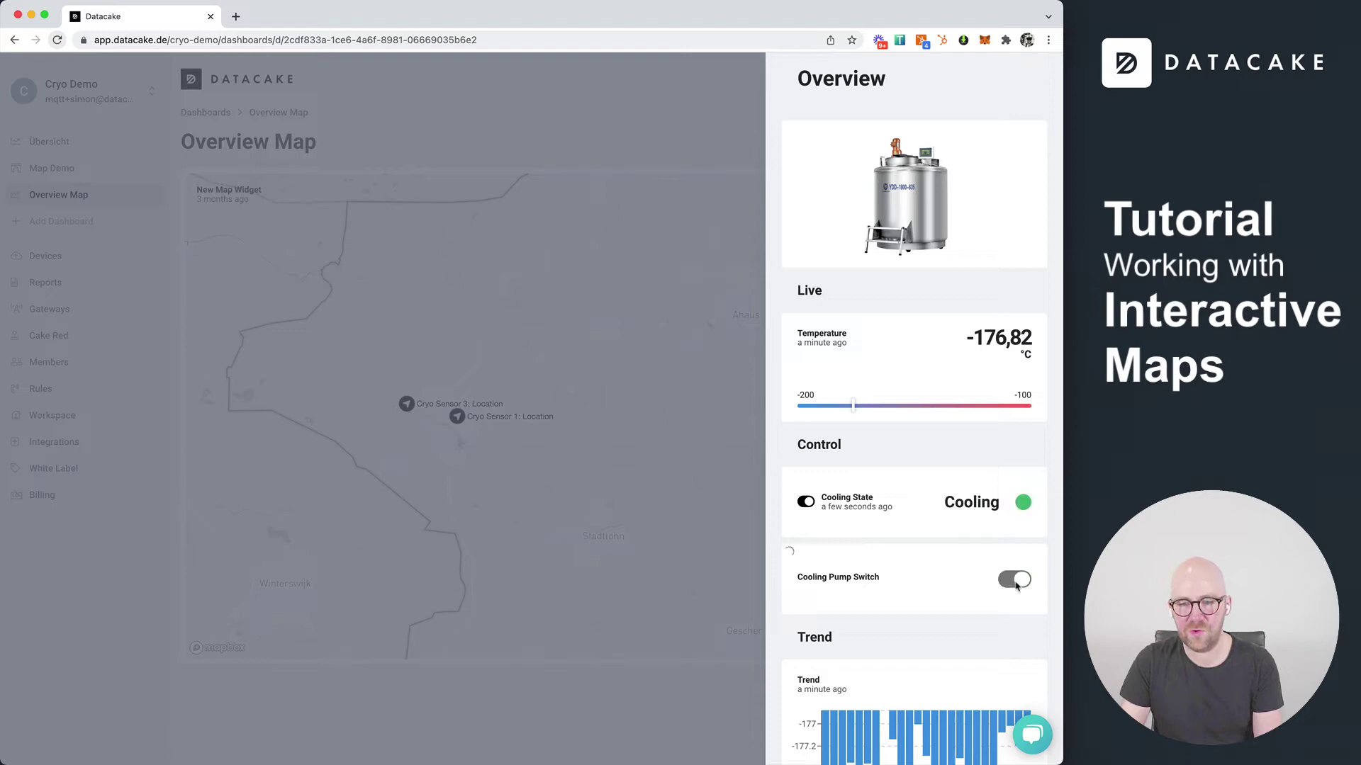
pyautogui.click(546, 550)
pyautogui.scroll(-5, 822, 544)
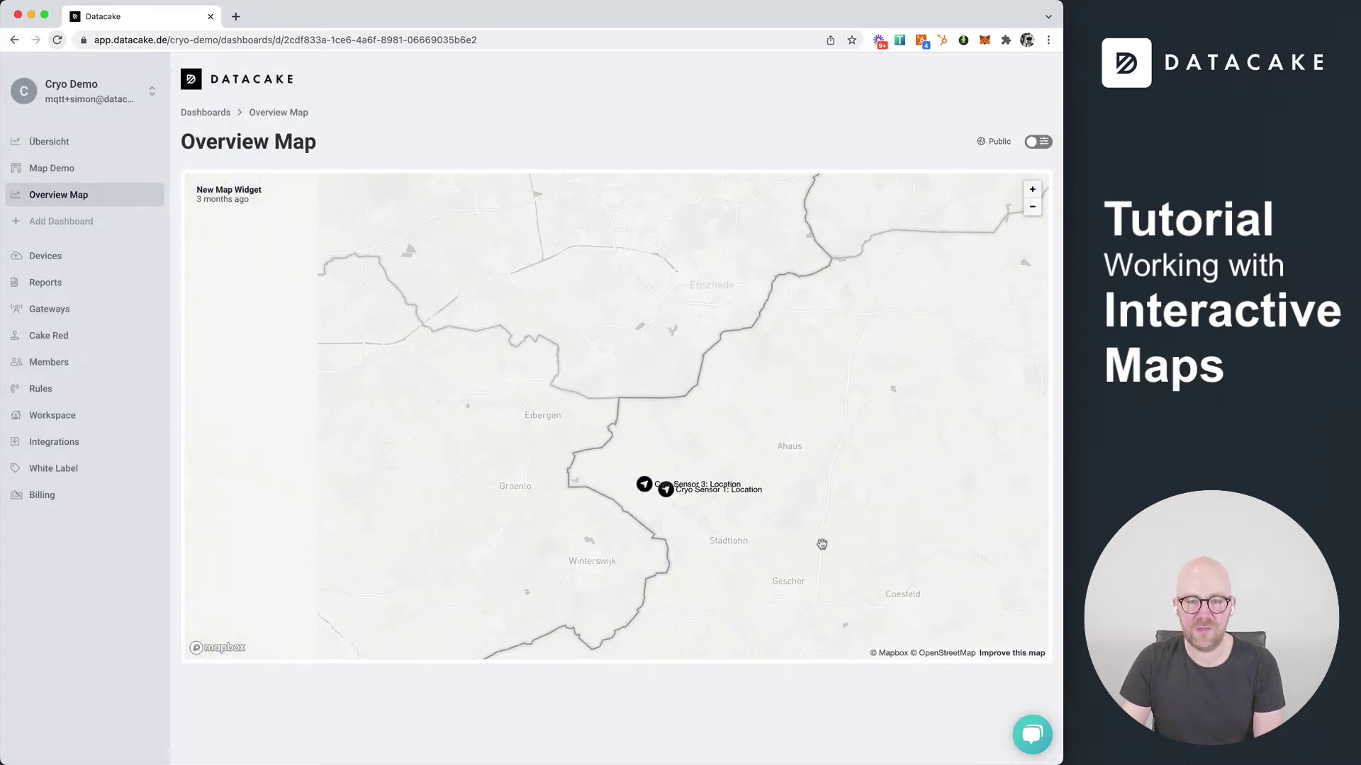
pyautogui.click(692, 445)
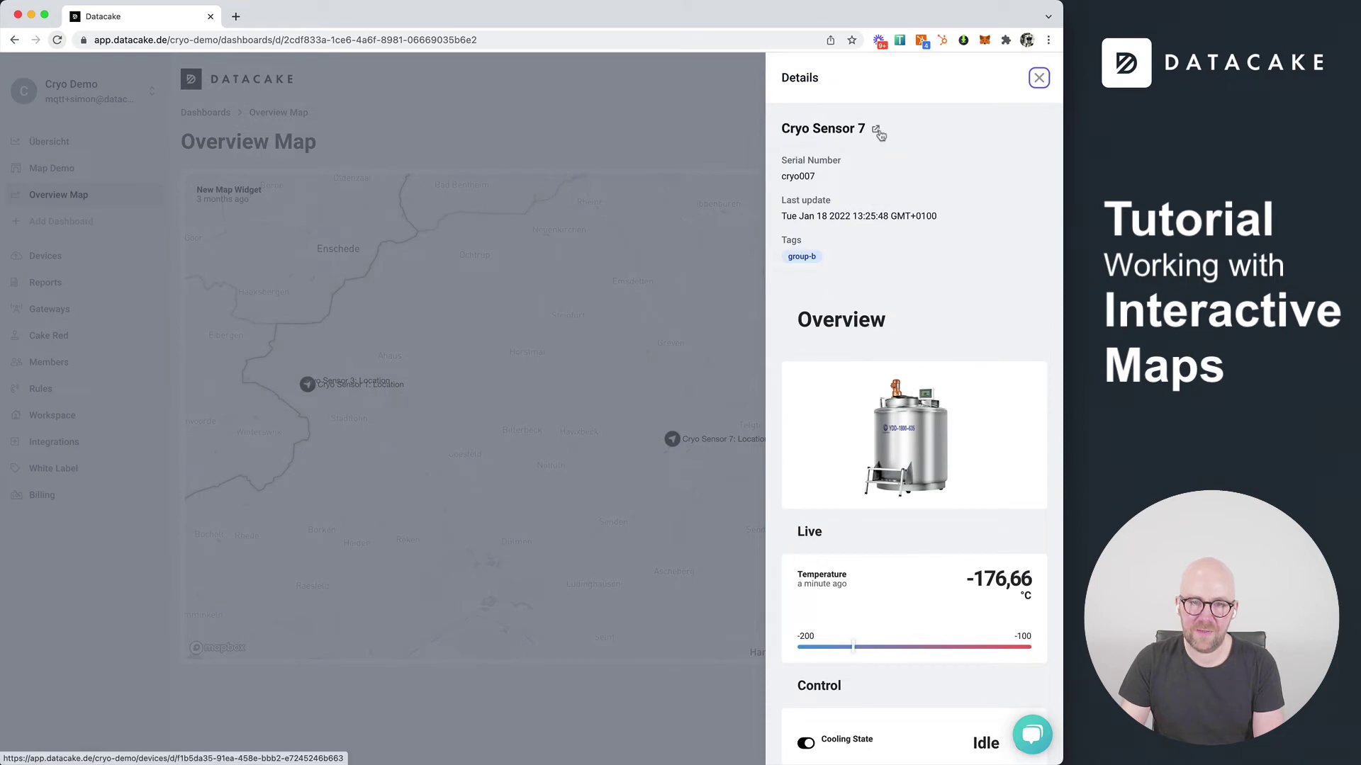
# In a new tab, delete the Overview widget from Cryo Sensor 7's mobile layout, then return to the map
pyautogui.click(876, 130)
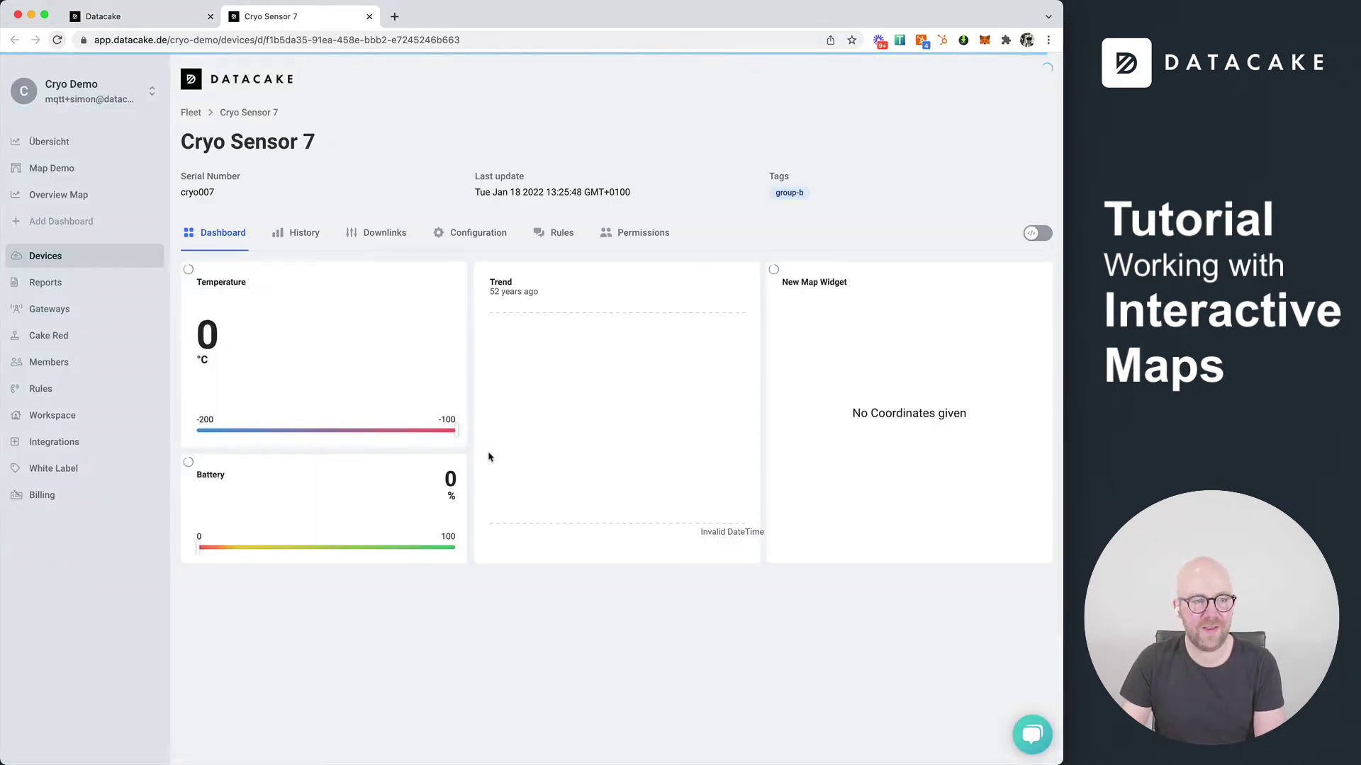
pyautogui.click(1038, 233)
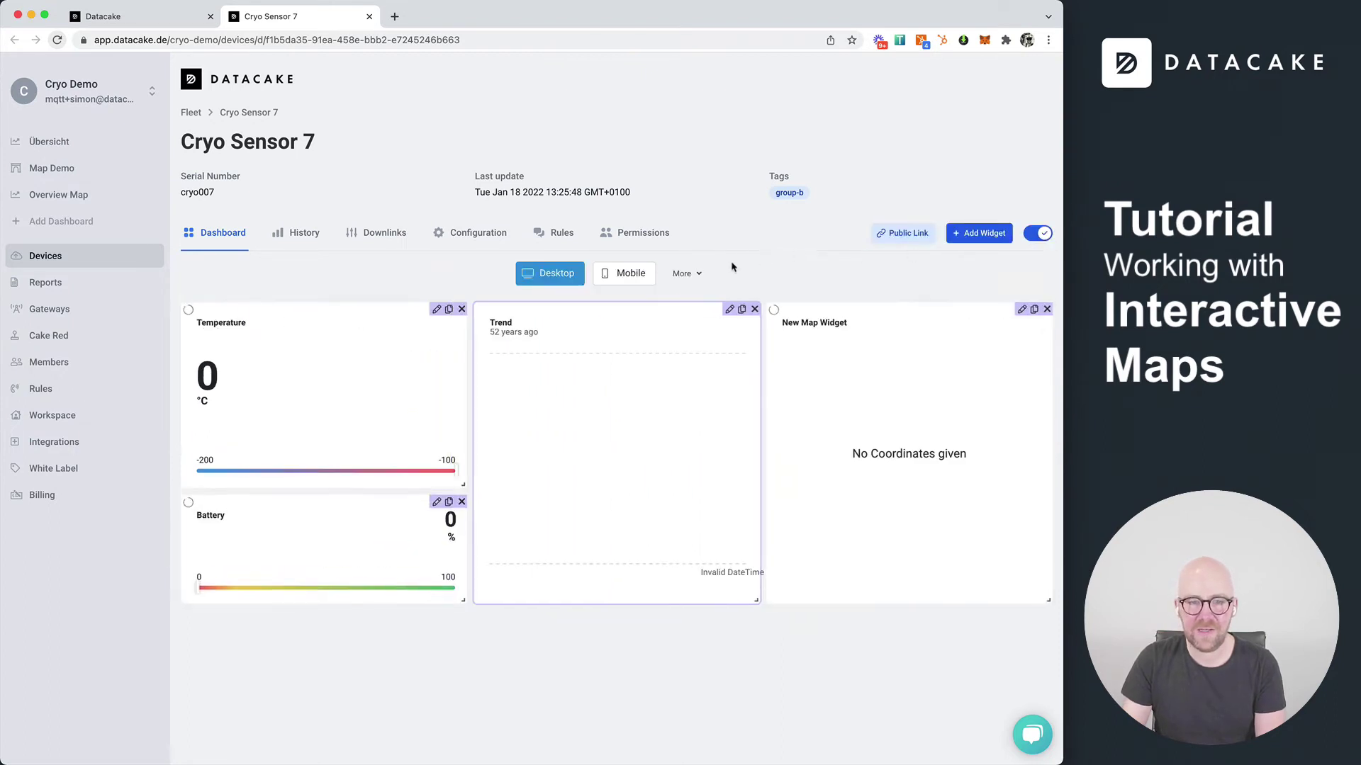
pyautogui.click(637, 276)
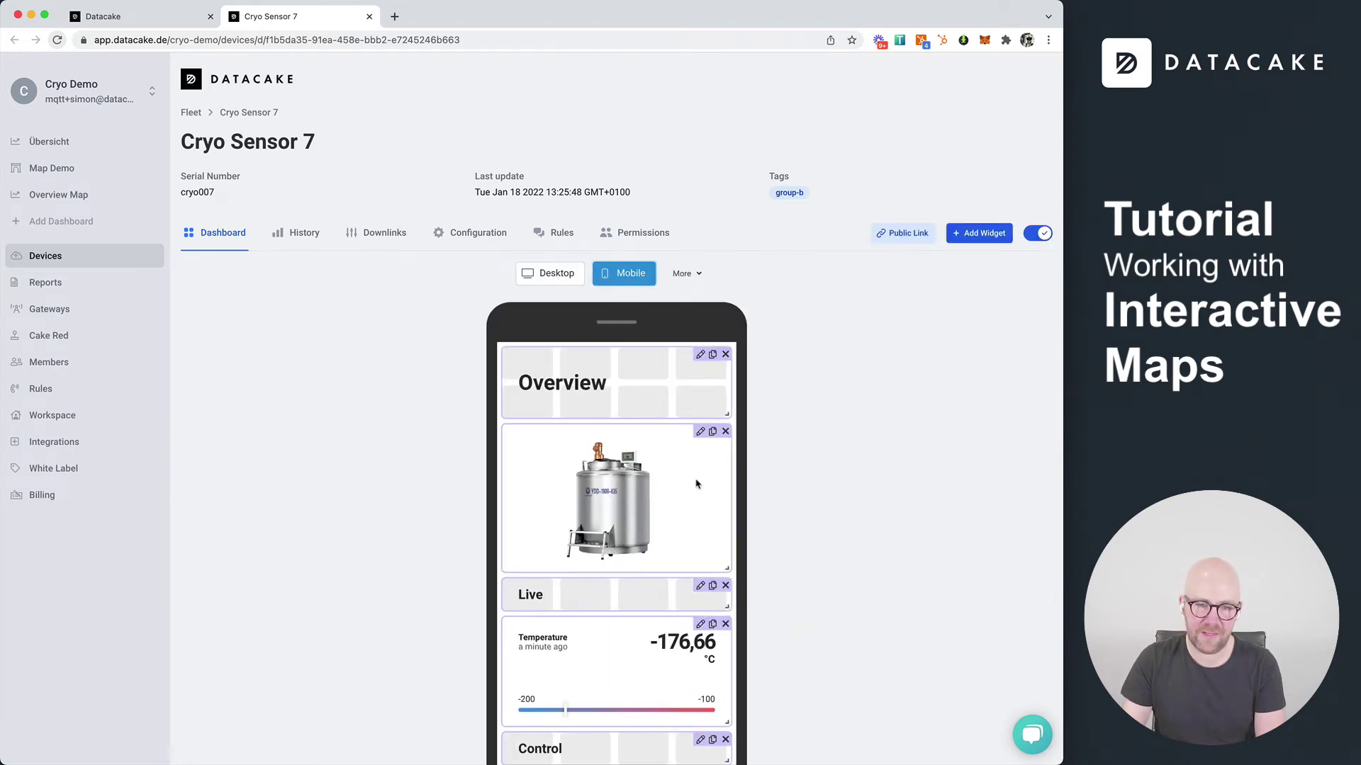
pyautogui.click(725, 354)
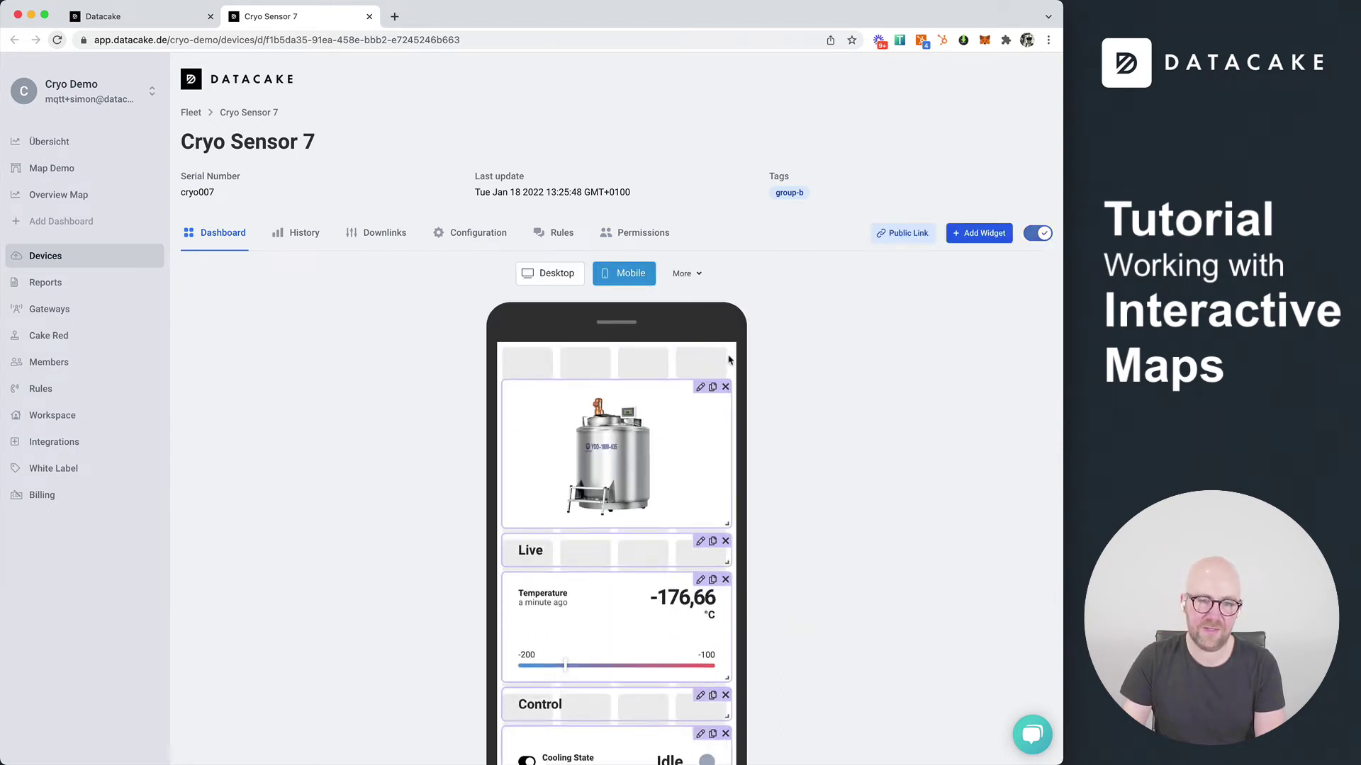
pyautogui.click(1039, 235)
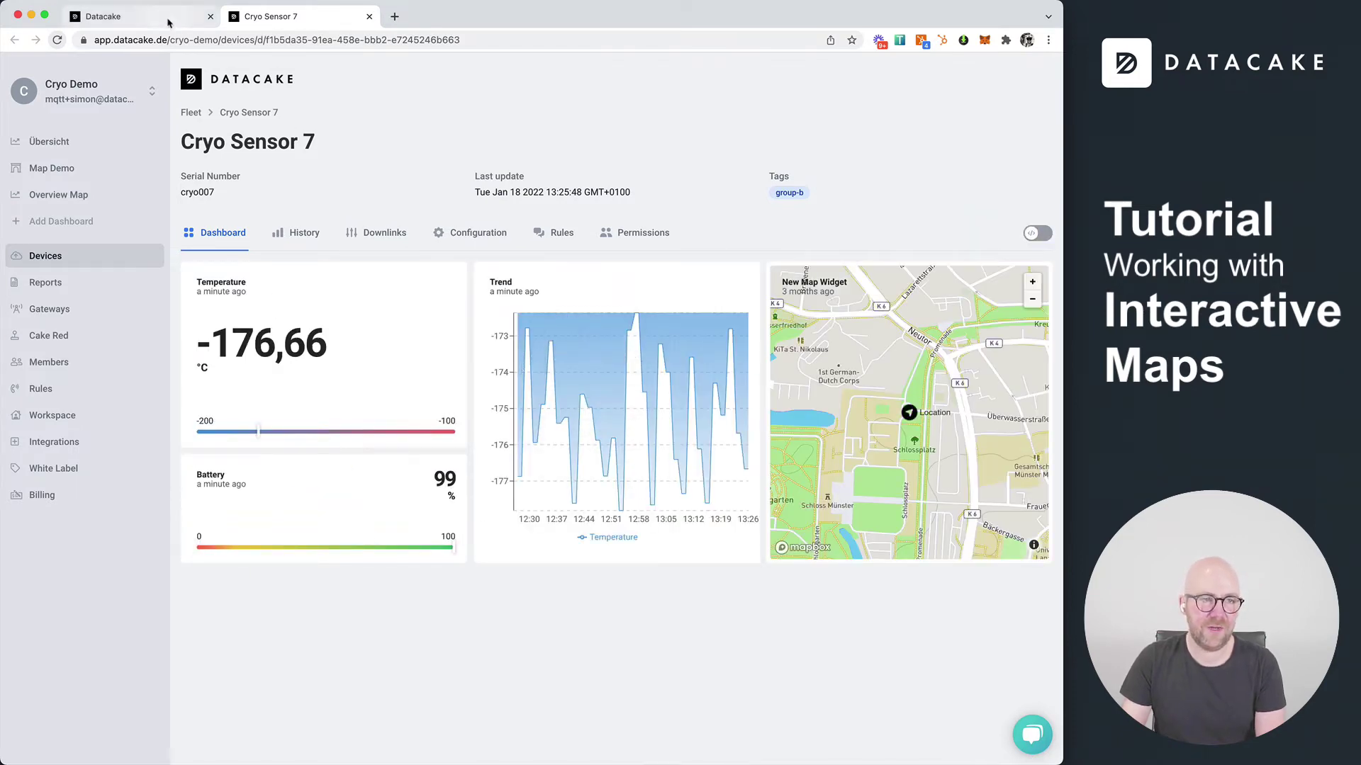
pyautogui.click(142, 16)
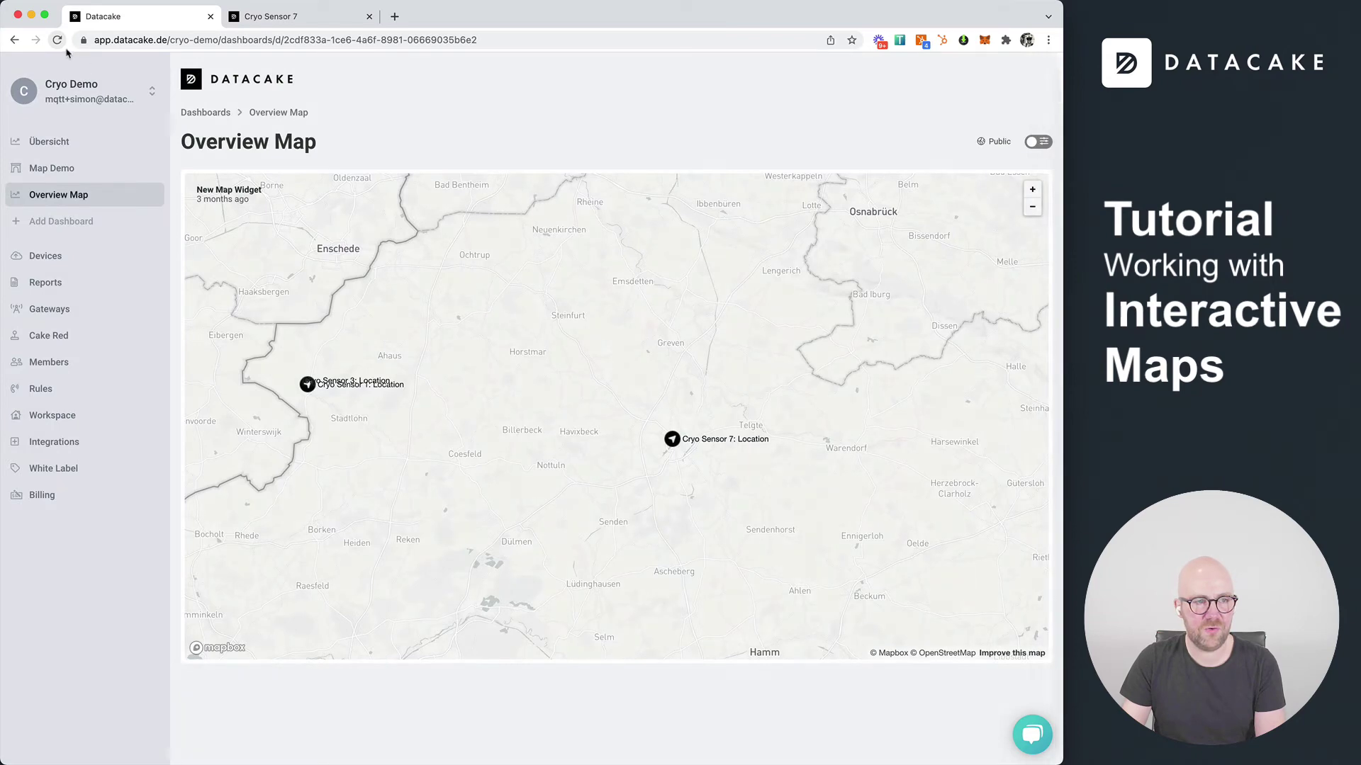
# Reload the Overview Map, check Cryo Sensor 7's details lack the Overview heading, and re-enter edit mode
pyautogui.click(59, 41)
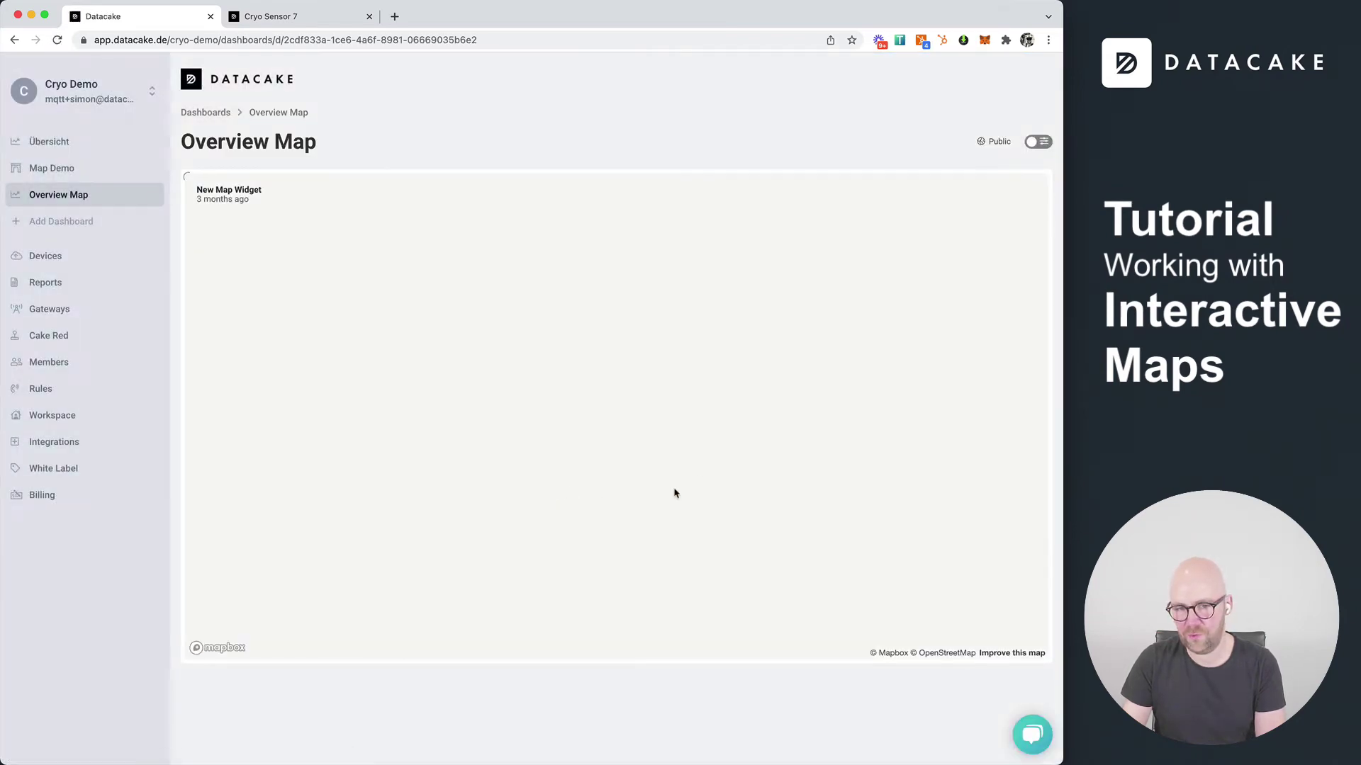
pyautogui.click(1024, 479)
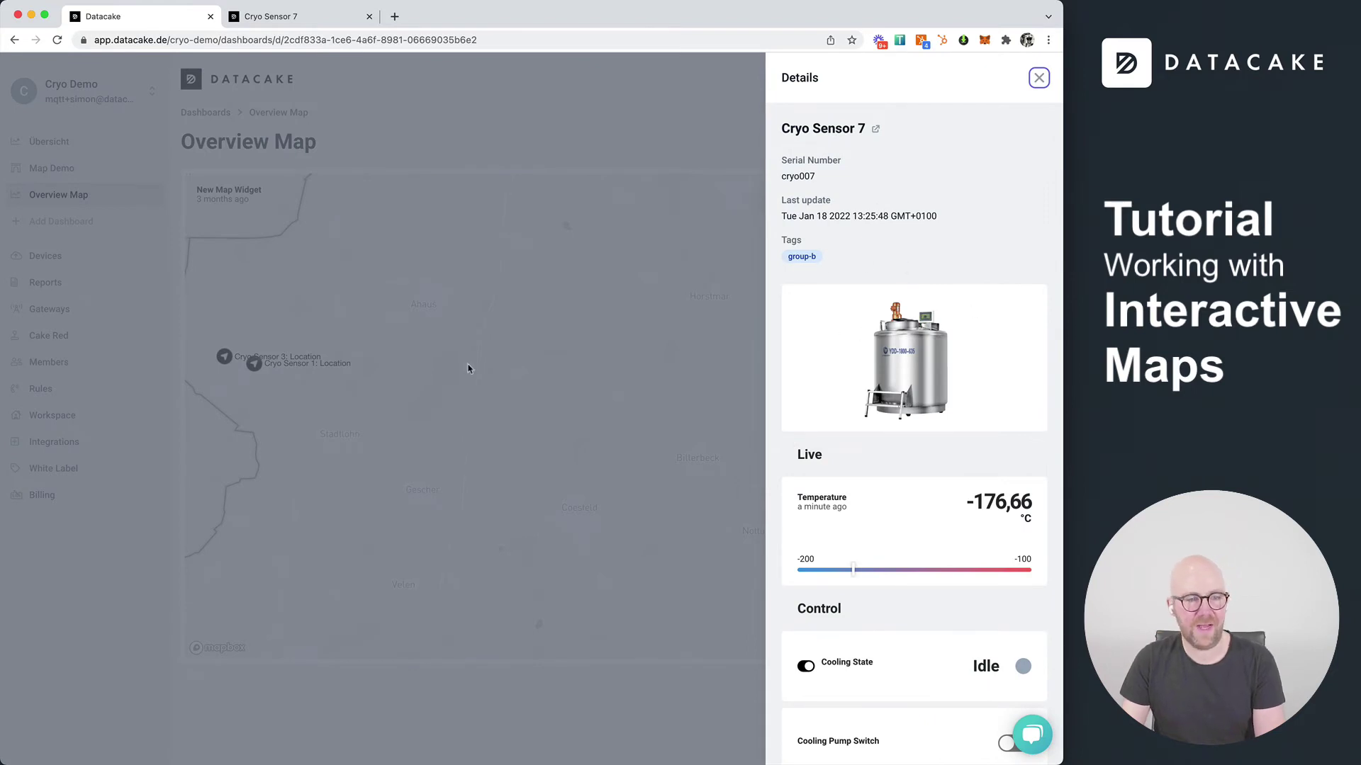
pyautogui.click(437, 392)
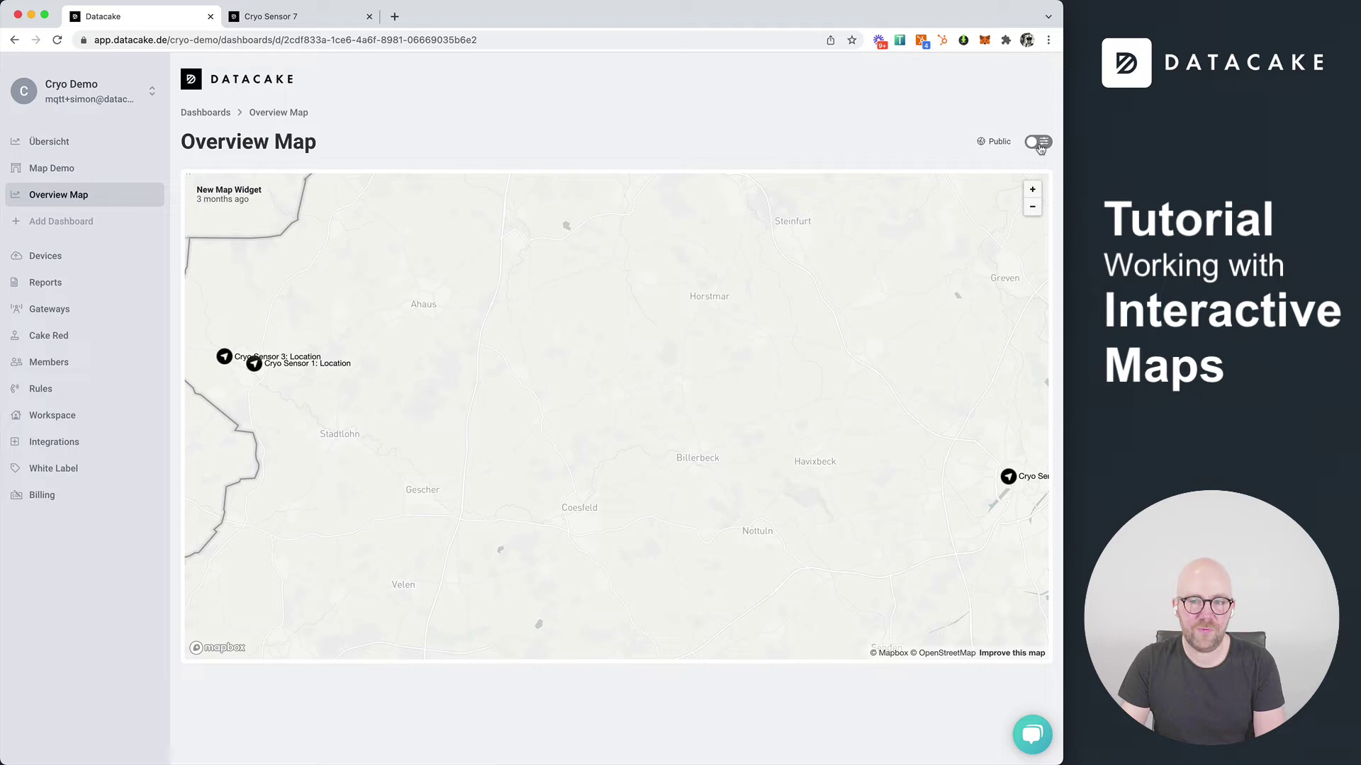
pyautogui.click(1039, 142)
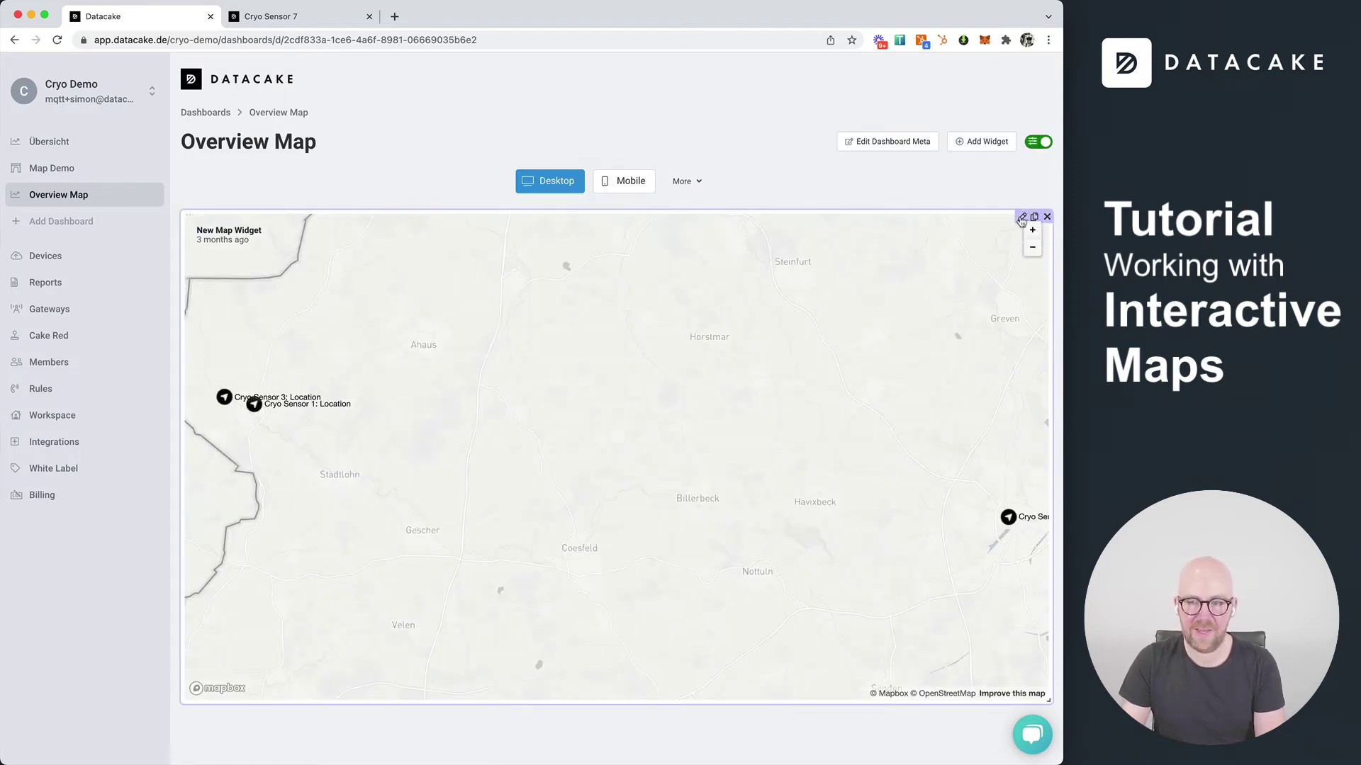
# Give the map widget the Dark map style
pyautogui.click(1021, 217)
pyautogui.click(421, 492)
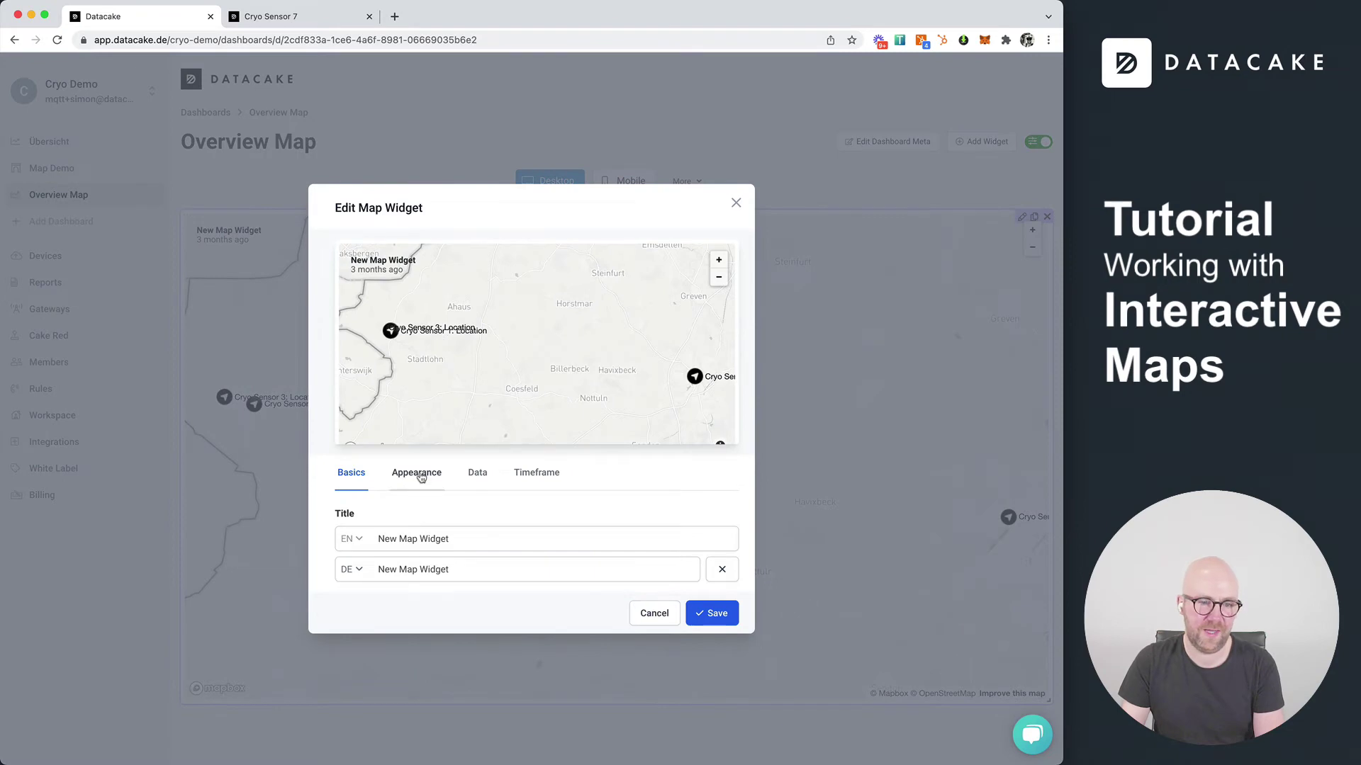
pyautogui.scroll(-3, 333, 512)
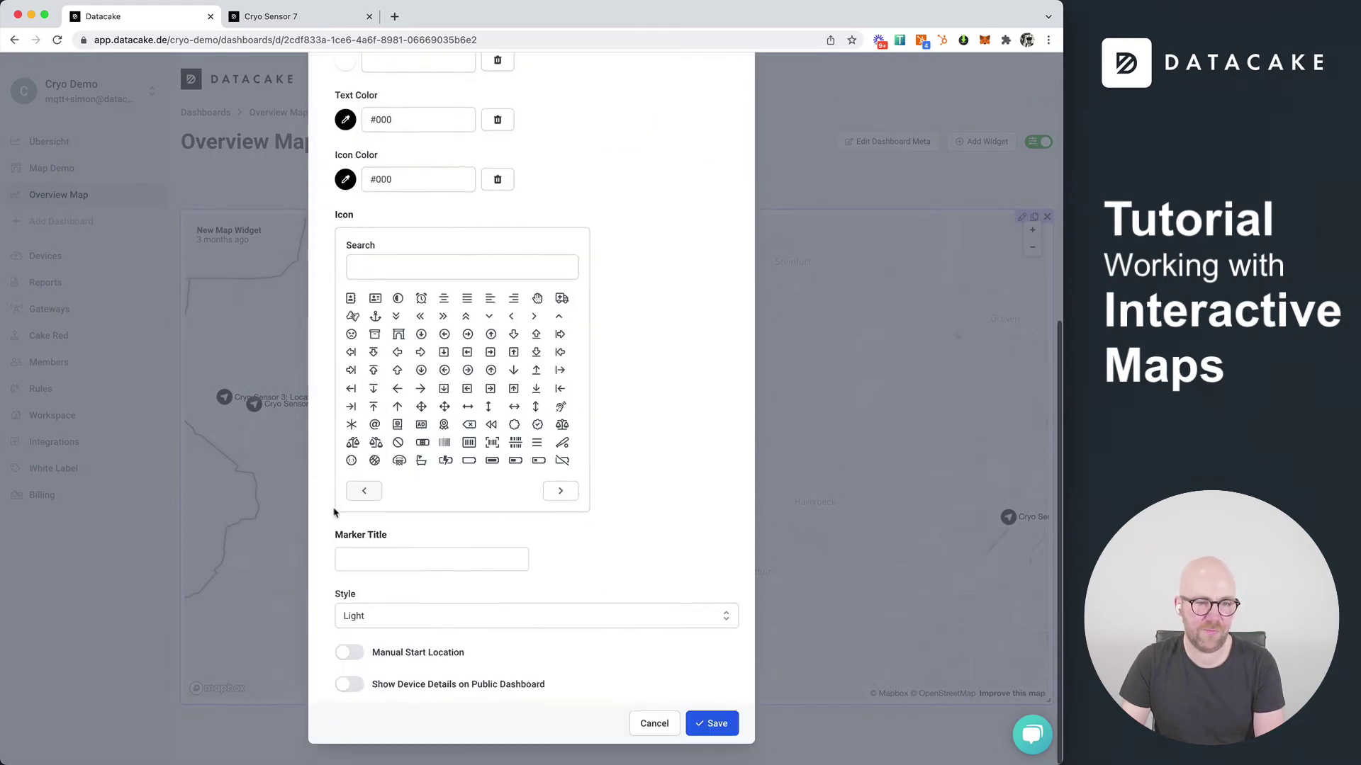
pyautogui.click(404, 622)
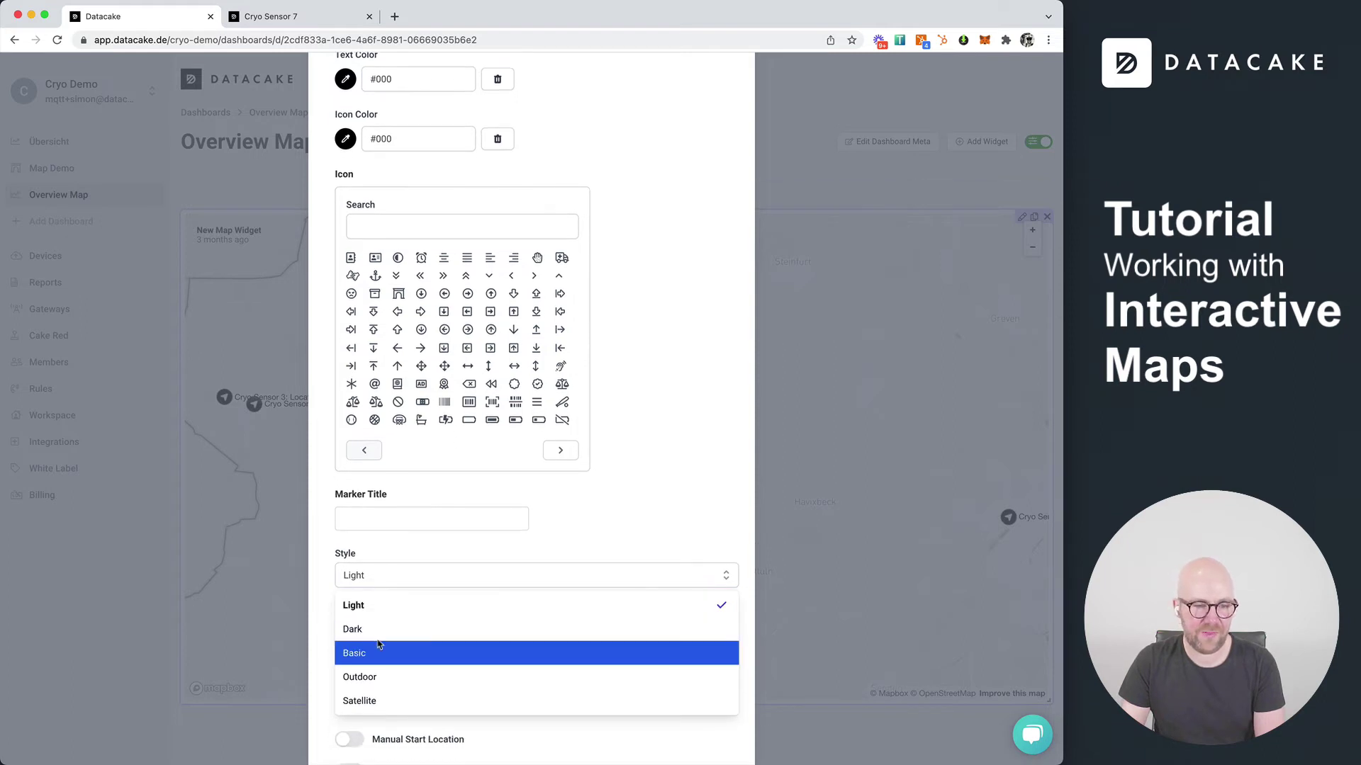
pyautogui.click(378, 630)
# Make the marker text and marker icon colours white
pyautogui.scroll(10, 677, 419)
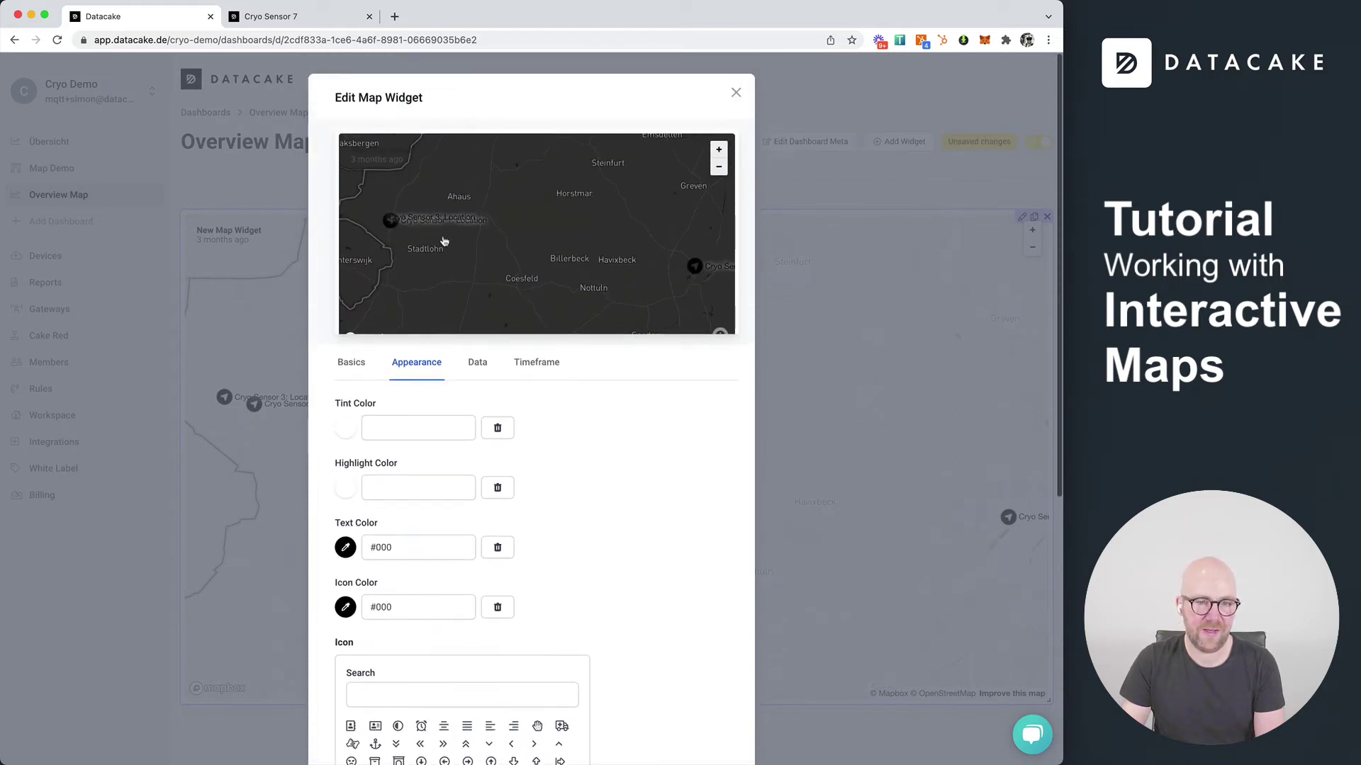
pyautogui.click(346, 548)
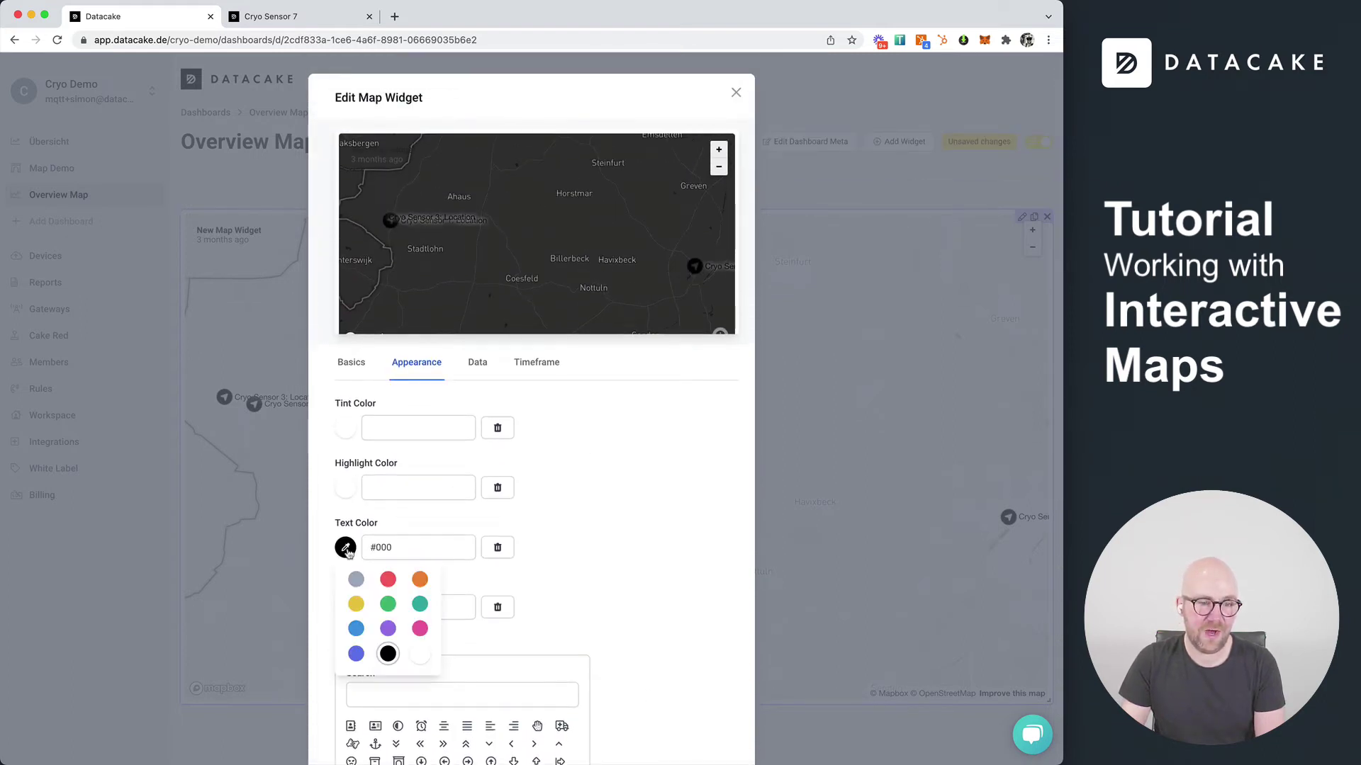
pyautogui.click(420, 654)
pyautogui.click(346, 608)
pyautogui.click(419, 713)
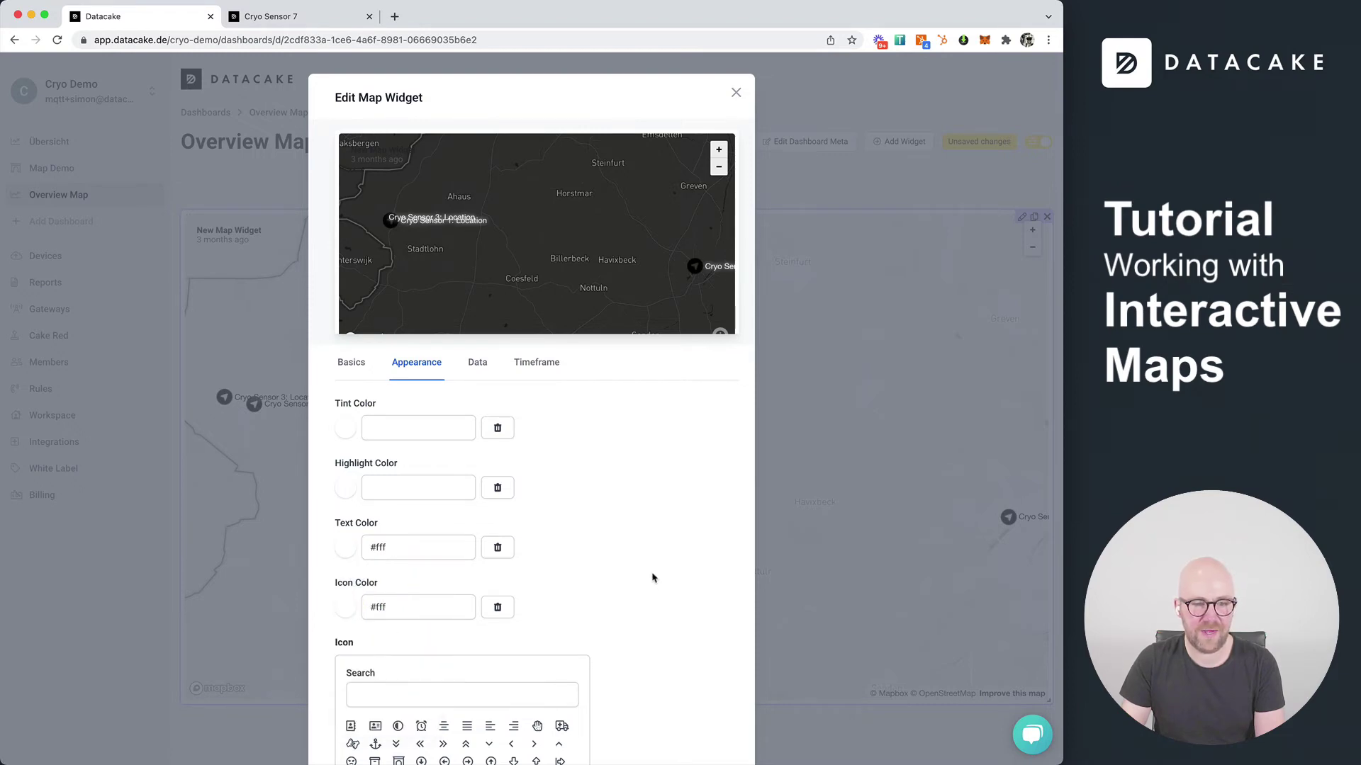
# Leave the manual start location off and enable Show Device Details on Public Dashboard
pyautogui.scroll(-6, 655, 581)
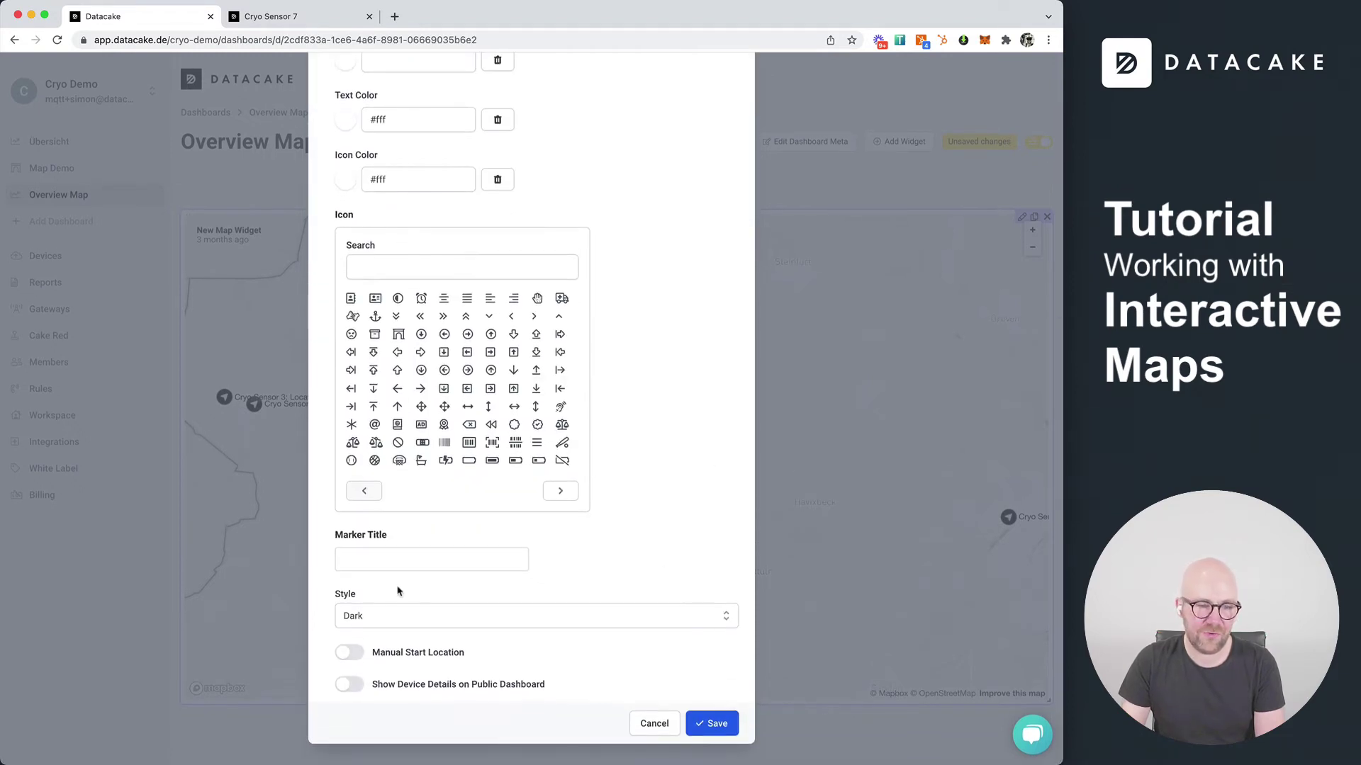
pyautogui.click(354, 653)
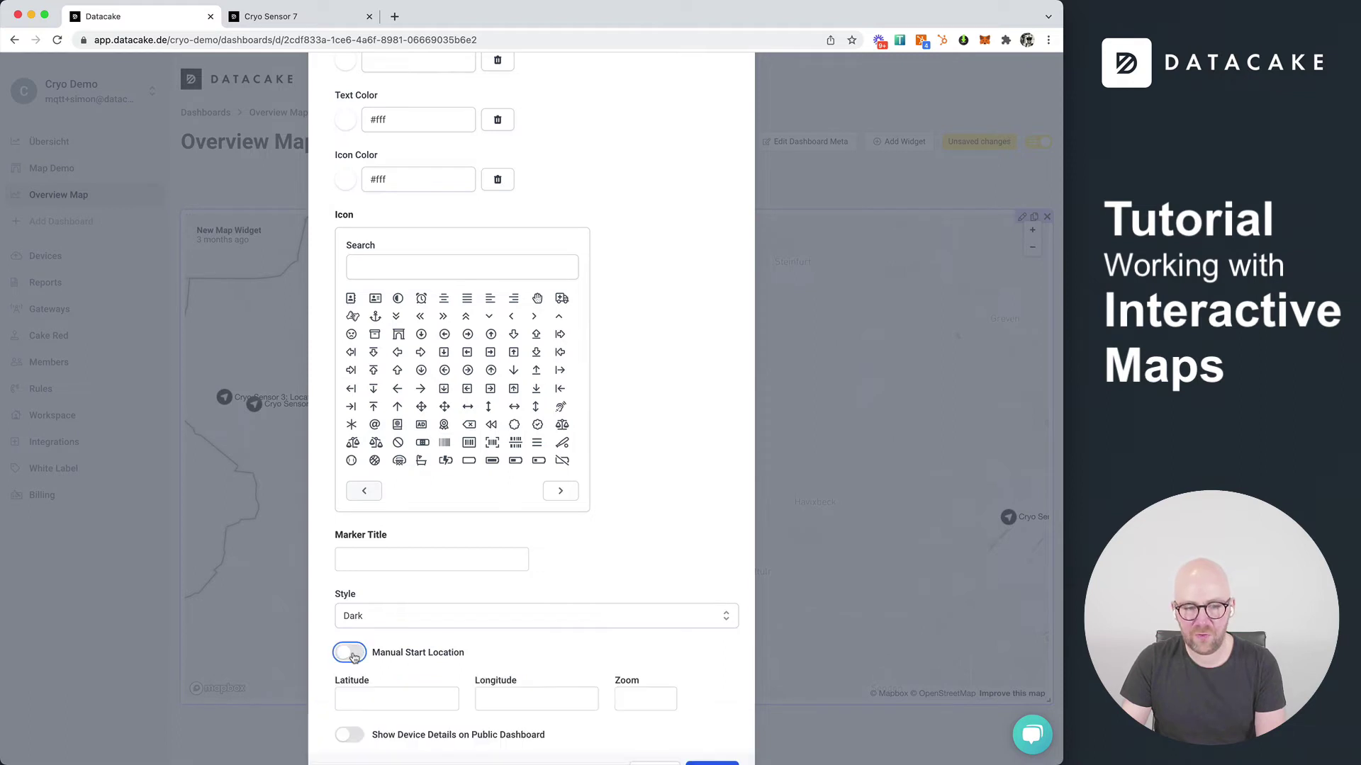
pyautogui.scroll(-1, 476, 666)
pyautogui.click(352, 602)
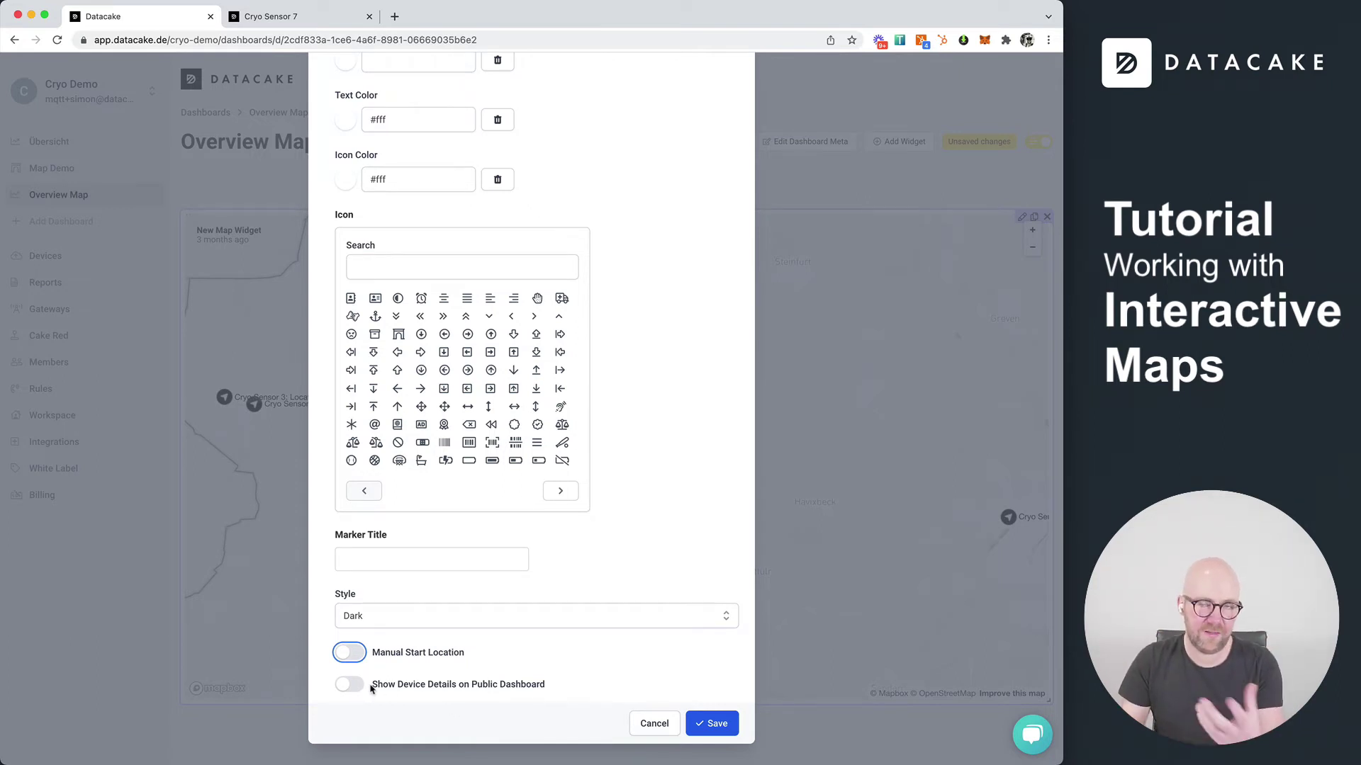
pyautogui.moveTo(375, 686); pyautogui.dragTo(525, 699)
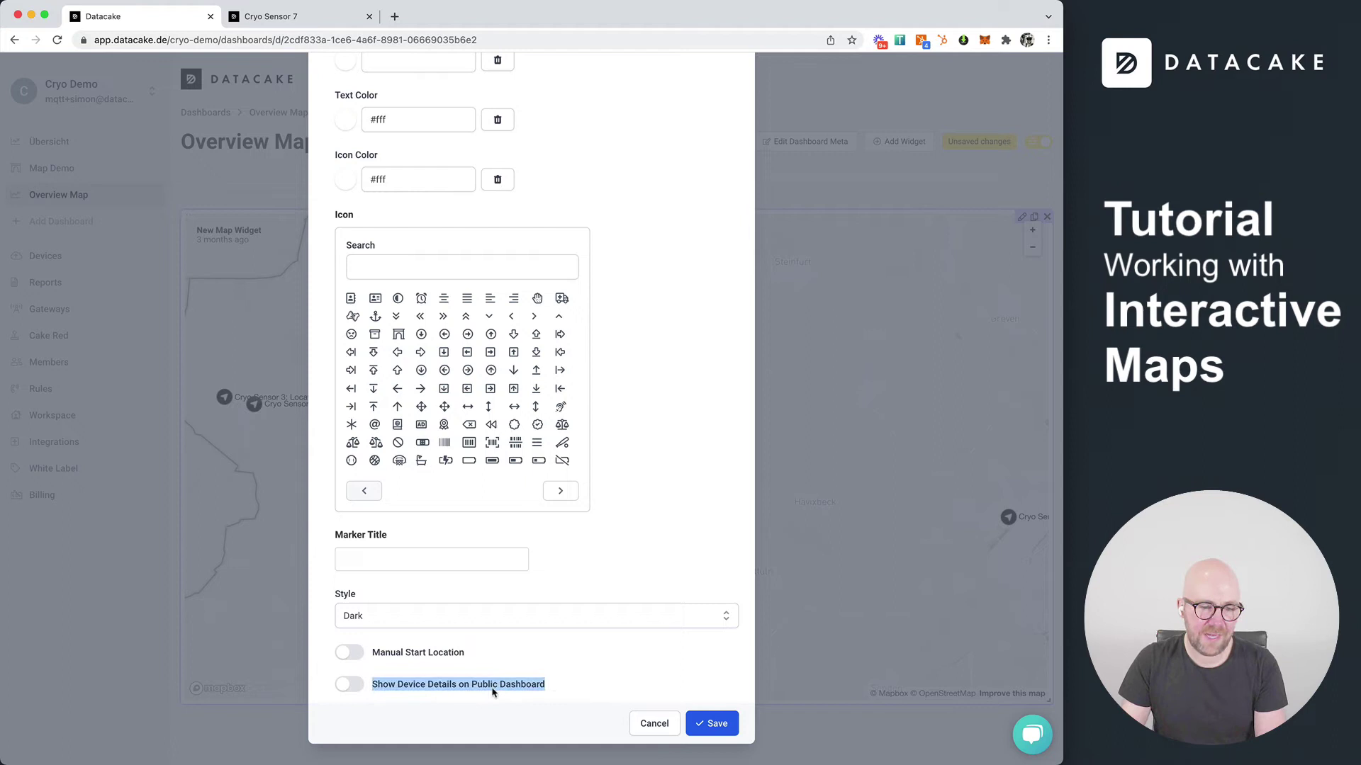
pyautogui.click(352, 686)
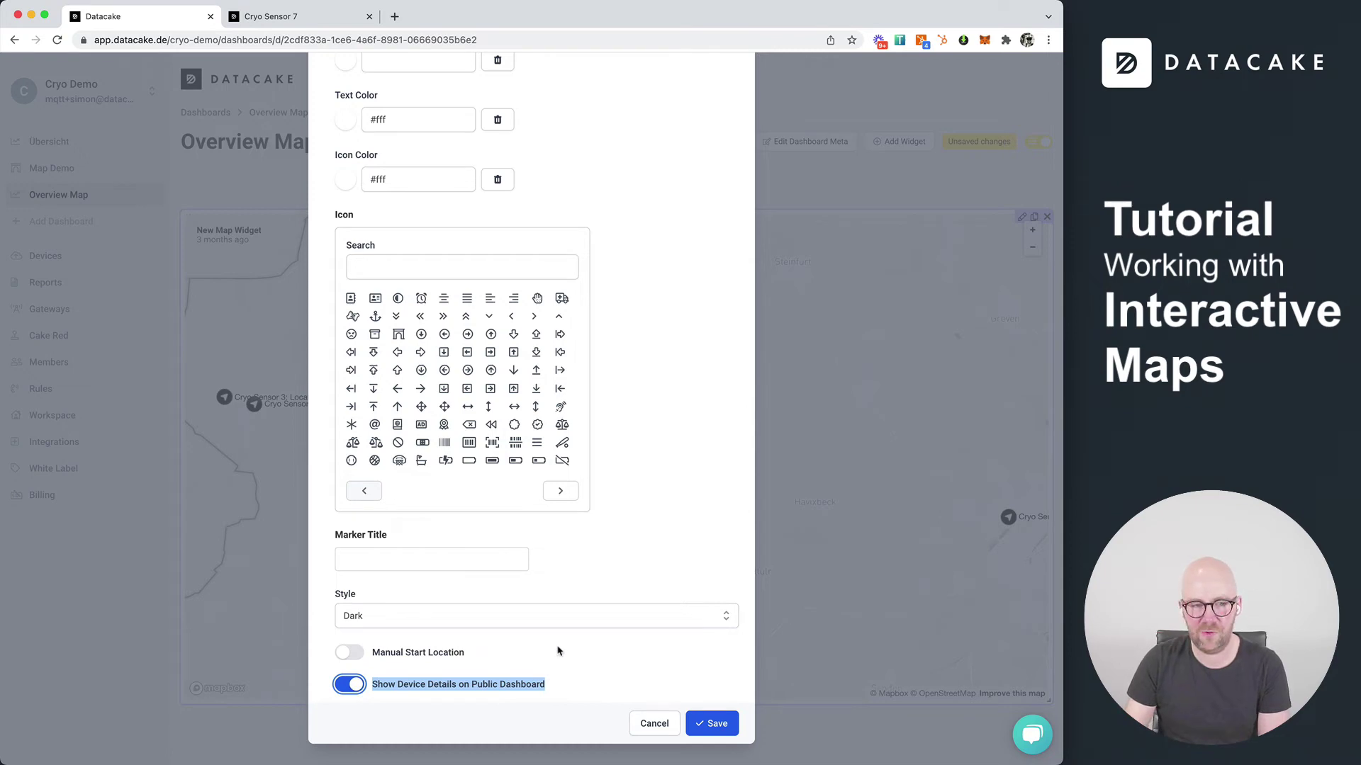
# Save the map widget's settings with the Dark style and white markers
pyautogui.click(715, 724)
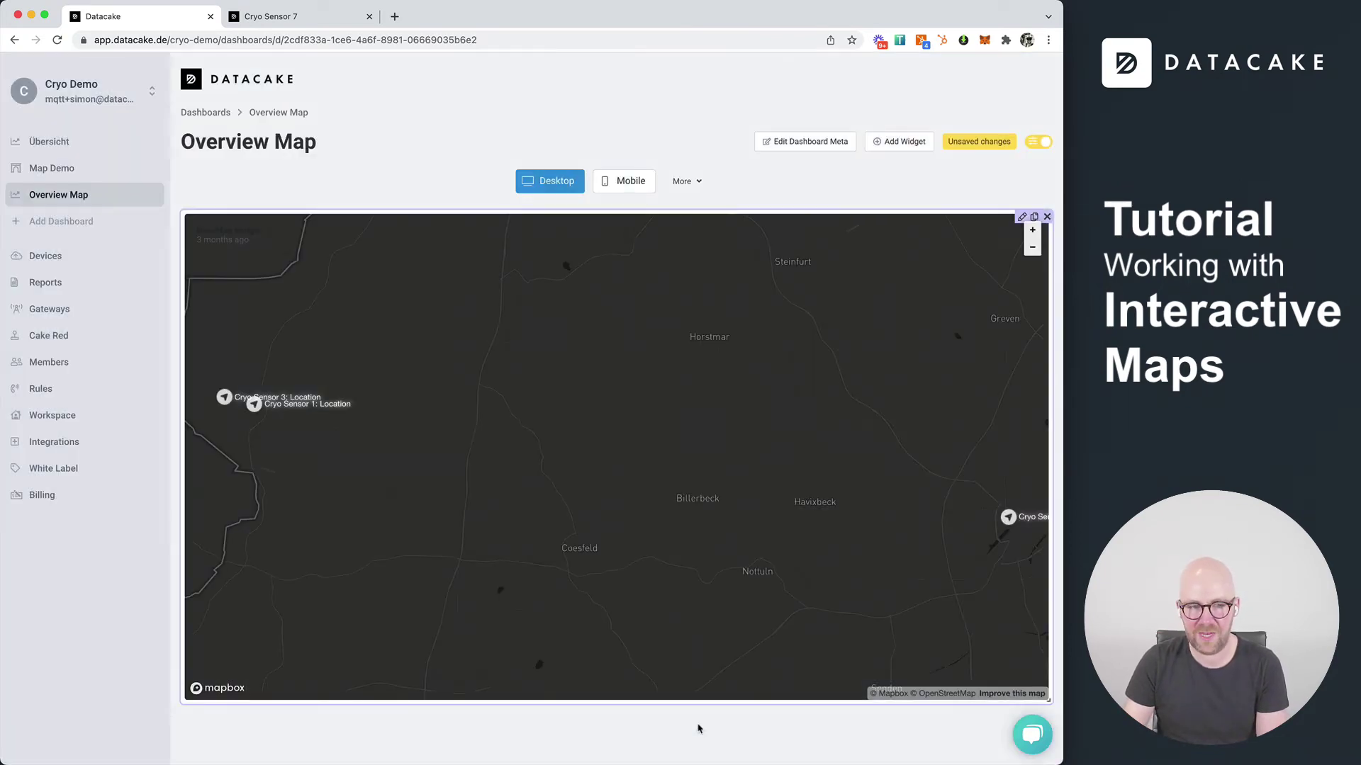
pyautogui.moveTo(401, 460); pyautogui.dragTo(624, 465)
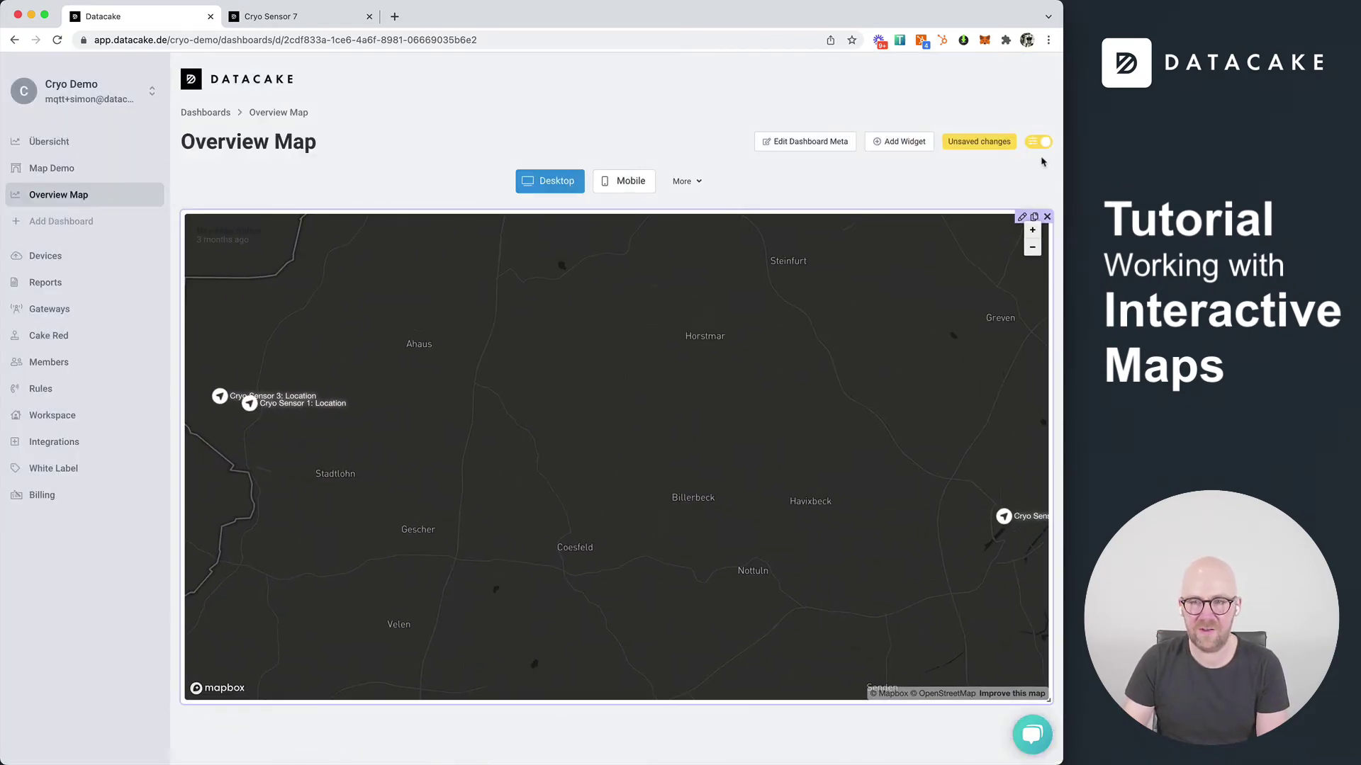
pyautogui.click(817, 149)
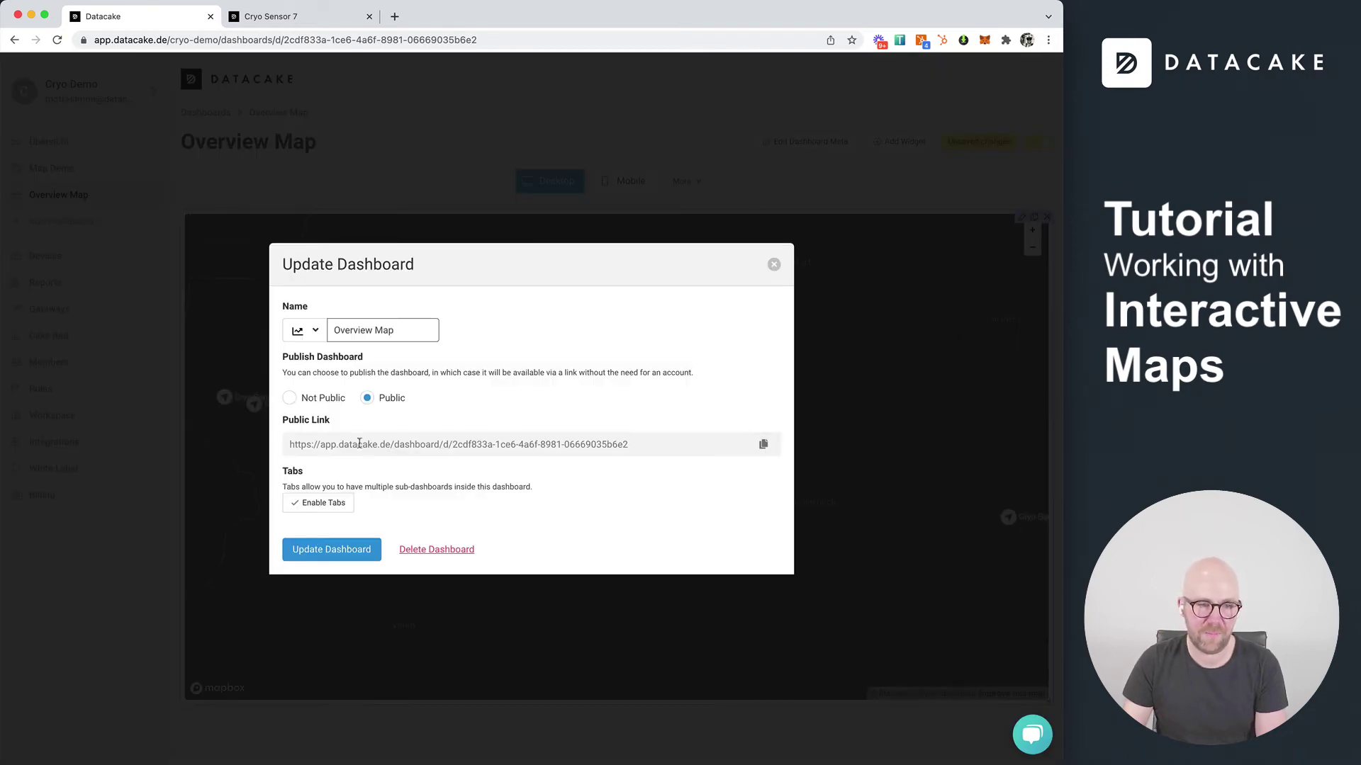
pyautogui.click(774, 264)
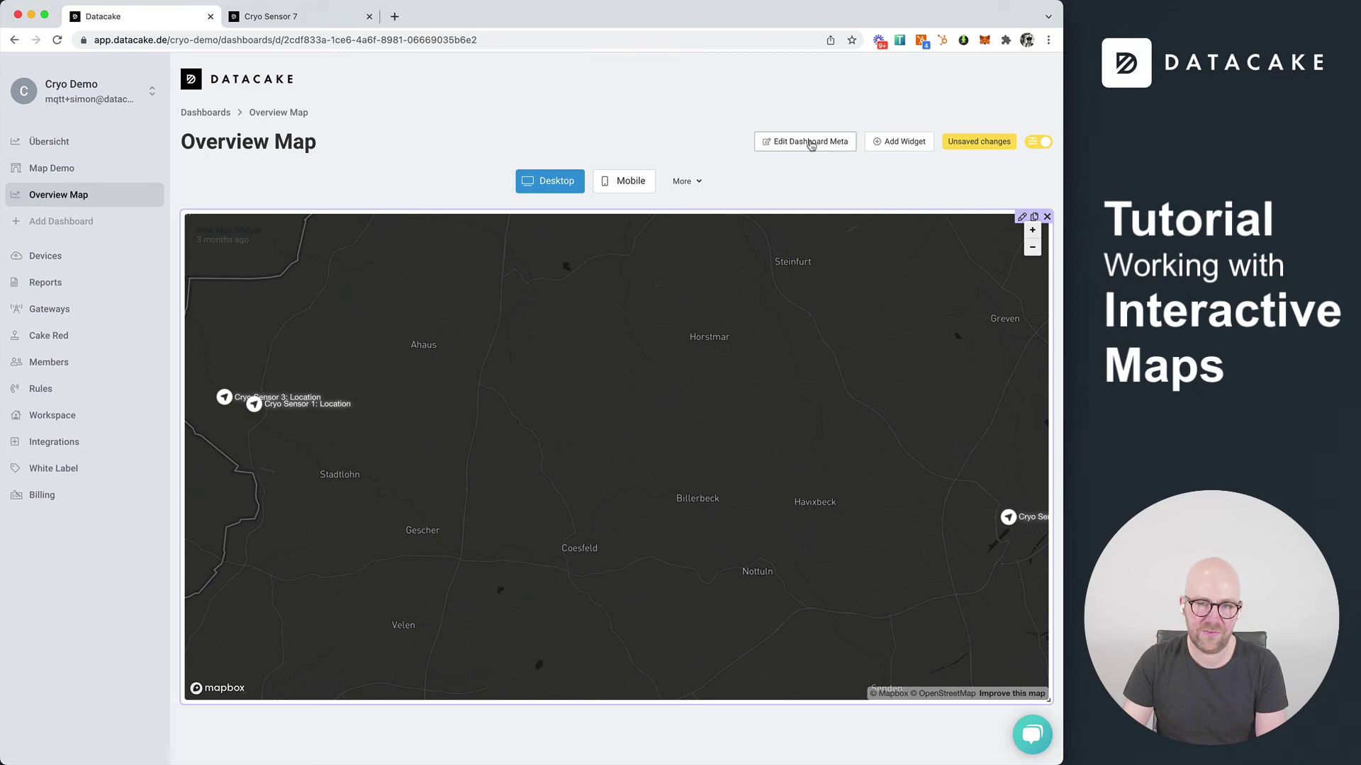
# Copy the dashboard's public link from Edit Dashboard Meta, then leave edit mode to save
pyautogui.click(819, 147)
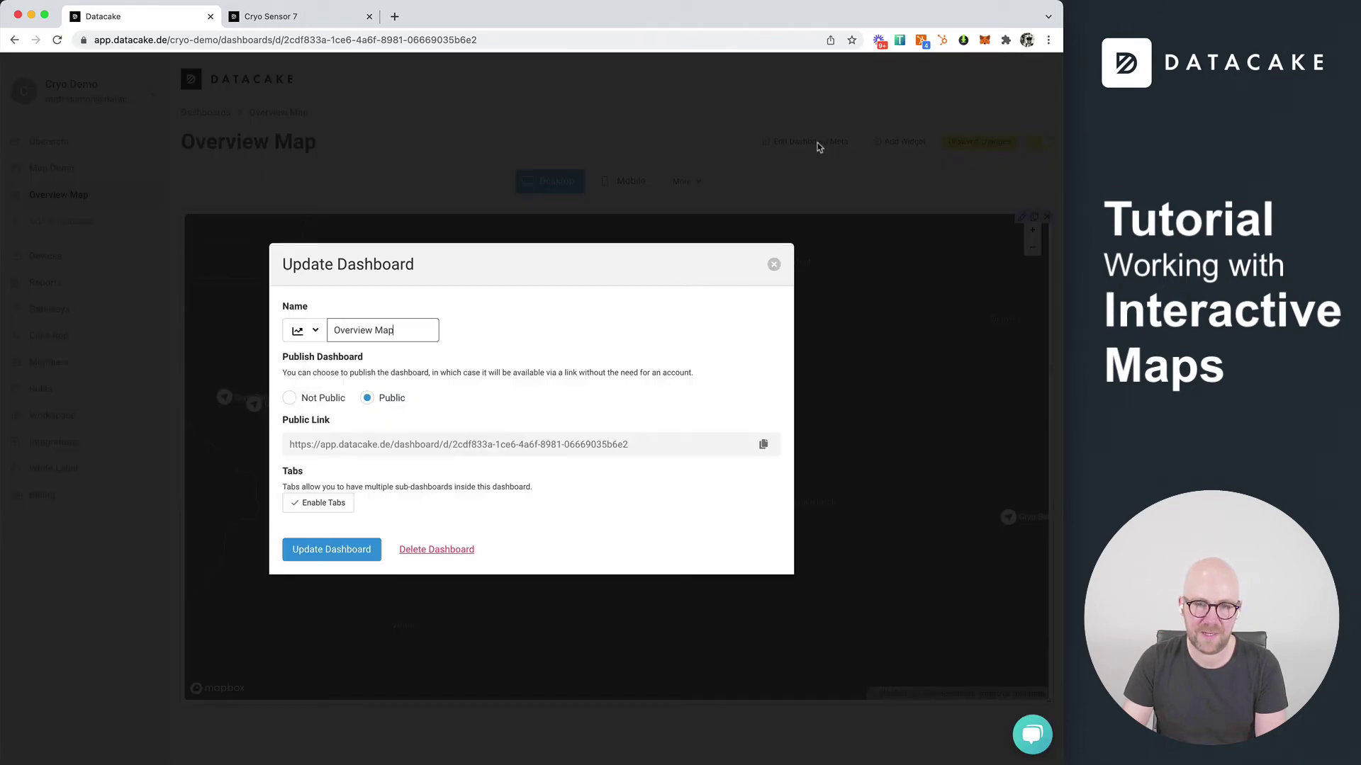
pyautogui.moveTo(290, 449); pyautogui.dragTo(629, 447)
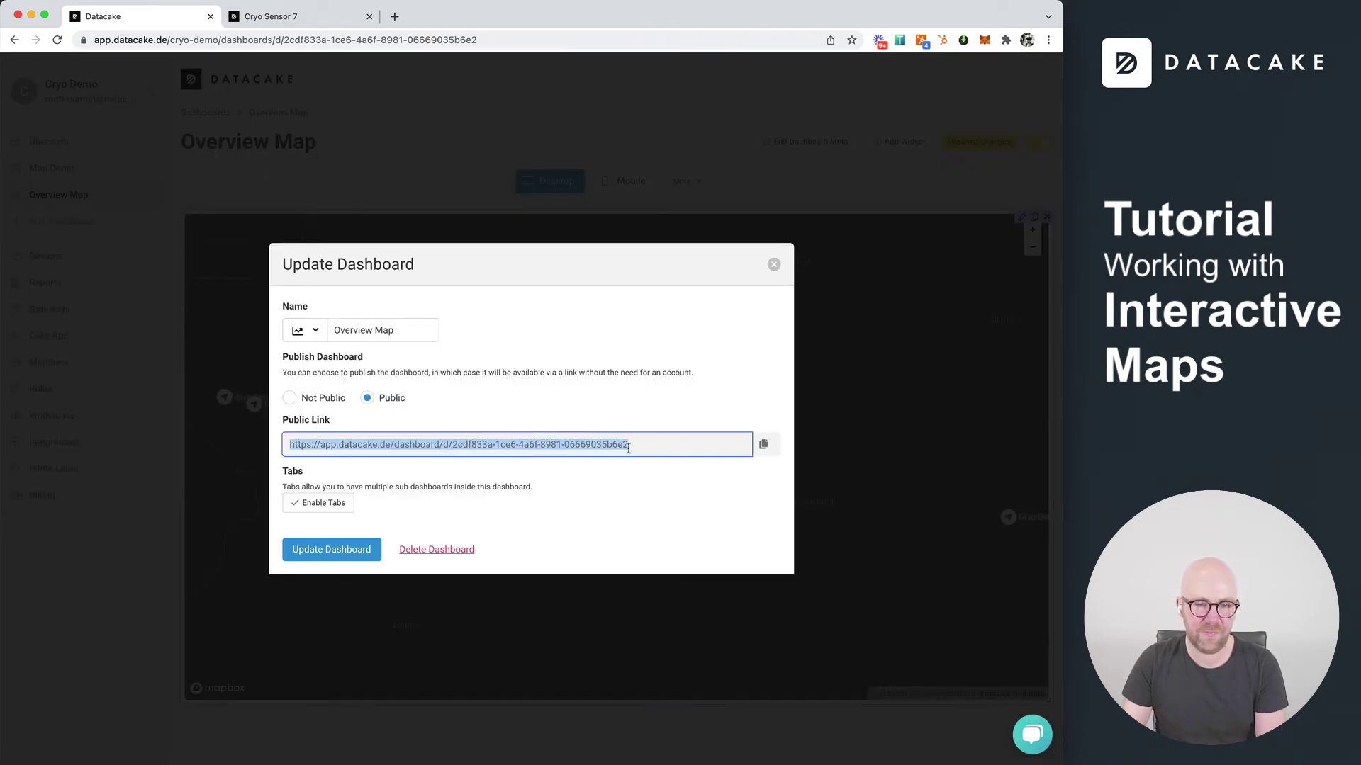
pyautogui.click(764, 446)
pyautogui.click(774, 264)
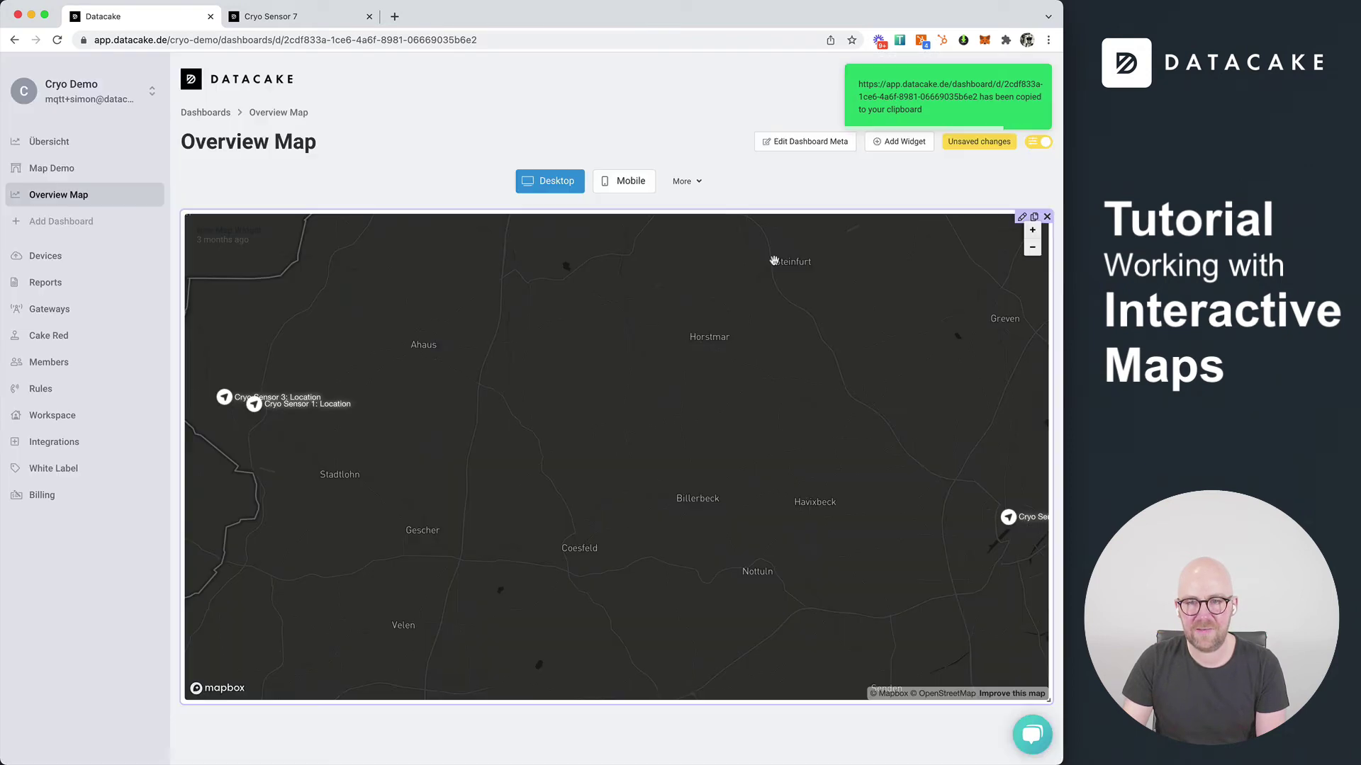
pyautogui.click(1042, 143)
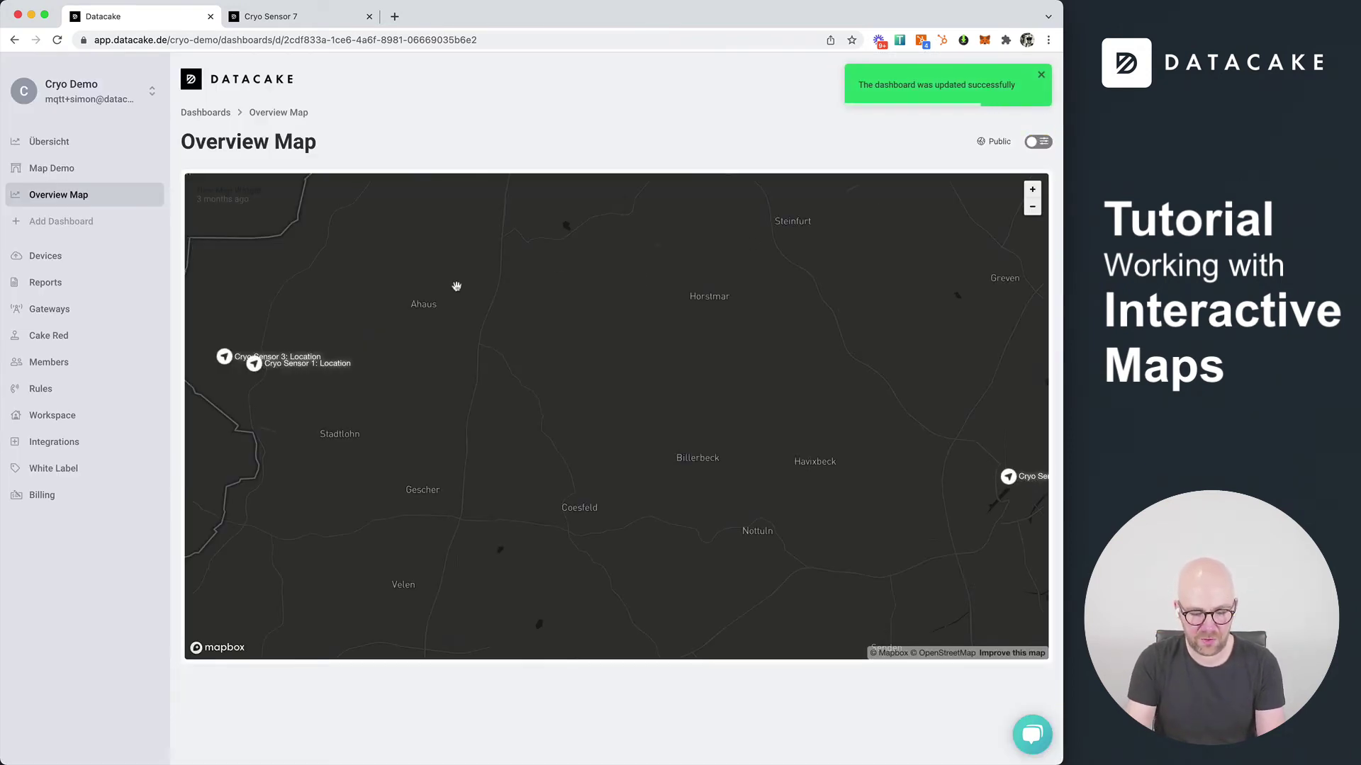
# Load the copied public dashboard link in a private window and accept the cookie notice
pyautogui.press('super+shift+n')
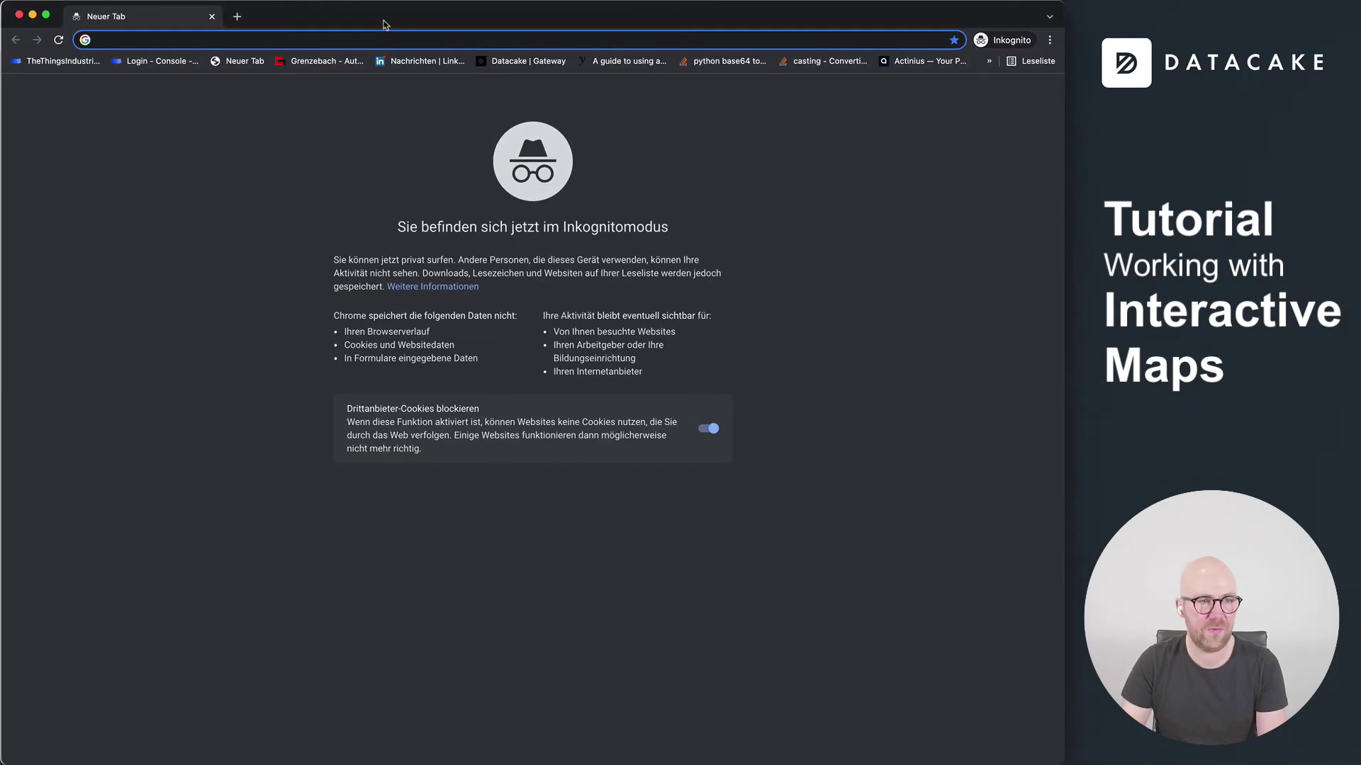
pyautogui.press('super+v')
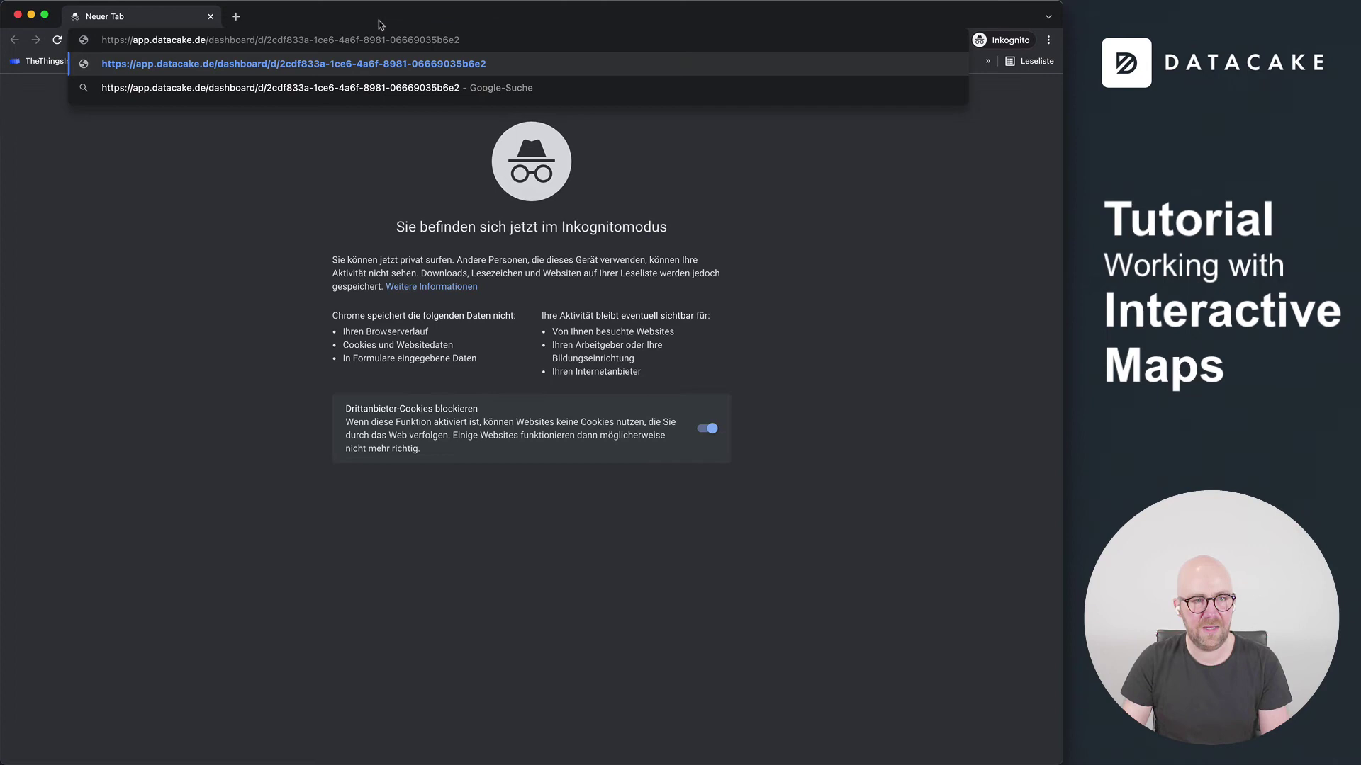
pyautogui.press('Return')
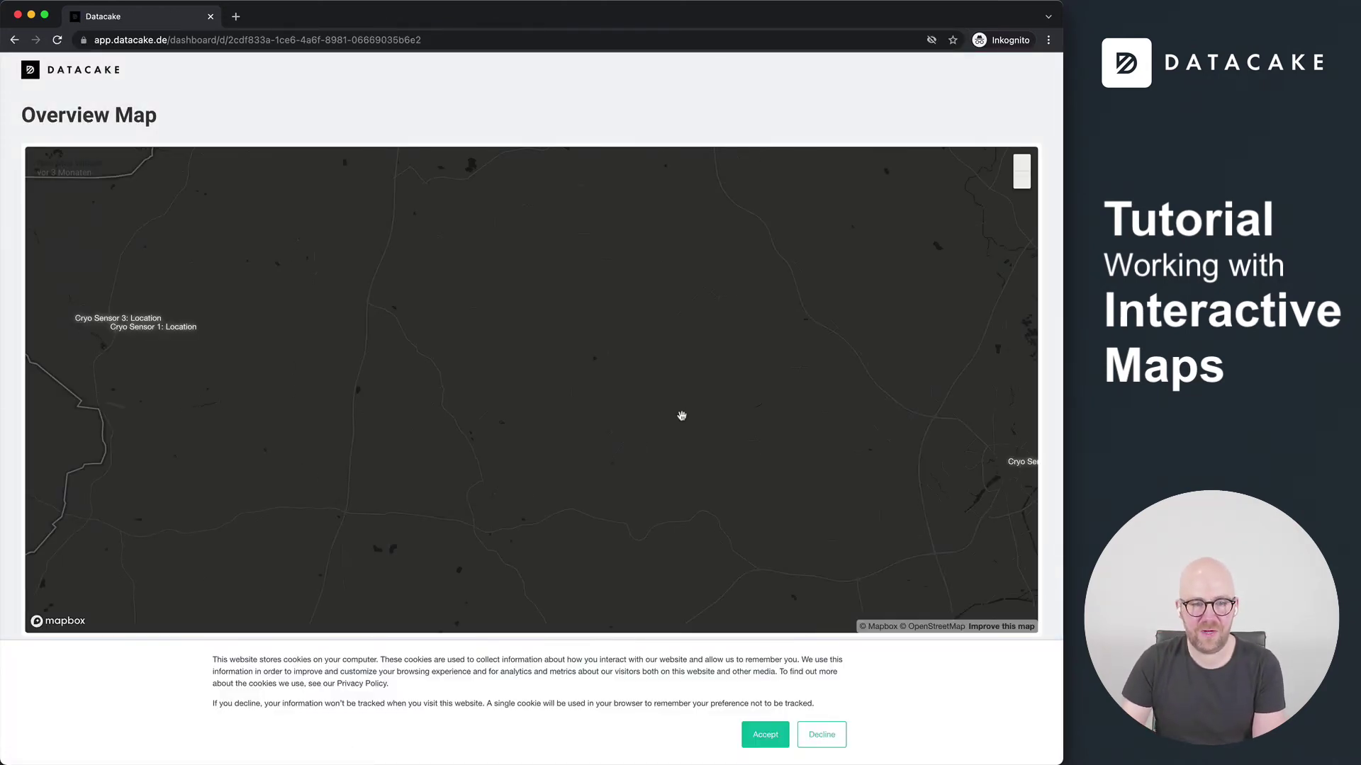
pyautogui.click(775, 730)
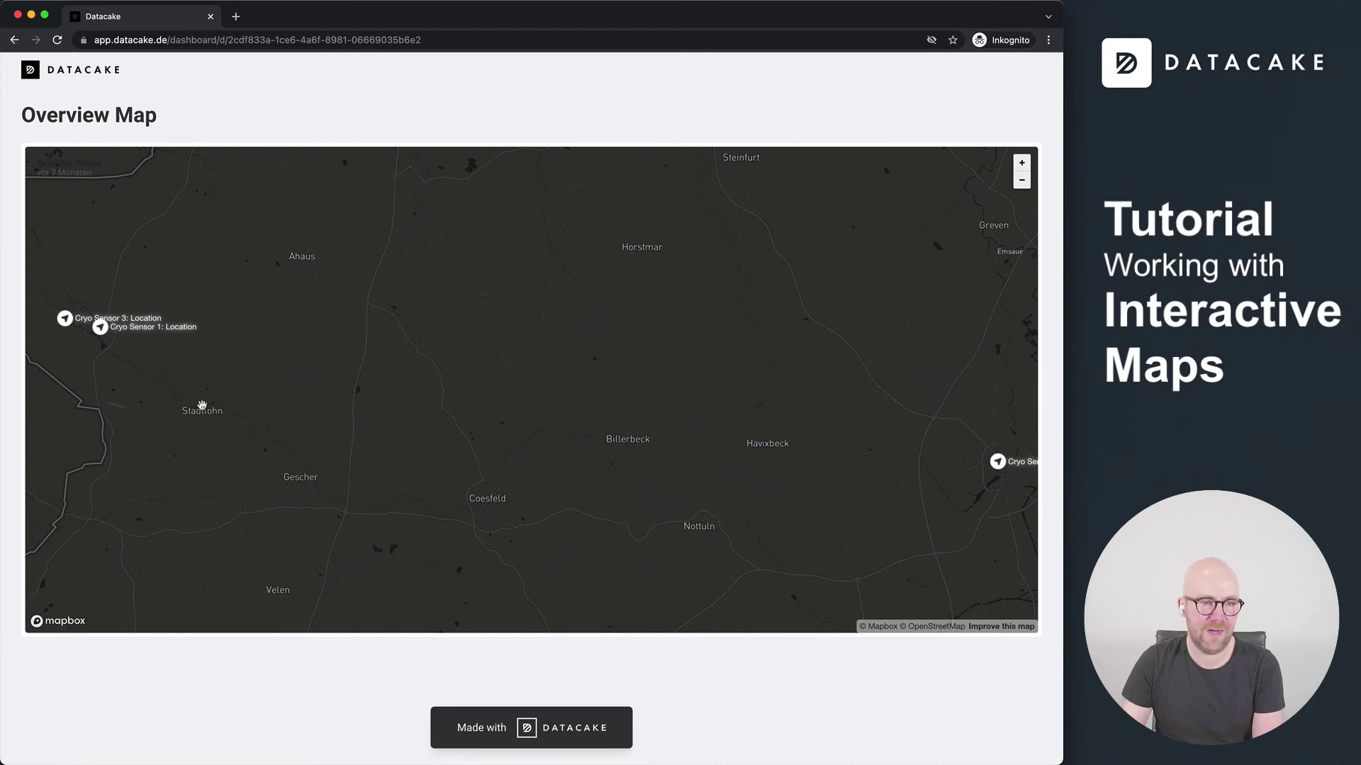
# Confirm Cryo Sensor 1's device details open on the public map
pyautogui.moveTo(242, 411); pyautogui.dragTo(404, 425)
pyautogui.scroll(5, 266, 376)
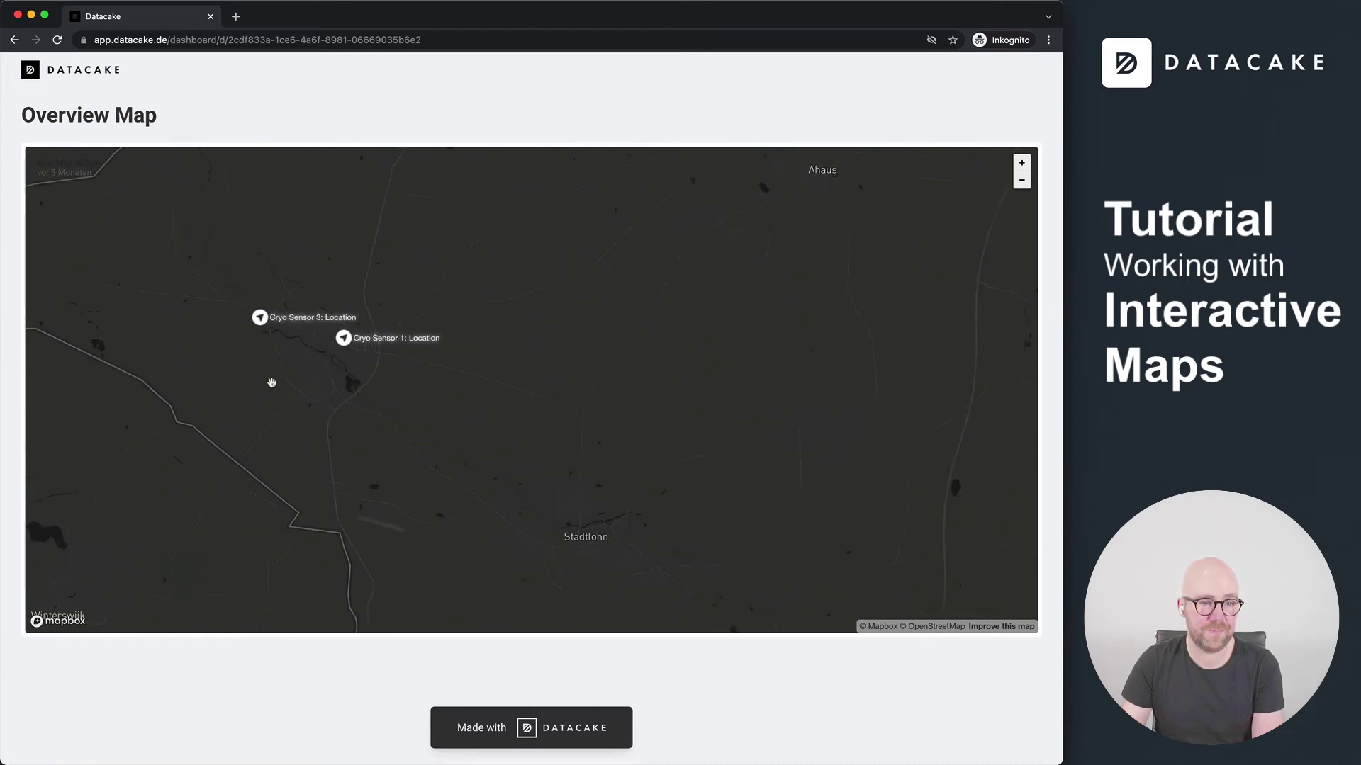
pyautogui.click(430, 327)
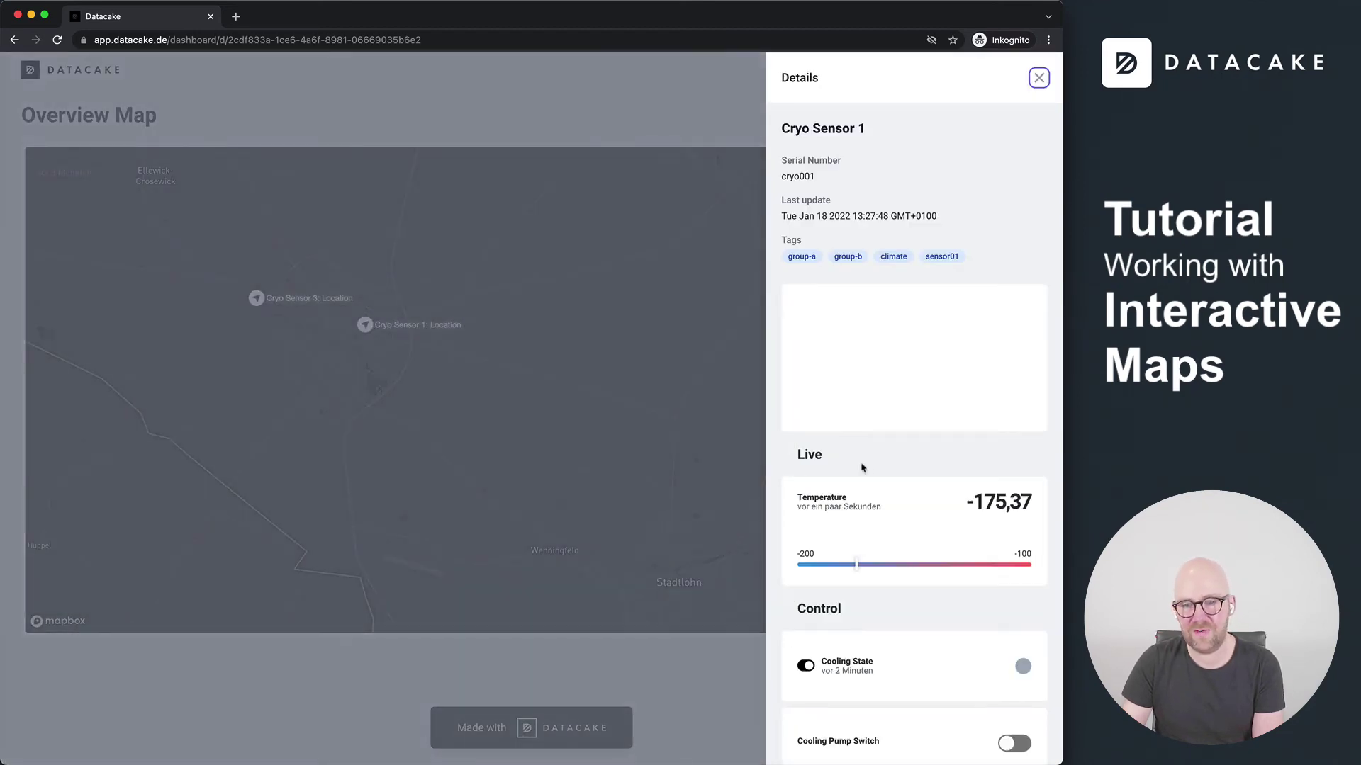
pyautogui.scroll(-5, 785, 457)
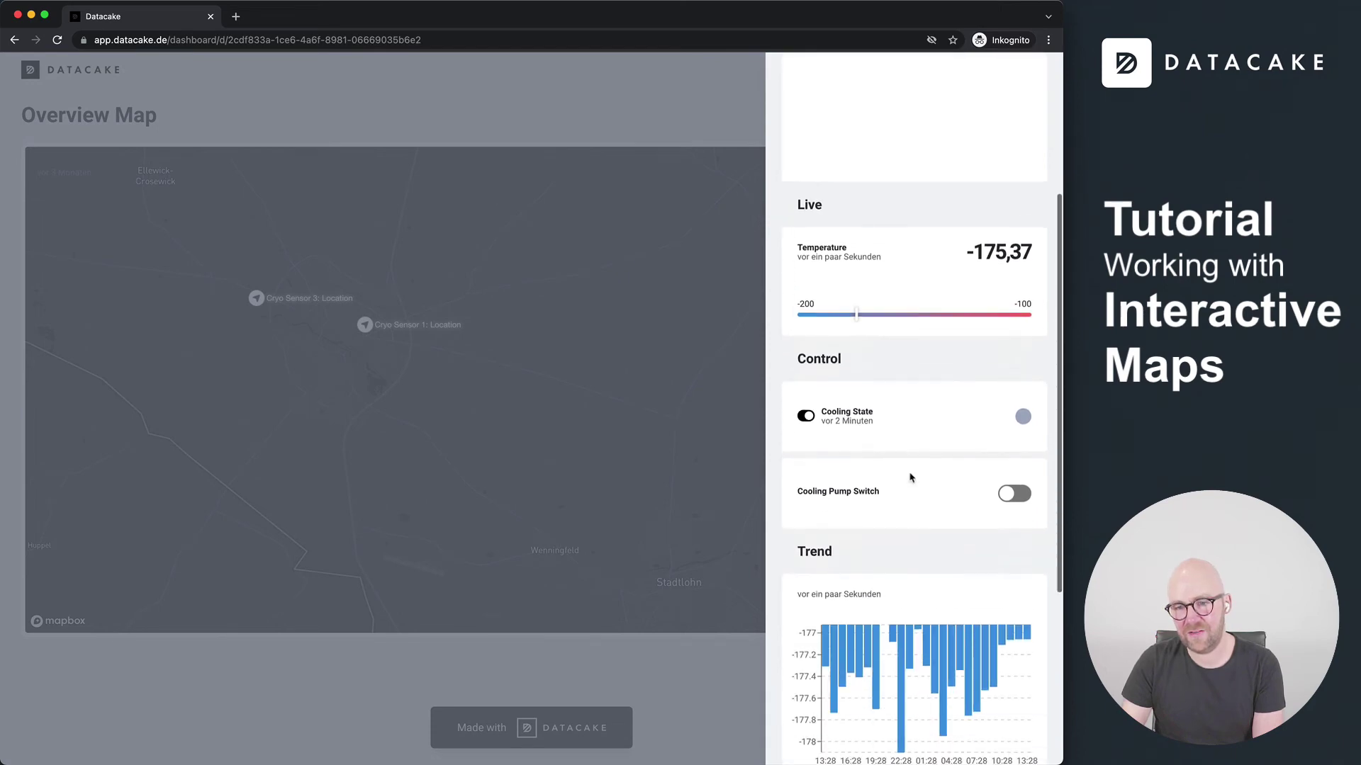
pyautogui.click(569, 470)
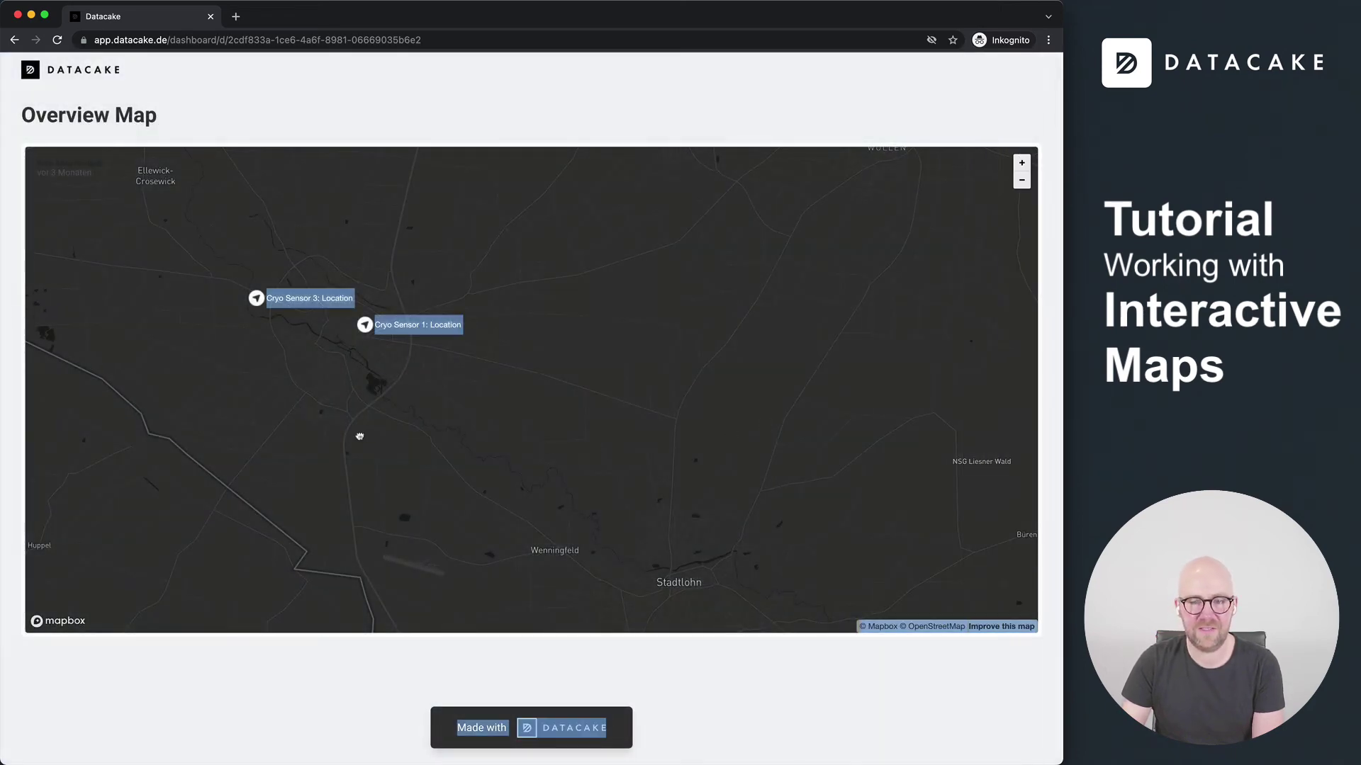
# Confirm Cryo Sensor 7's device details open publicly, then close the private window
pyautogui.moveTo(673, 437); pyautogui.dragTo(383, 416)
pyautogui.scroll(-5, 538, 444)
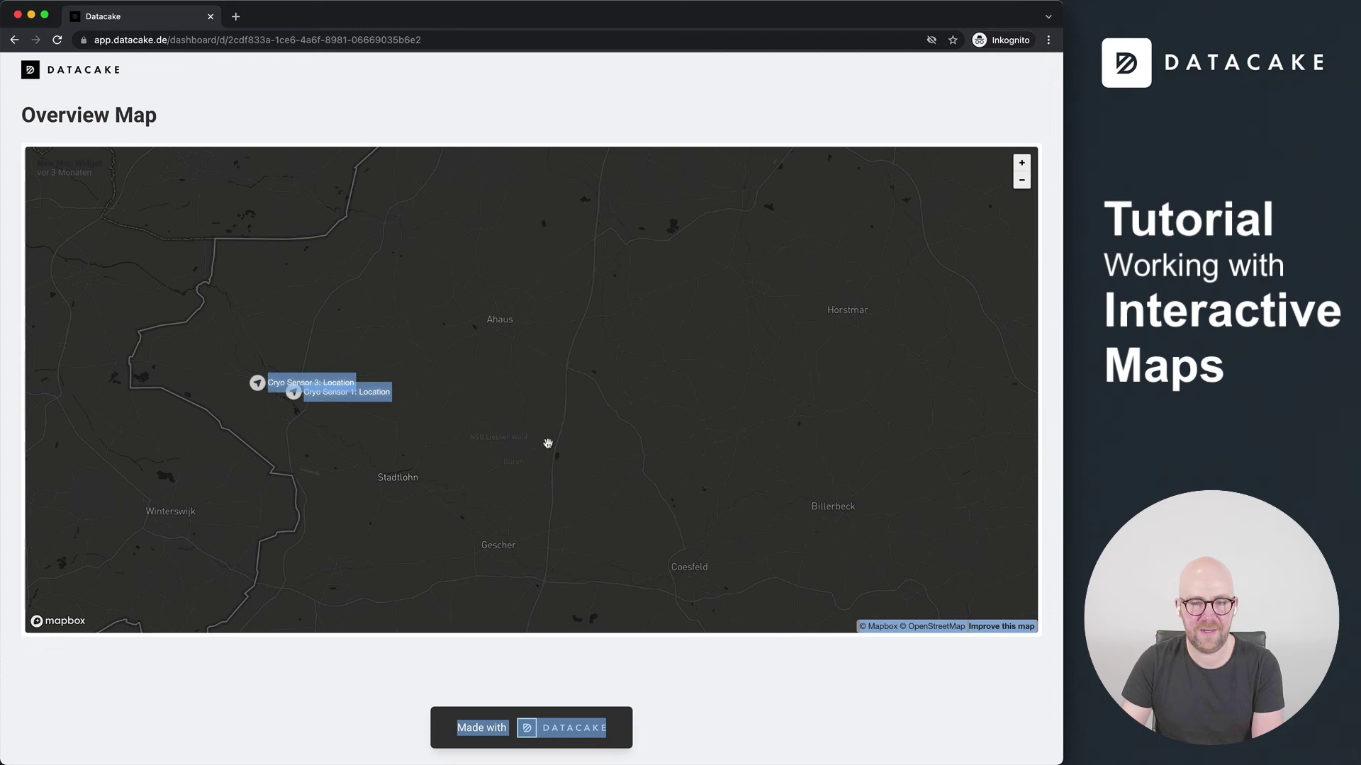
pyautogui.scroll(-3, 621, 466)
pyautogui.moveTo(621, 466); pyautogui.dragTo(456, 401)
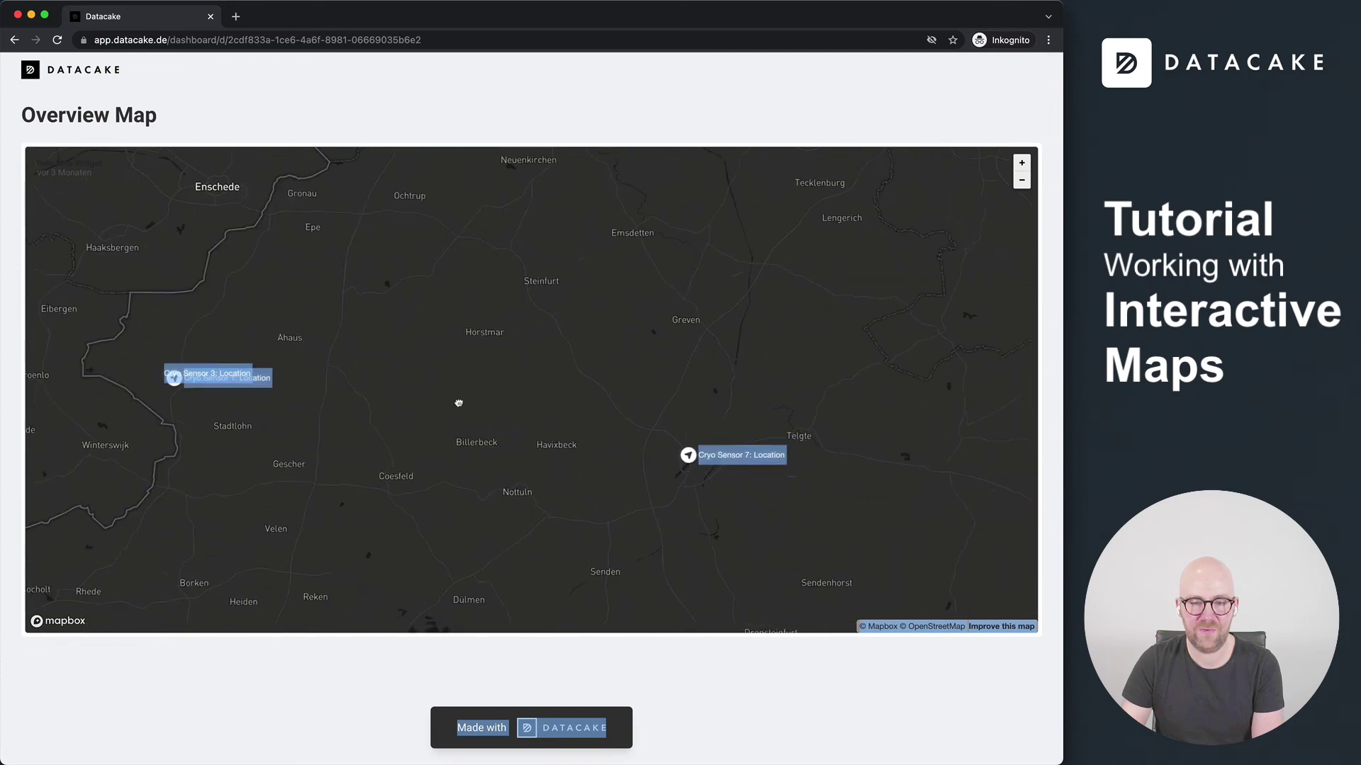
pyautogui.click(693, 452)
pyautogui.scroll(-5, 992, 430)
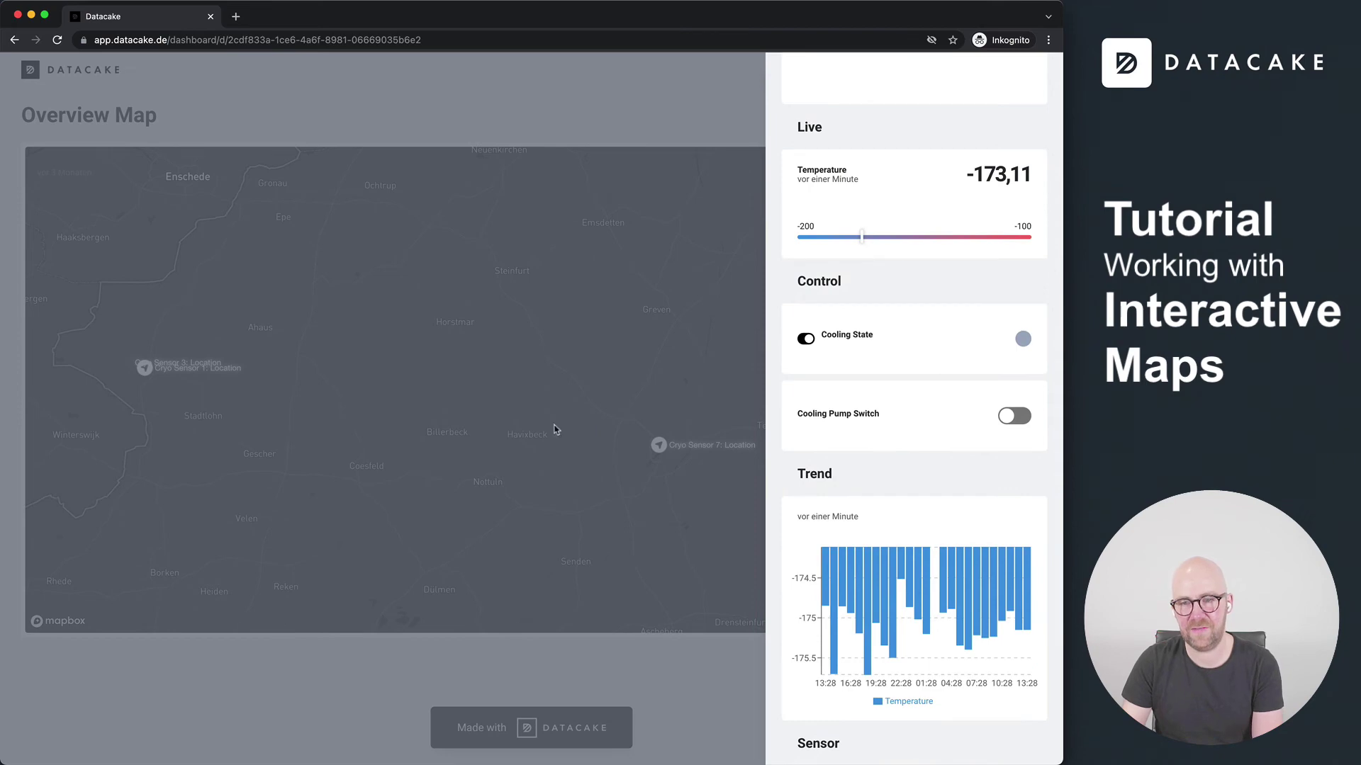
pyautogui.click(458, 419)
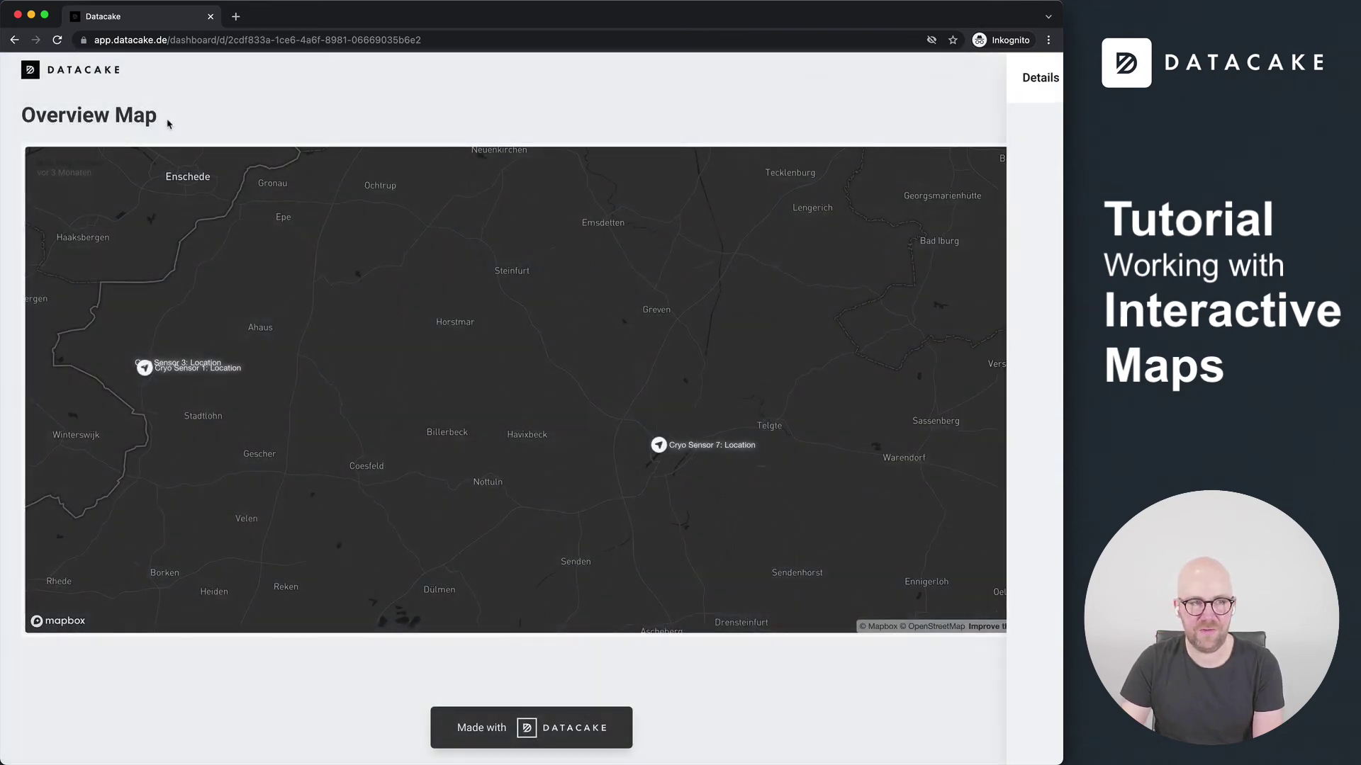
pyautogui.click(18, 15)
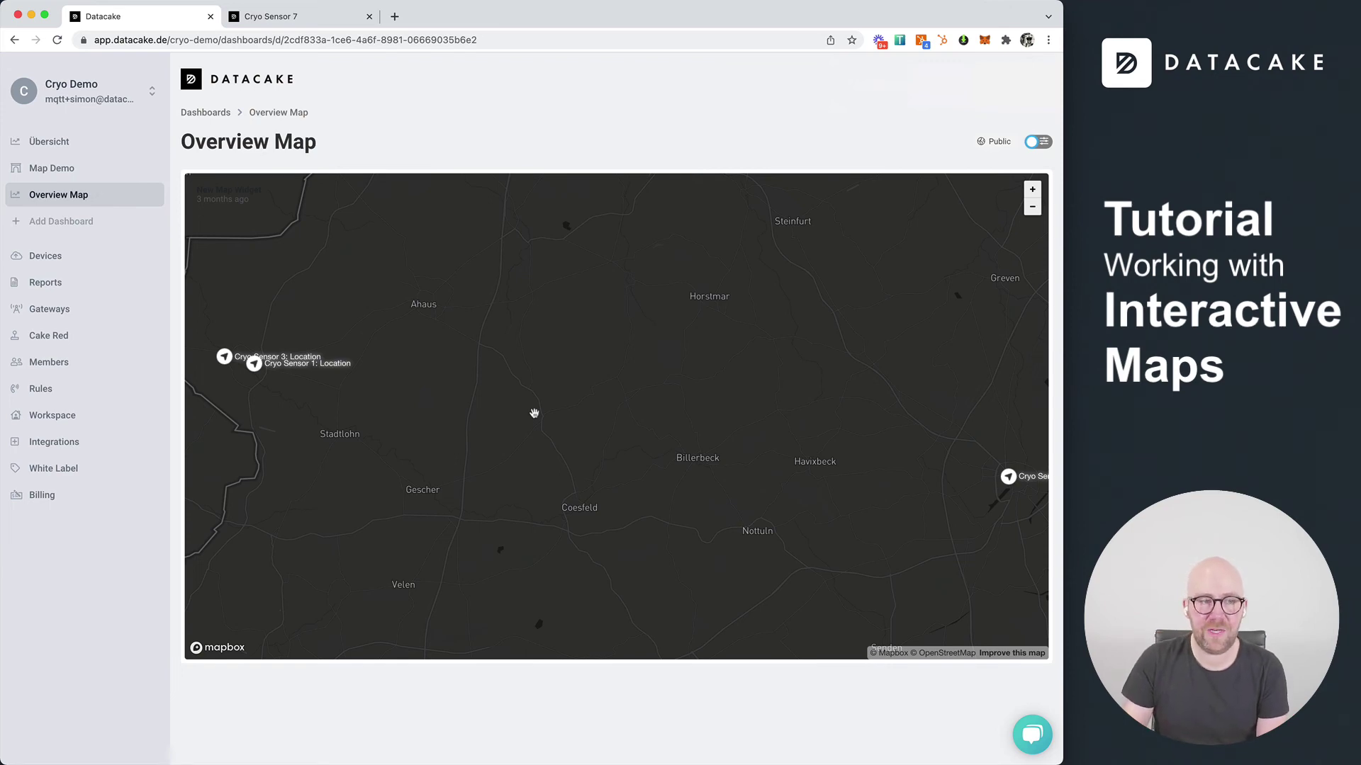
# Go to app.datacake.de's bus-tracker devices page in a new tab, listing 13 buses
pyautogui.click(395, 17)
pyautogui.write('app.datacake.de')
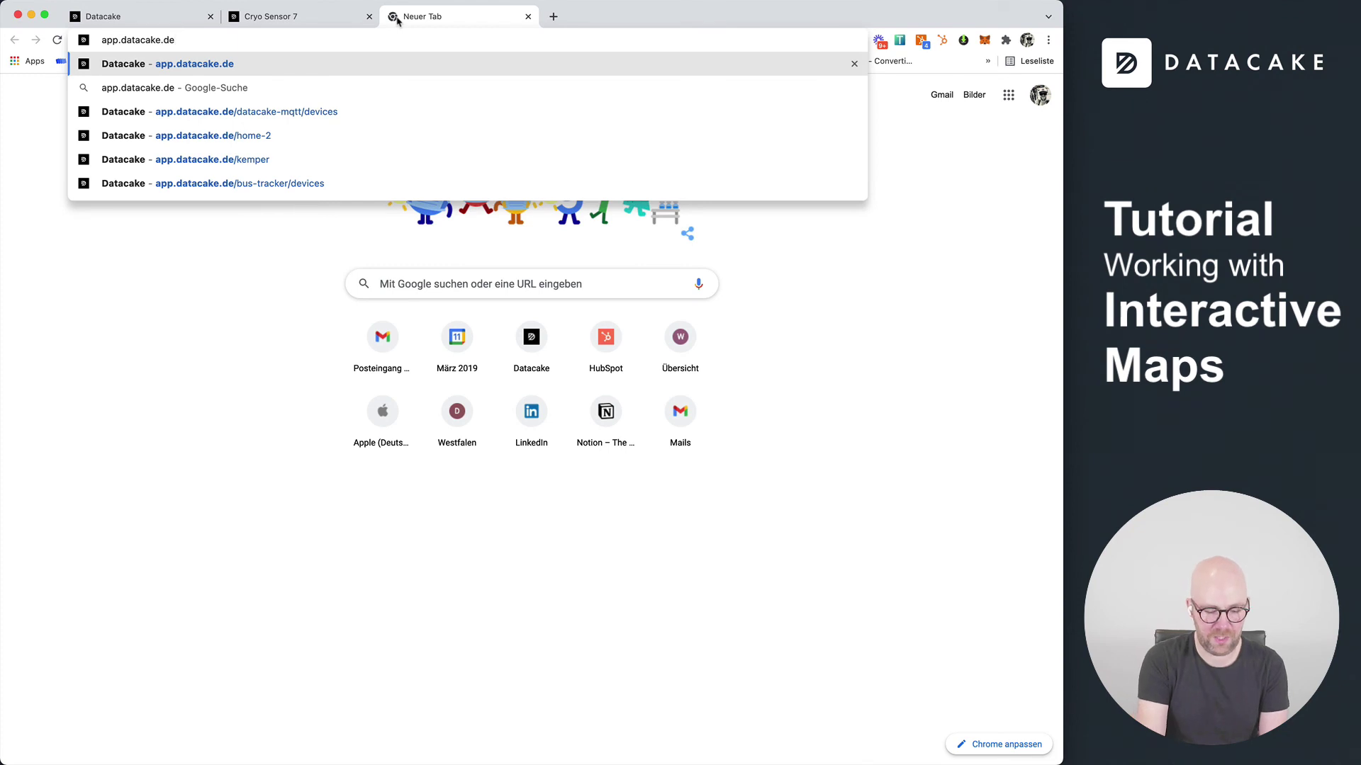
pyautogui.write('/bu')
pyautogui.press('Return')
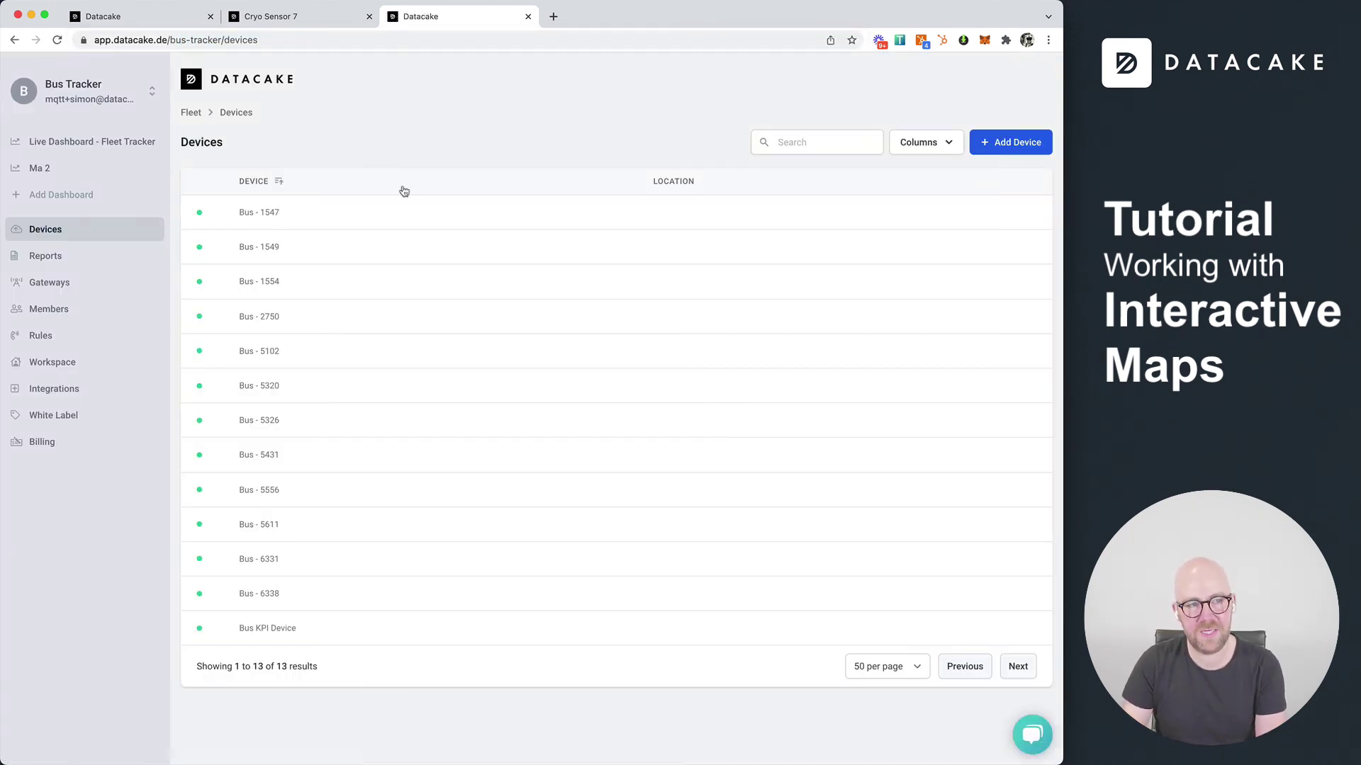
# Open the Live Dashboard - Fleet Tracker and move the map timeline back to 13:19
pyautogui.click(114, 151)
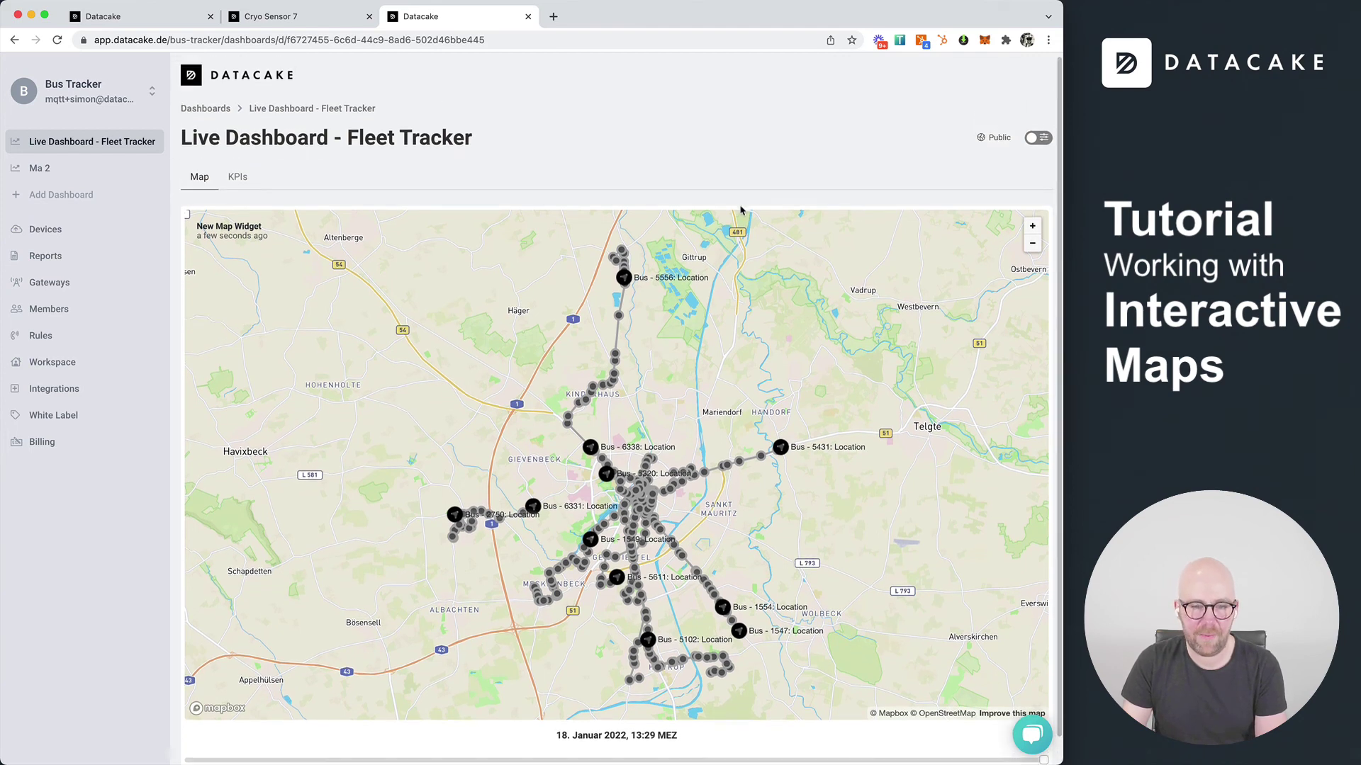
pyautogui.scroll(-1, 771, 179)
pyautogui.scroll(-1, 772, 179)
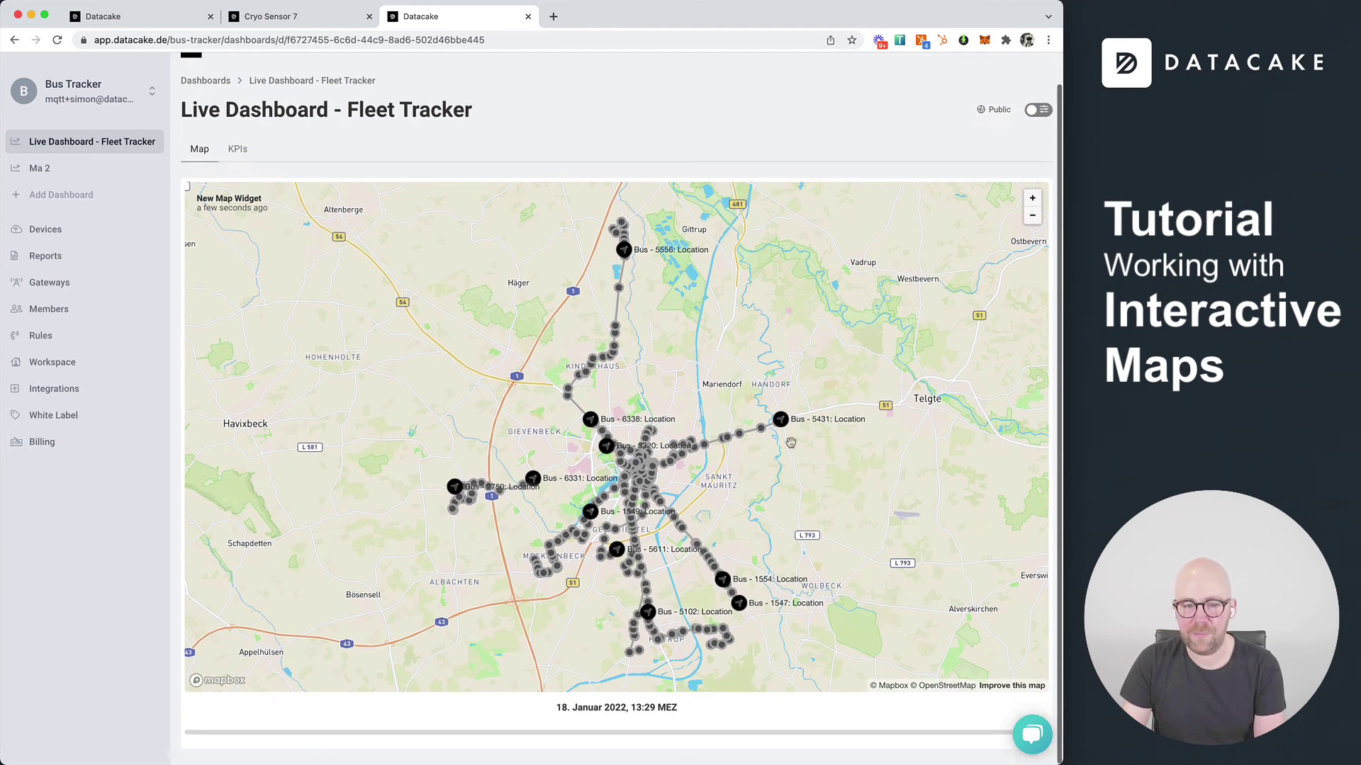
pyautogui.click(850, 730)
pyautogui.moveTo(848, 729); pyautogui.dragTo(898, 730)
# Inspect Bus - 5431's details panel, then close it to show the full route map
pyautogui.click(809, 425)
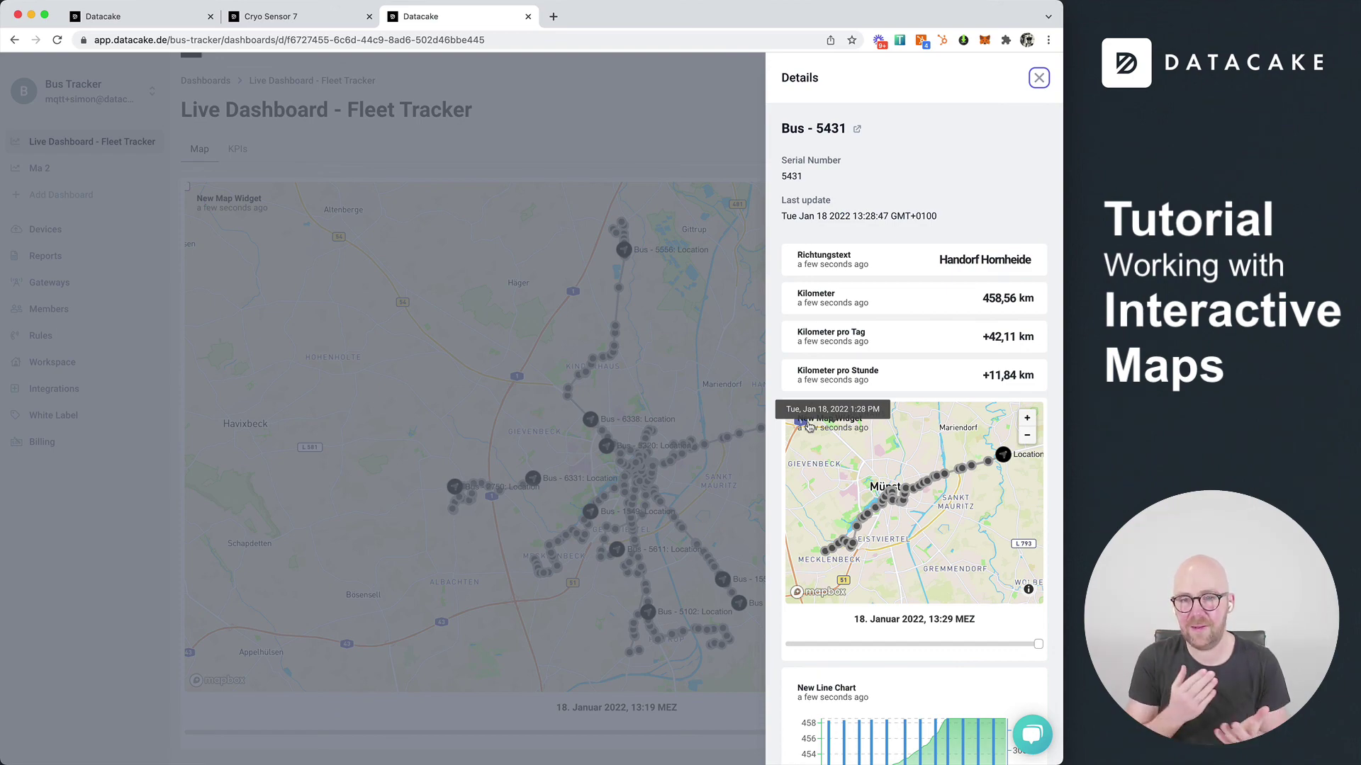
pyautogui.click(763, 424)
pyautogui.click(782, 424)
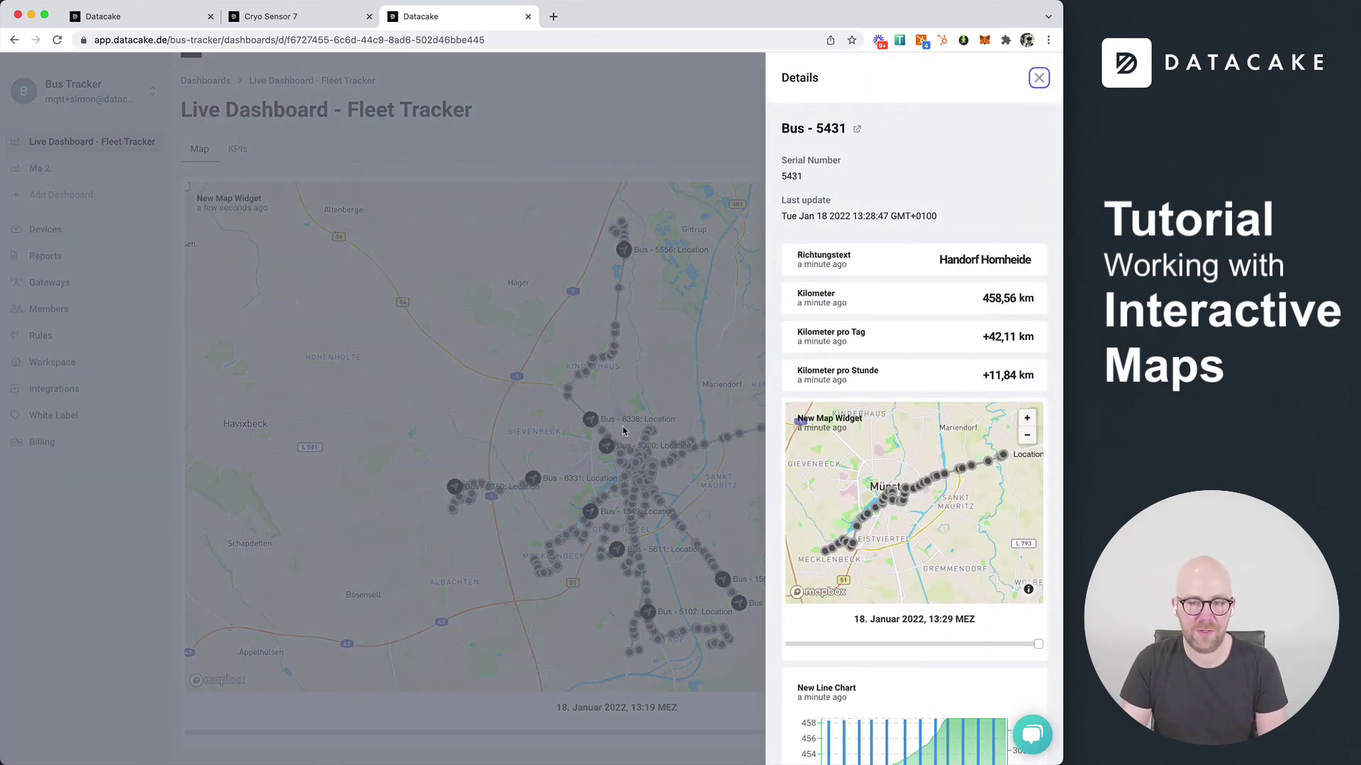
pyautogui.click(424, 383)
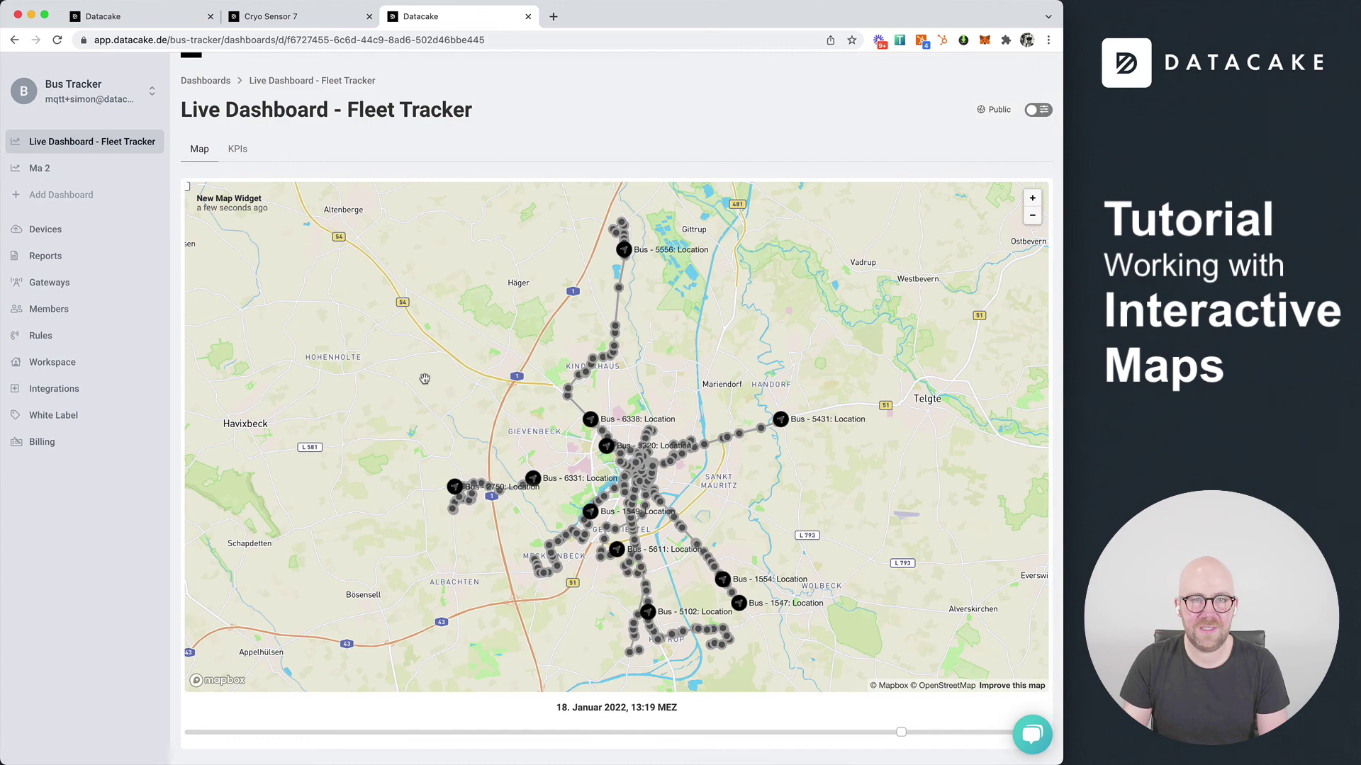